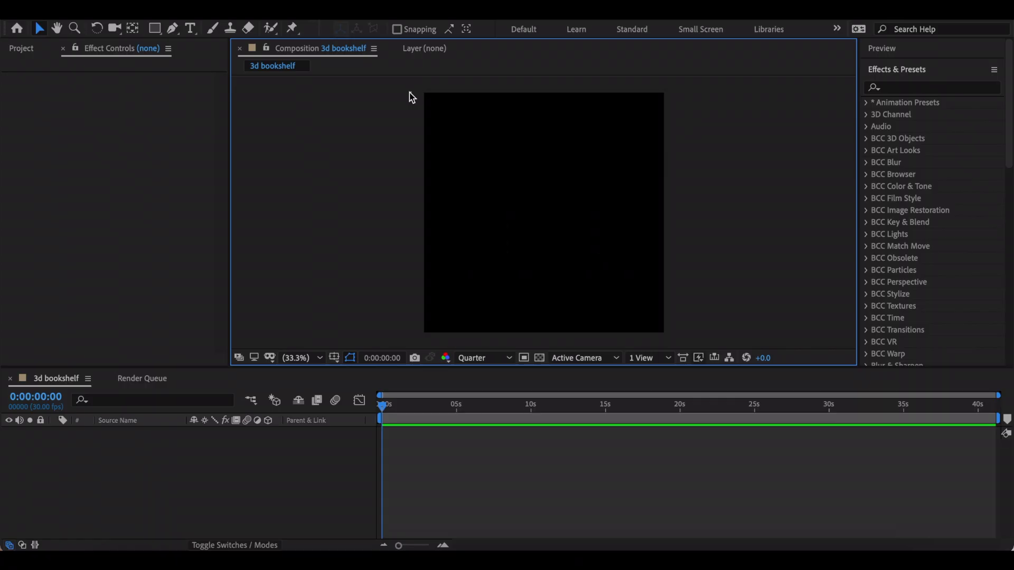
# Step: Add a black solid layer to the 3d bookshelf composition and apply the Element effect to it
pyautogui.hotkey('ctrl', 'y')
pyautogui.click(804, 397)
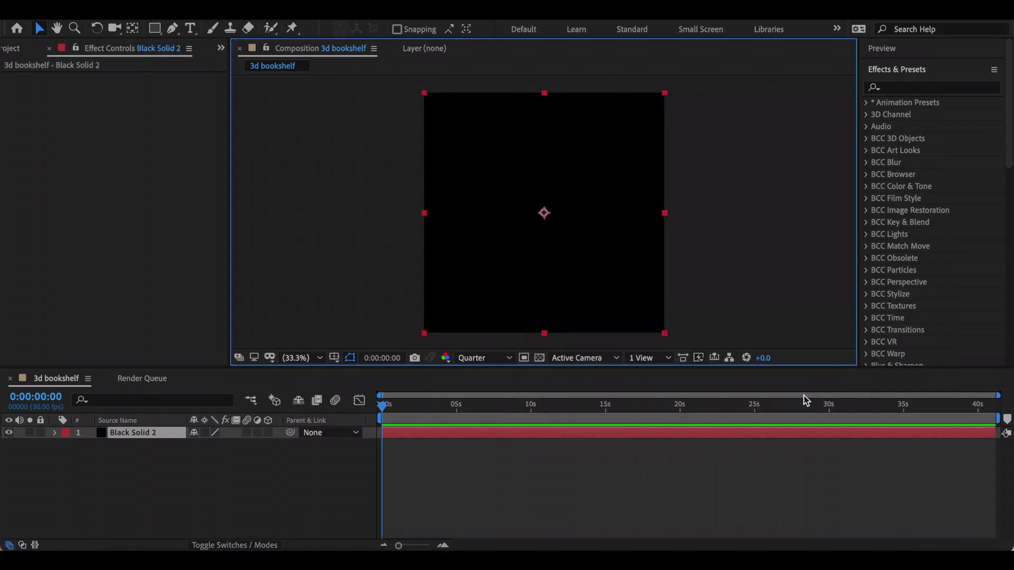
pyautogui.click(915, 87)
pyautogui.write('eleme')
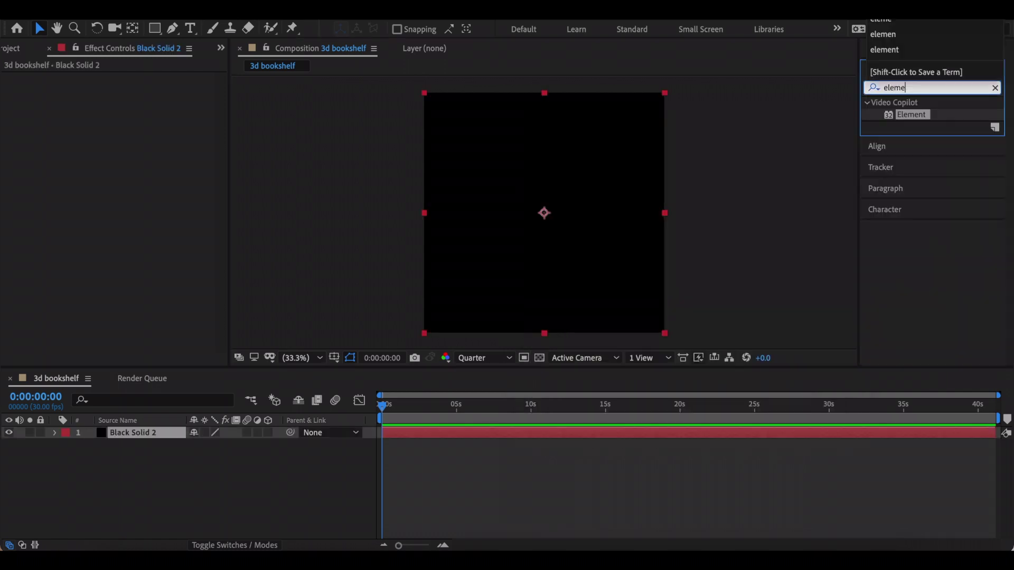
pyautogui.moveTo(909, 114); pyautogui.dragTo(796, 433)
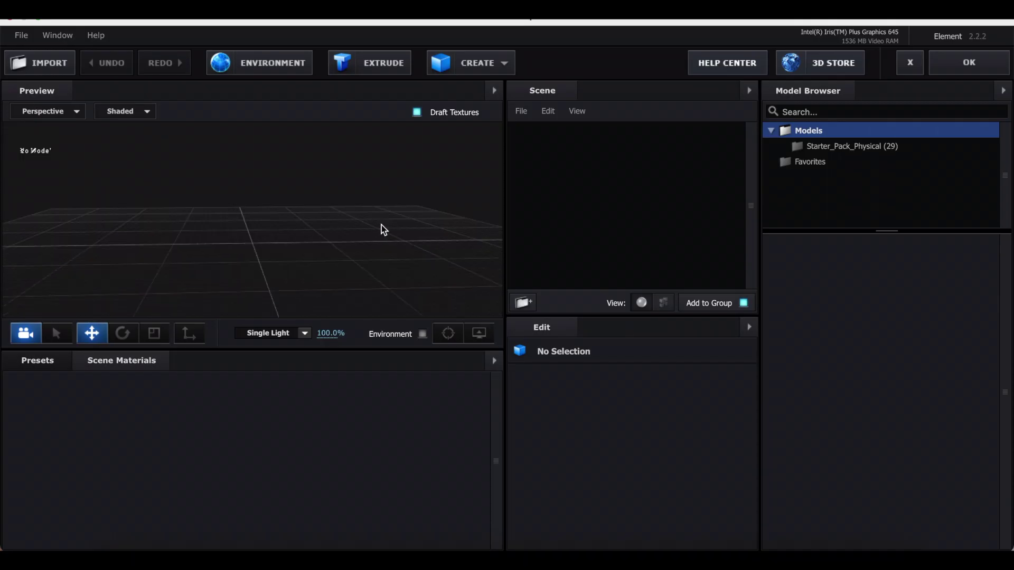
# Step: Create a box model and shape it into an upright panel with X size 0.2 and Y size 3
pyautogui.click(493, 68)
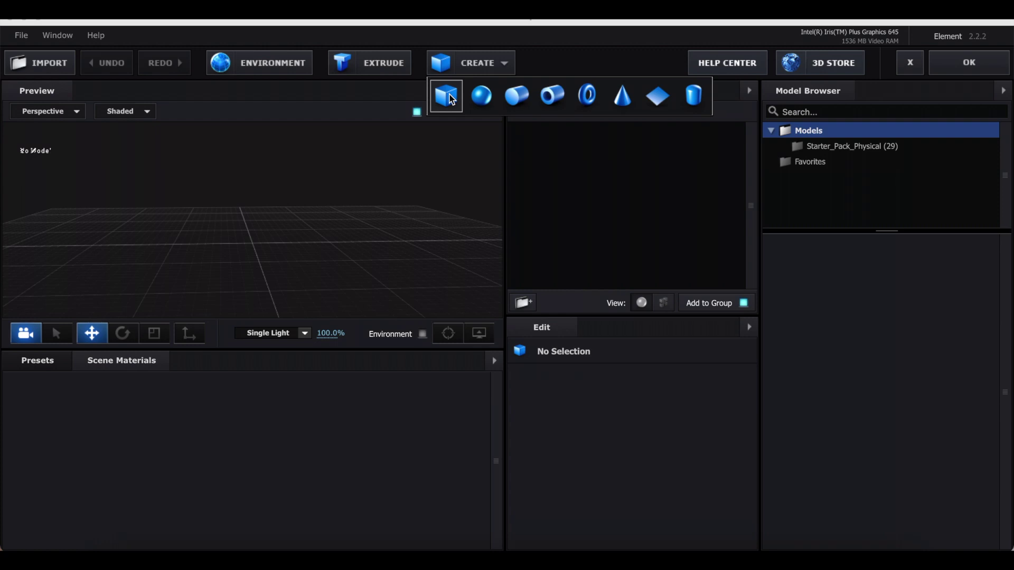
pyautogui.click(447, 95)
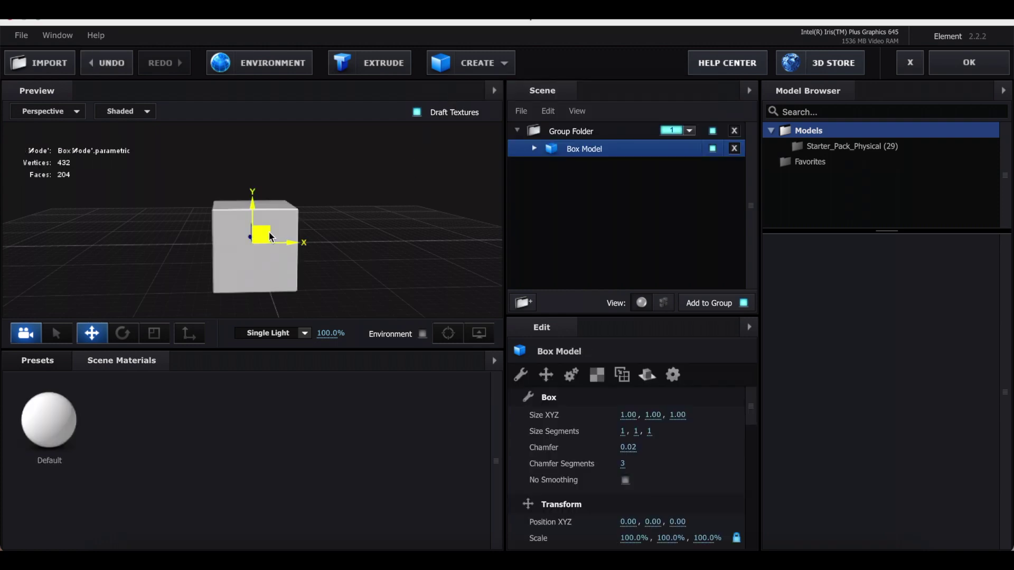
pyautogui.scroll(2, 273, 231)
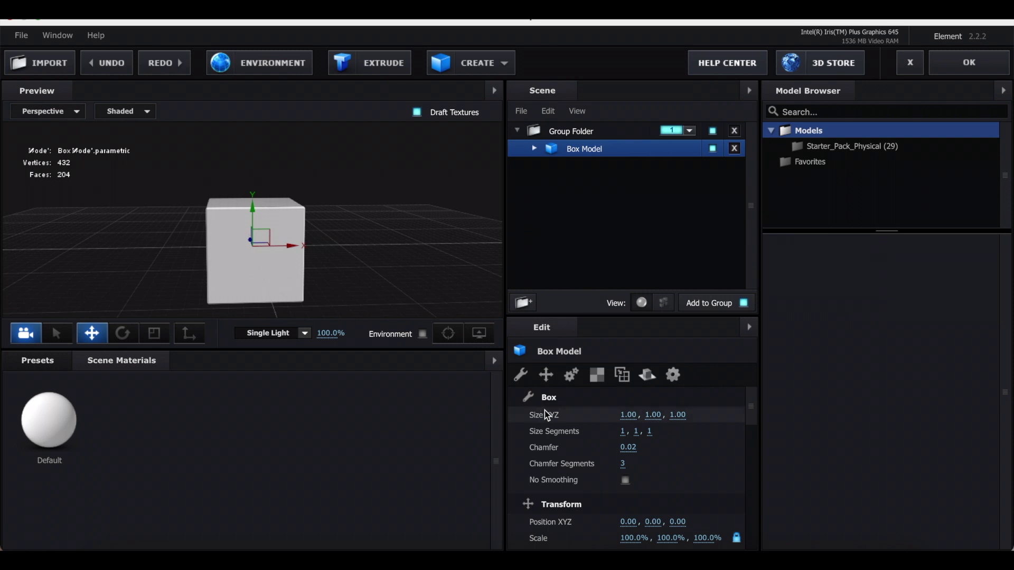
pyautogui.moveTo(624, 414); pyautogui.dragTo(573, 414)
pyautogui.click(627, 415)
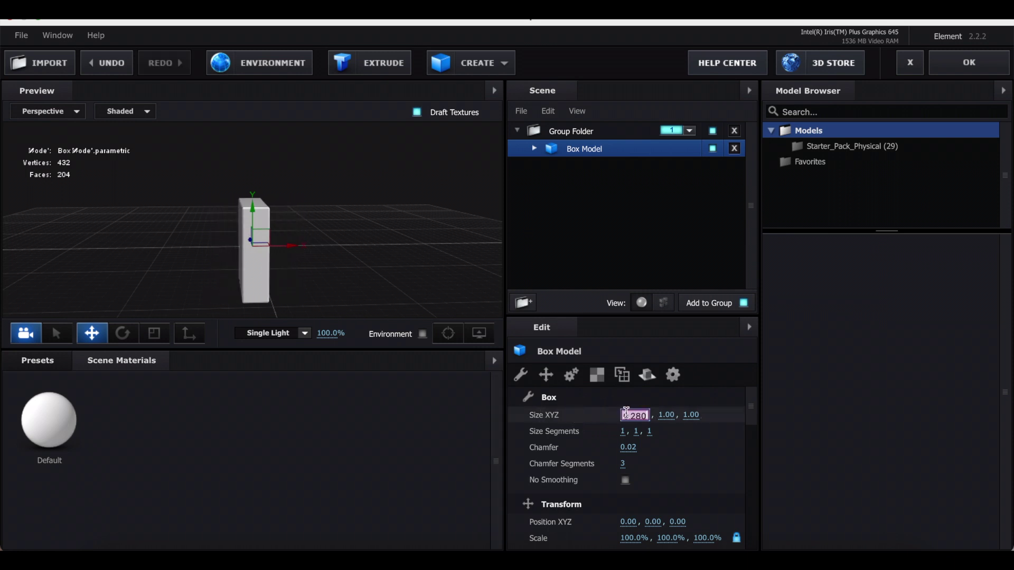
pyautogui.write('0.2')
pyautogui.press('Return')
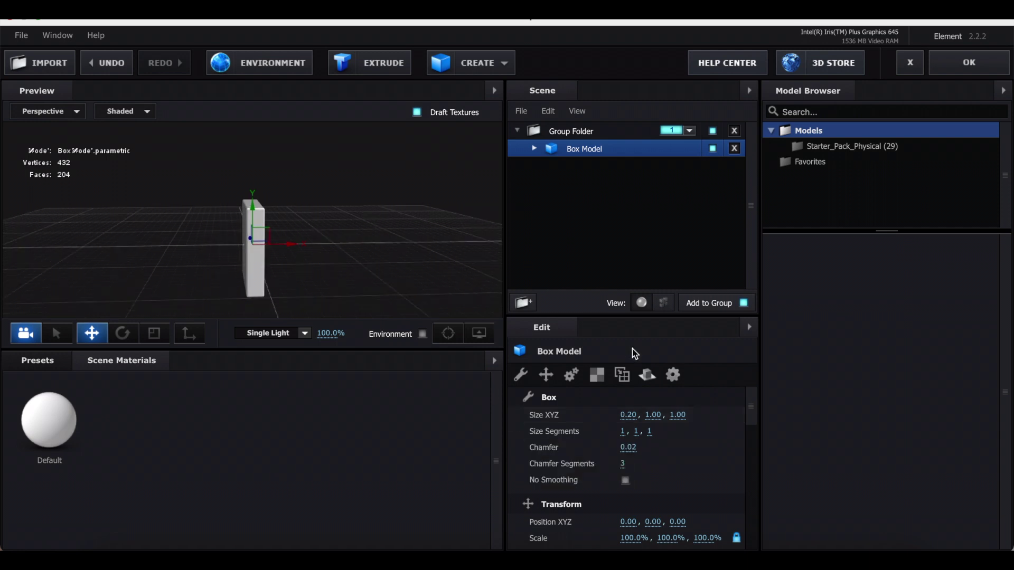
pyautogui.moveTo(655, 414); pyautogui.dragTo(699, 414)
pyautogui.click(652, 415)
pyautogui.write('3')
pyautogui.press('Return')
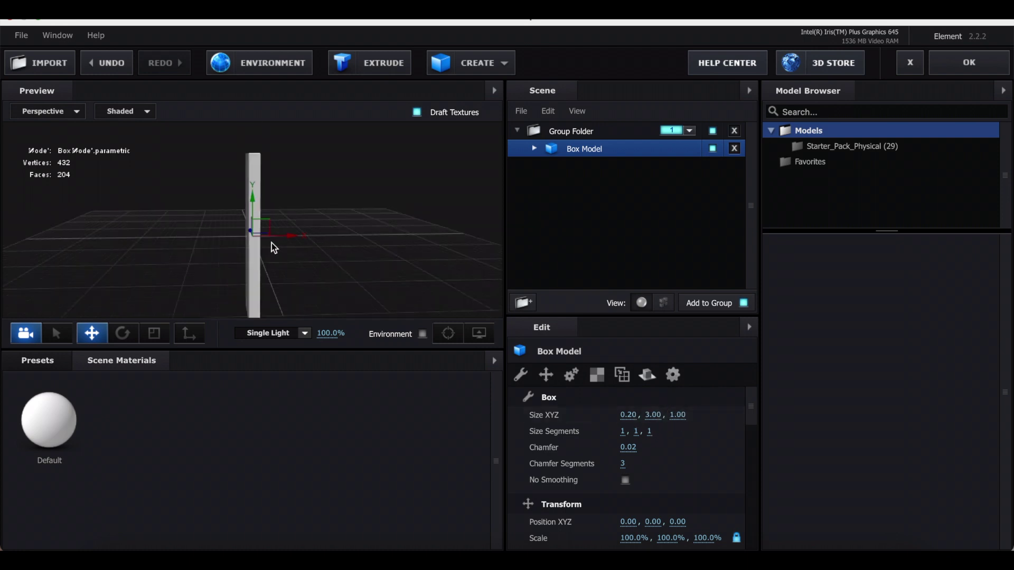
# Step: Move the panel to about -1.11 on X, duplicate it, and set the copy's X position to 1.110
pyautogui.moveTo(286, 238); pyautogui.dragTo(229, 243)
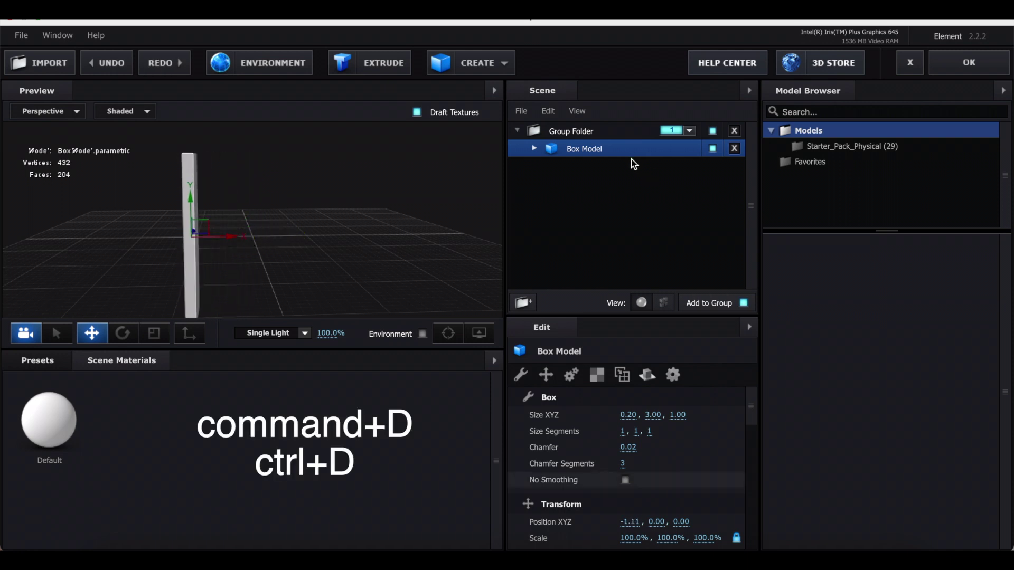
pyautogui.press('super+d')
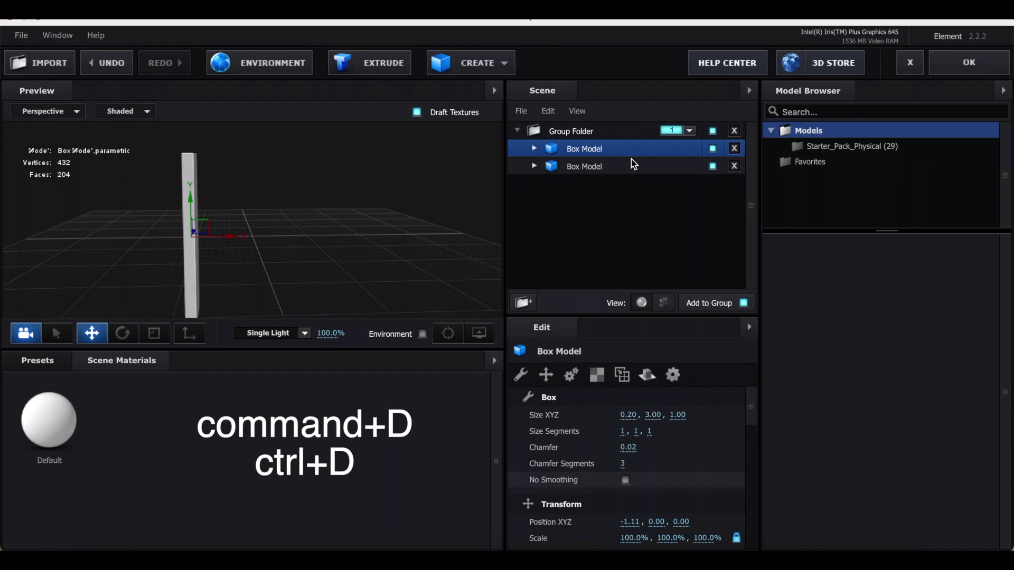
pyautogui.click(546, 374)
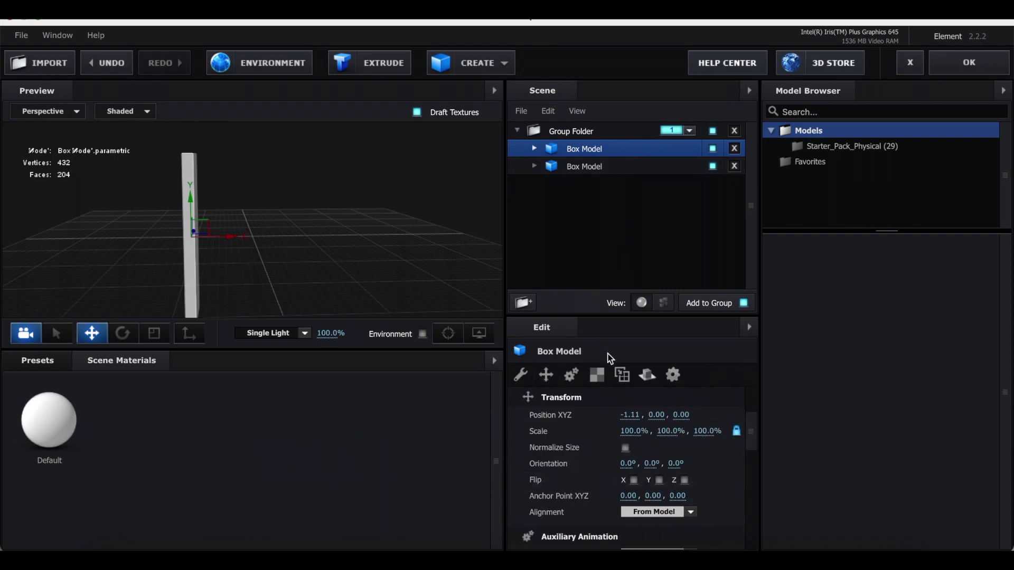
pyautogui.click(629, 415)
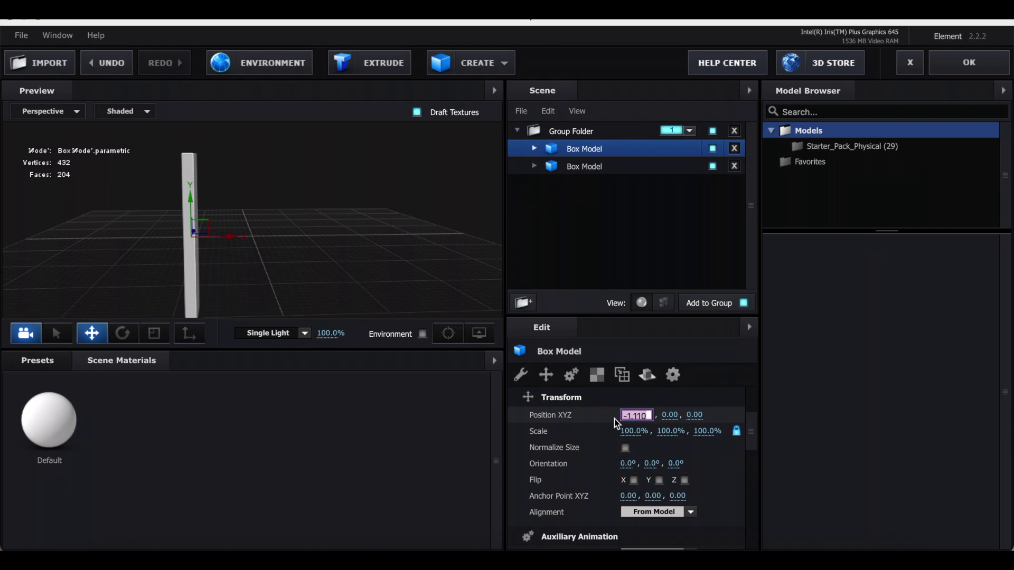
pyautogui.write('1.110')
pyautogui.press('Return')
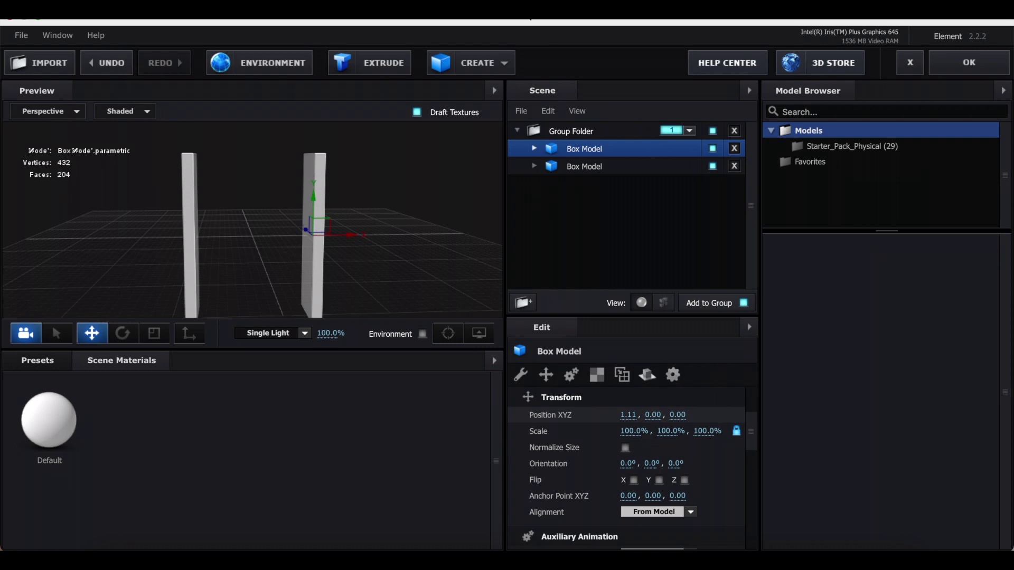
# Step: Space the two upright panels further apart by setting their X positions to 1.5 and -1.5
pyautogui.scroll(-1, 258, 263)
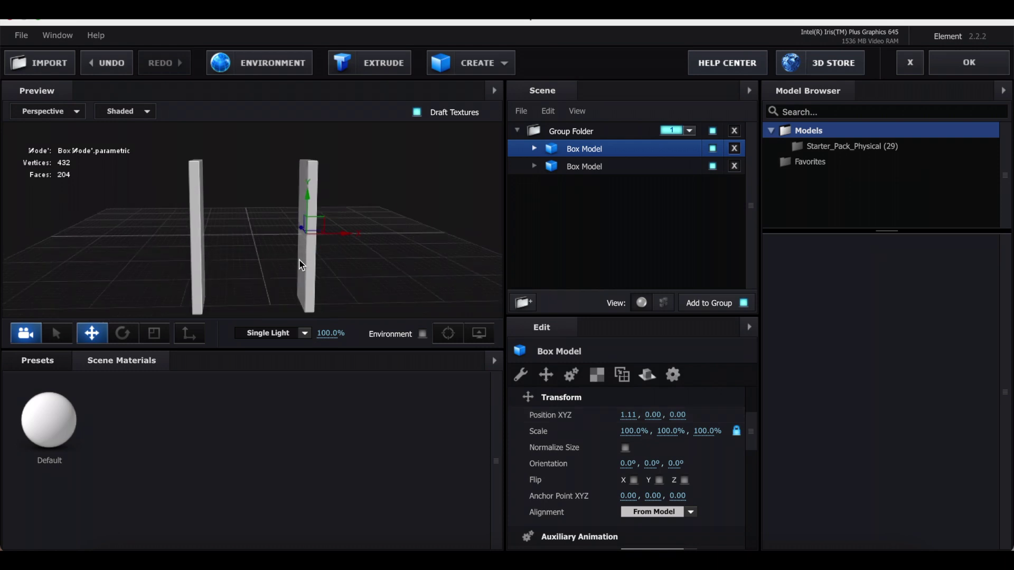
pyautogui.moveTo(359, 262)
pyautogui.mouseDown()
pyautogui.moveTo(407, 261)
pyautogui.moveTo(373, 258)
pyautogui.moveTo(421, 272)
pyautogui.moveTo(366, 261)
pyautogui.mouseUp()
pyautogui.click(629, 415)
pyautogui.write('1.5')
pyautogui.press('Return')
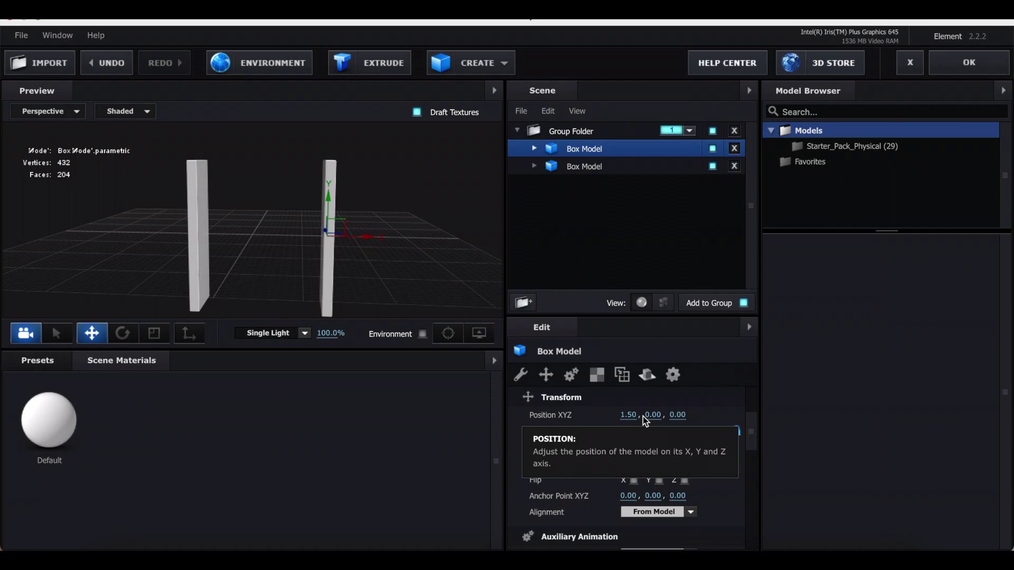
pyautogui.click(592, 166)
pyautogui.click(629, 414)
pyautogui.write('-1.5')
pyautogui.press('Return')
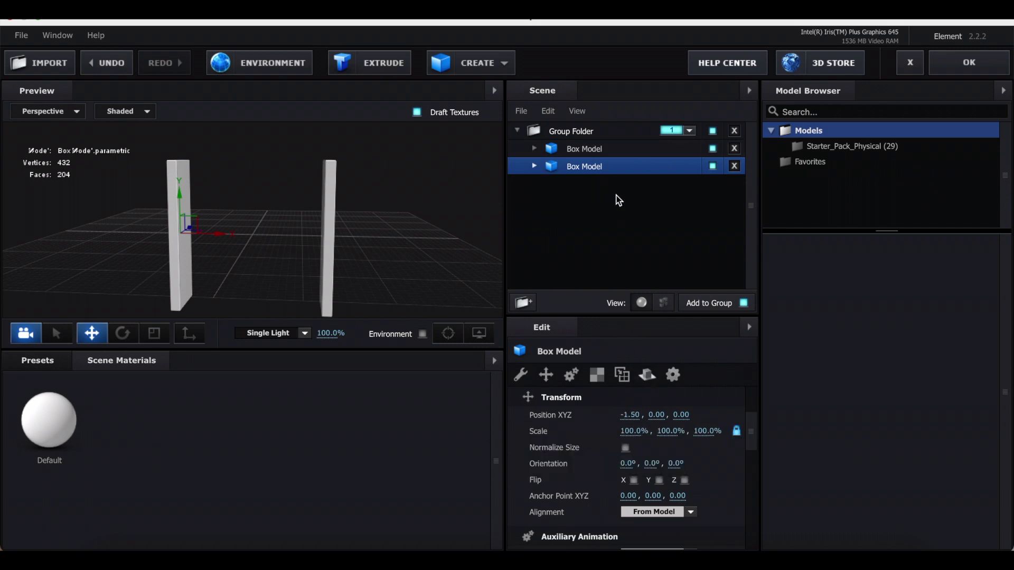
# Step: Set the Y size of both upright side panels to 4.00
pyautogui.click(608, 151)
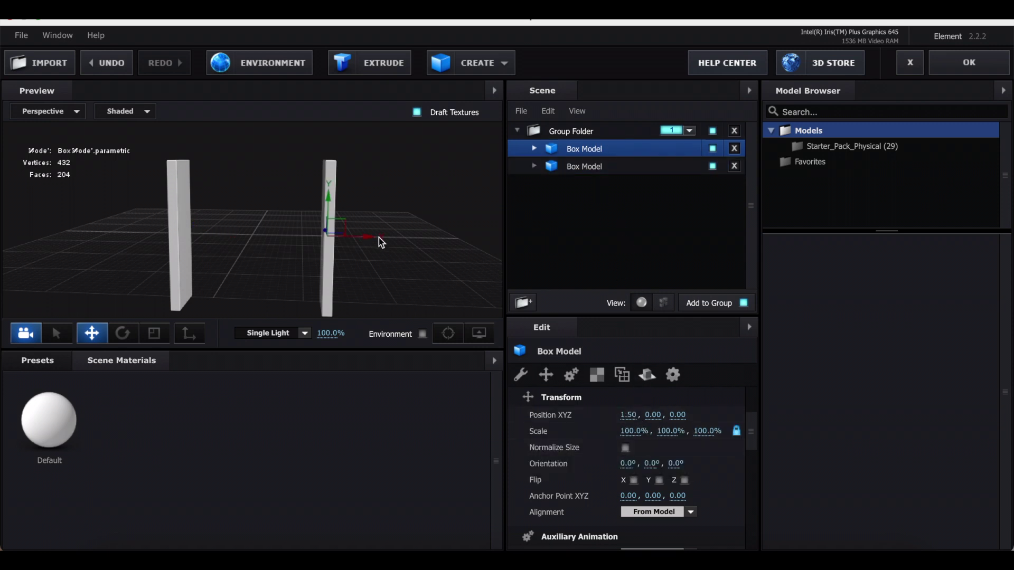
pyautogui.moveTo(394, 250); pyautogui.dragTo(251, 246)
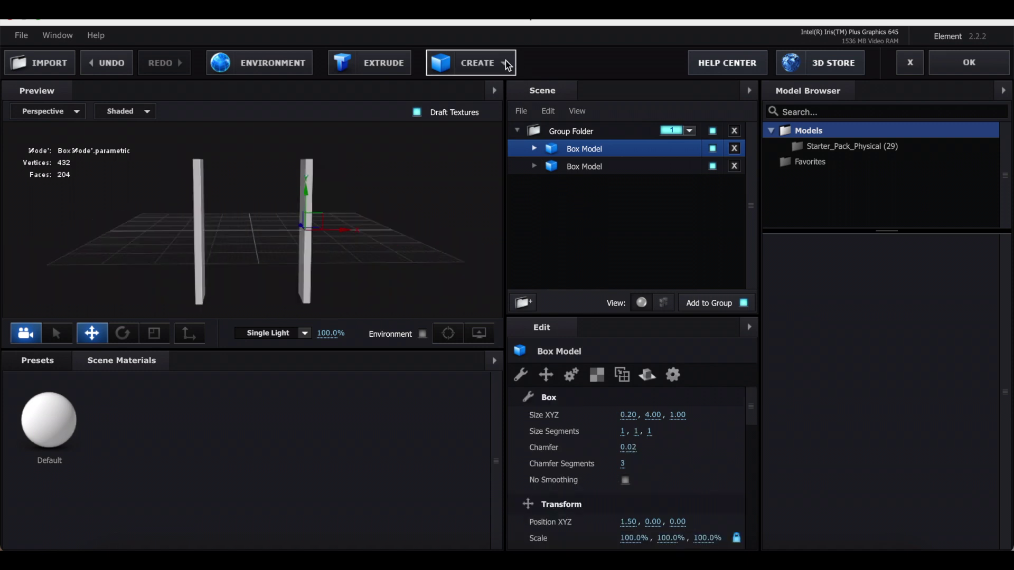
# Step: Create a box between the side panels and shape it into a shelf about 2.88 wide and 0.15 thick
pyautogui.click(502, 64)
pyautogui.click(445, 96)
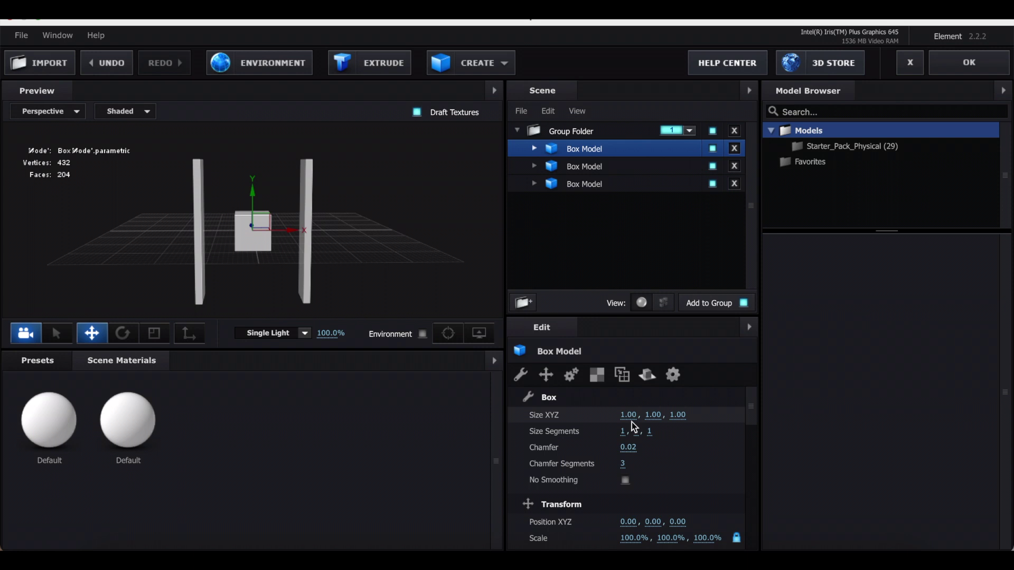
pyautogui.moveTo(628, 413); pyautogui.dragTo(759, 414)
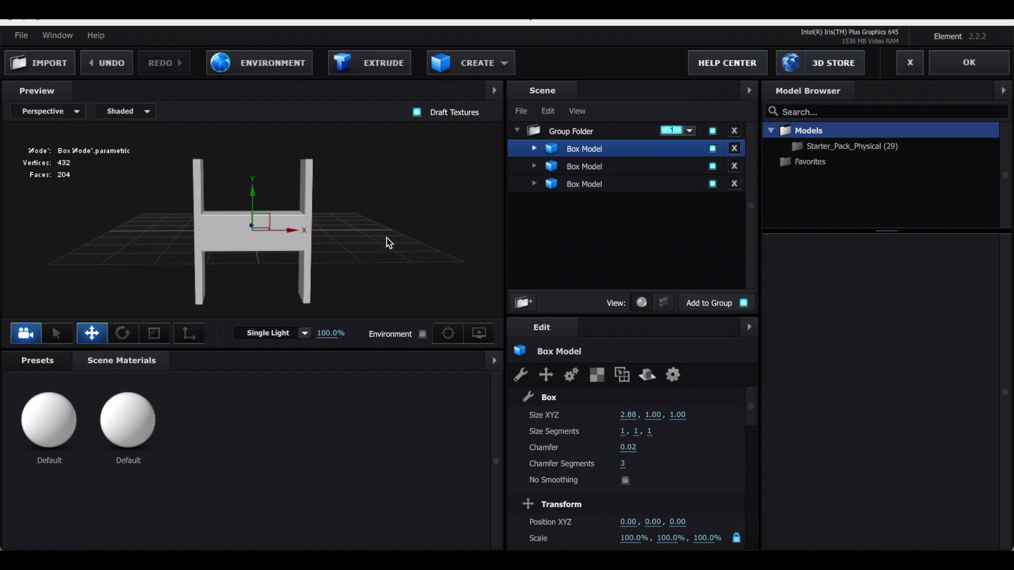
pyautogui.moveTo(653, 414); pyautogui.dragTo(607, 415)
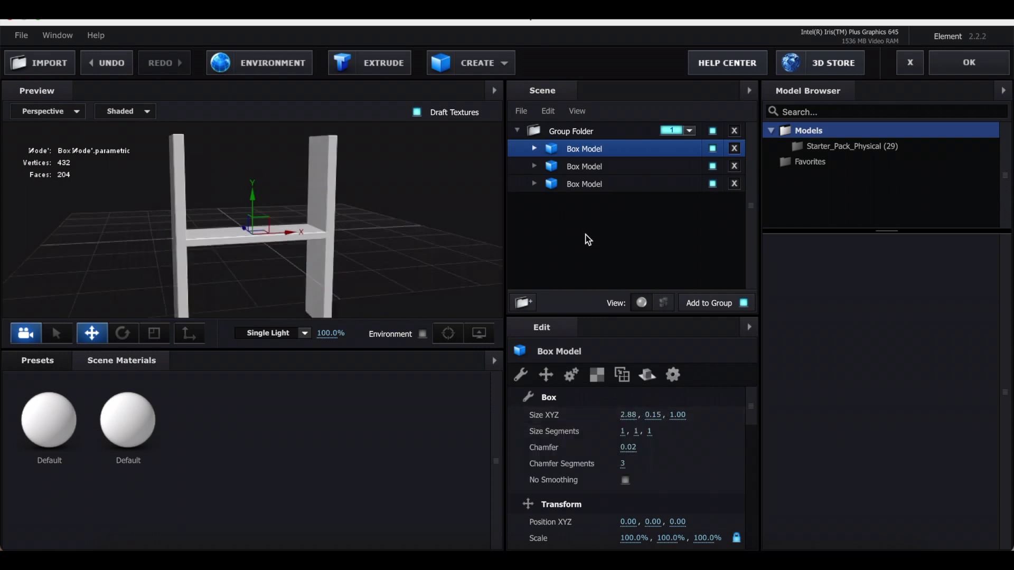
# Step: Duplicate the middle shelf and set the copy's Y position to 1
pyautogui.press('super+d')
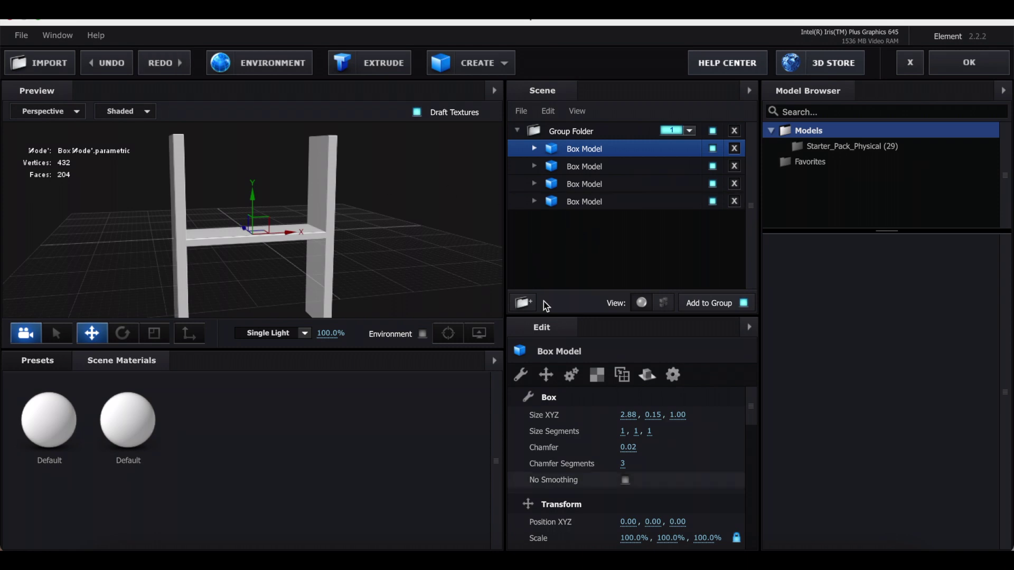
pyautogui.click(546, 375)
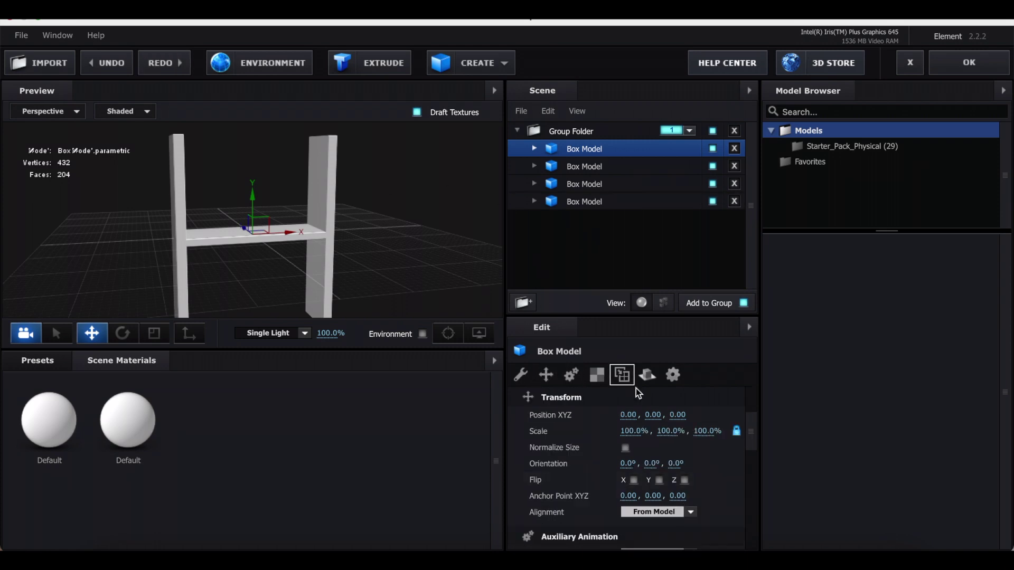
pyautogui.click(653, 415)
pyautogui.write('1')
pyautogui.press('Return')
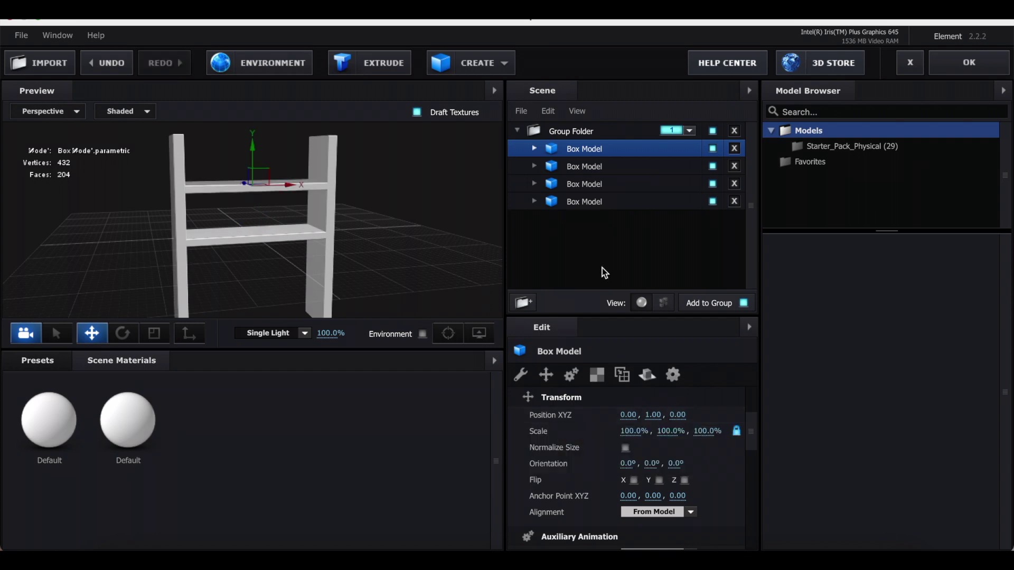
# Step: Duplicate the upper shelf and set the copy's Y position to -1
pyautogui.press('super+d')
pyautogui.click(655, 416)
pyautogui.write('-1')
pyautogui.press('Return')
pyautogui.scroll(-3, 445, 193)
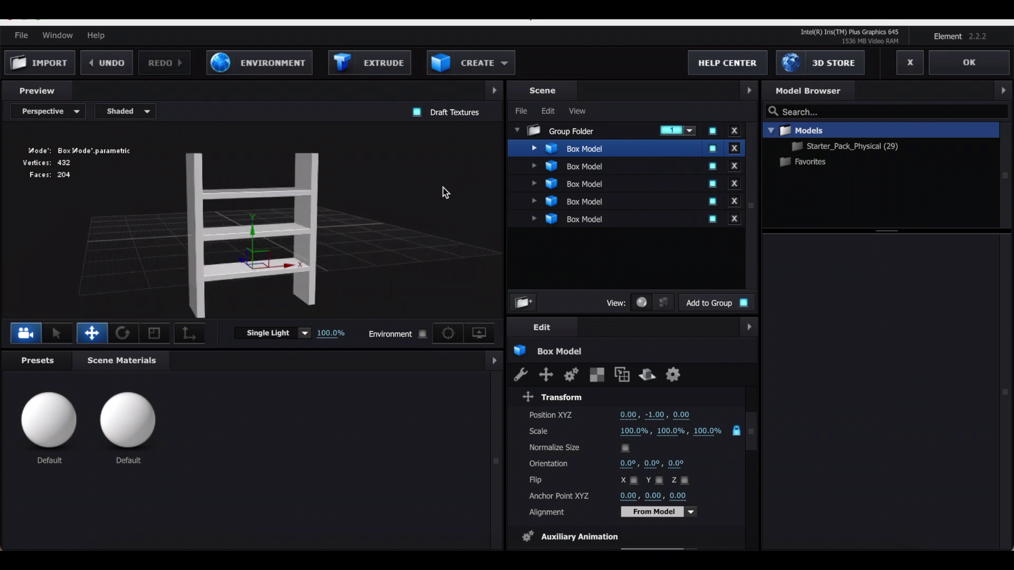
pyautogui.scroll(-2, 429, 192)
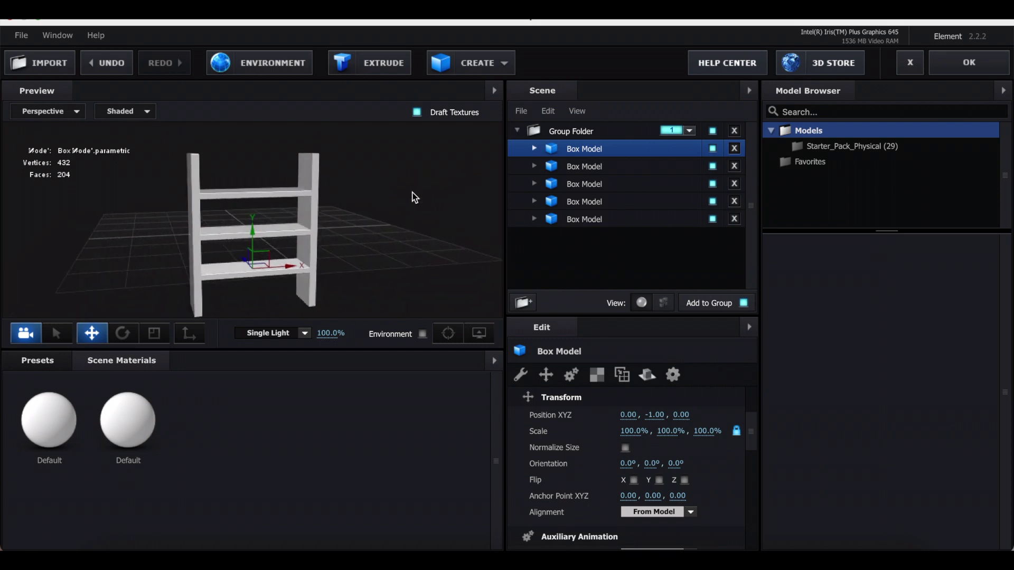
# Step: Duplicate the lowest shelf and set the copy's Y position to -2 to form the bookshelf's base
pyautogui.click(606, 165)
pyautogui.click(609, 155)
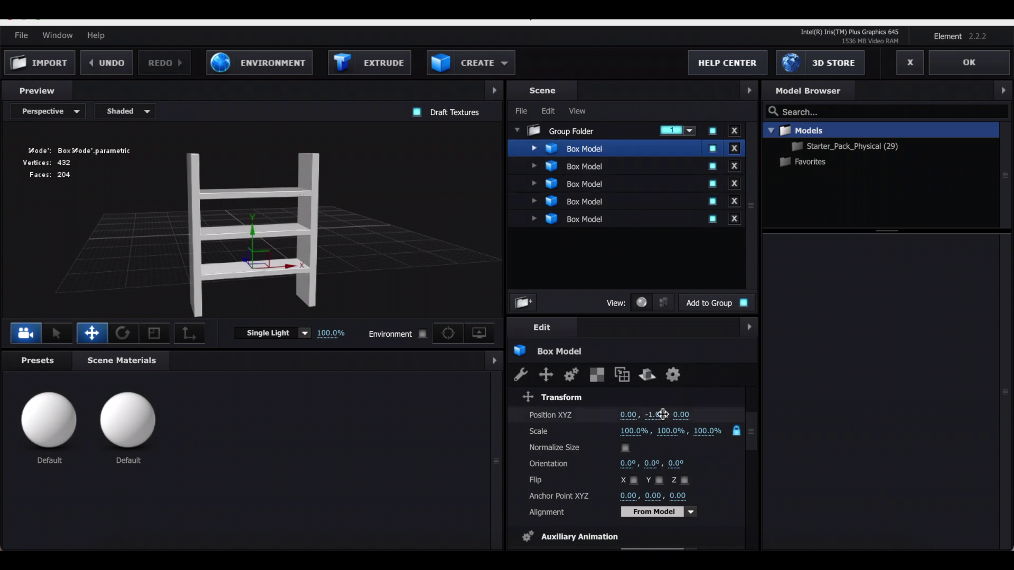
pyautogui.click(621, 168)
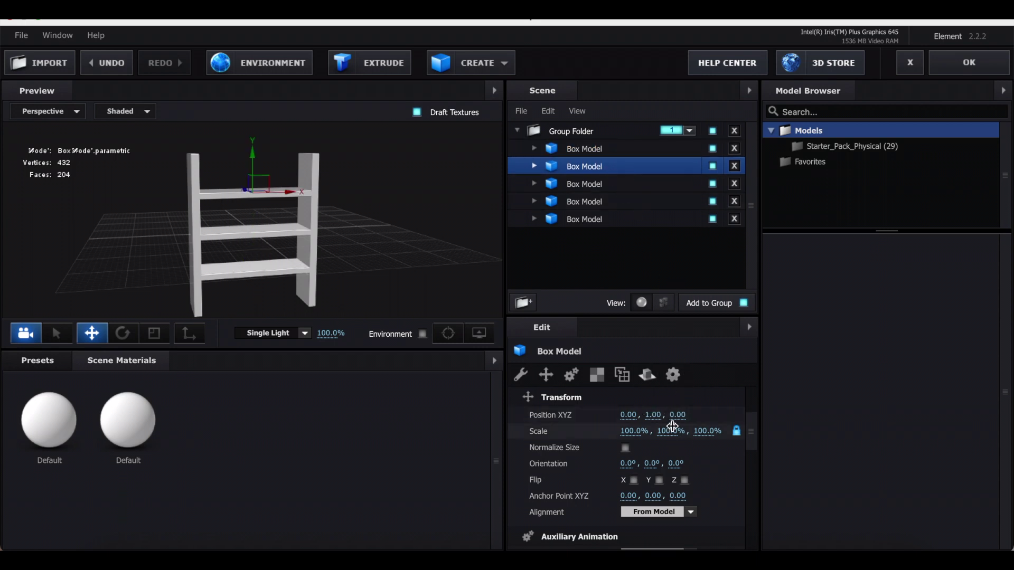
pyautogui.click(520, 153)
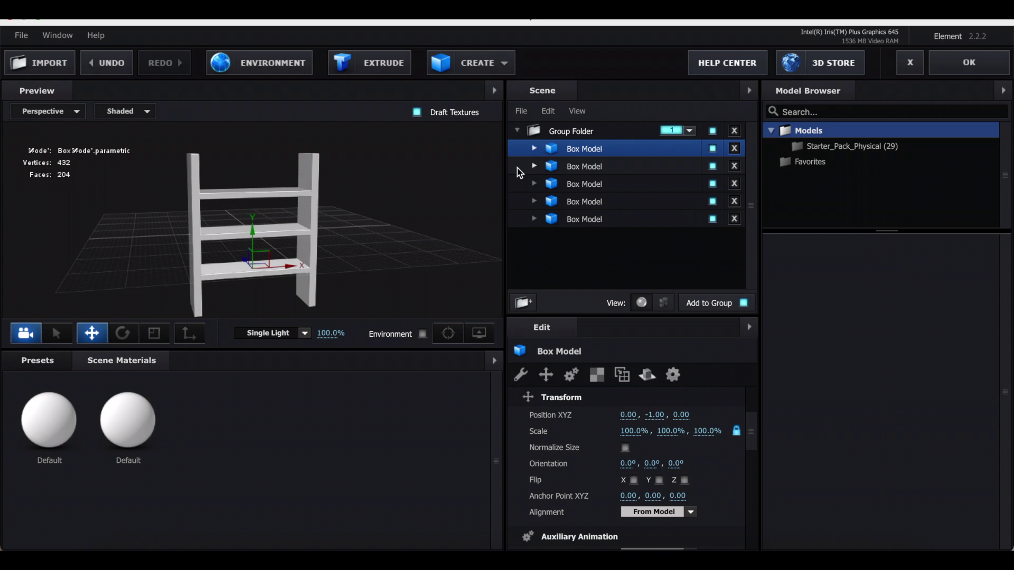
pyautogui.press('super+d')
pyautogui.click(654, 418)
pyautogui.write('-2')
pyautogui.press('Return')
pyautogui.hotkey('ctrl', 'z')
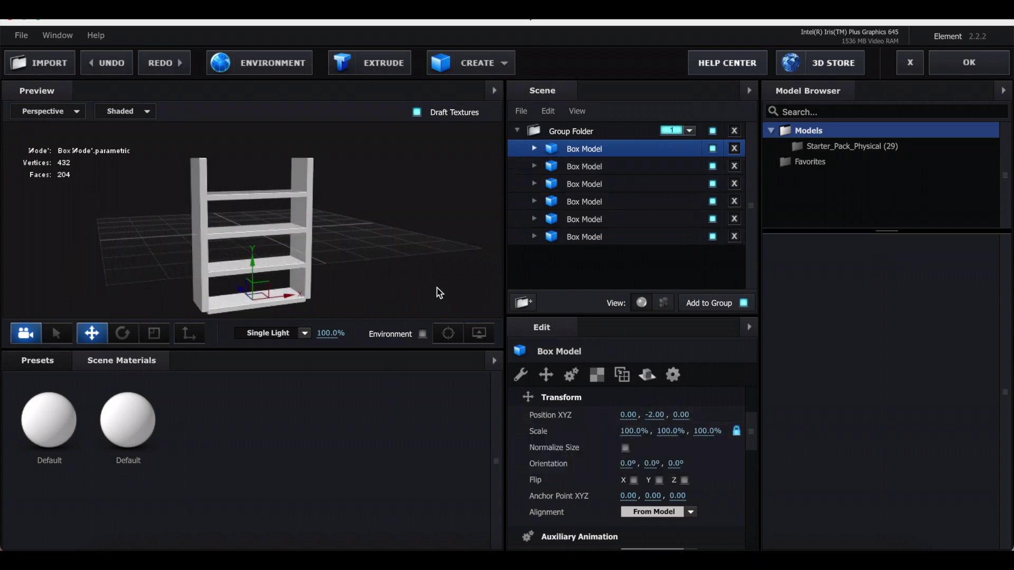
# Step: Widen the base board to an X size of 3.20 so it spans both side panels
pyautogui.click(519, 376)
pyautogui.moveTo(623, 415); pyautogui.dragTo(639, 415)
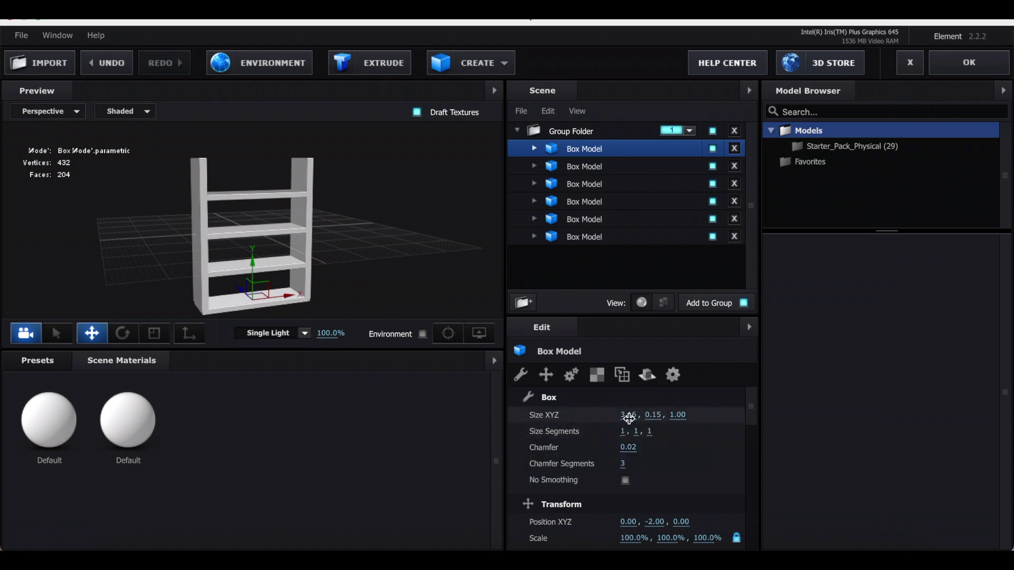
pyautogui.moveTo(629, 415); pyautogui.dragTo(633, 416)
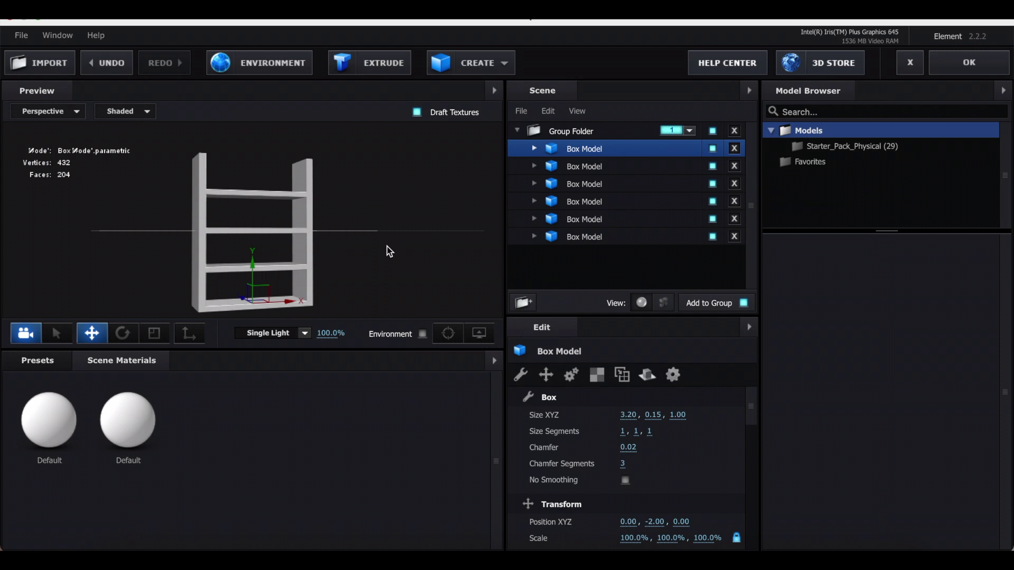
# Step: Duplicate the base board and set the copy's Y position to 2 to cap the bookshelf
pyautogui.hotkey('ctrl', 'd')
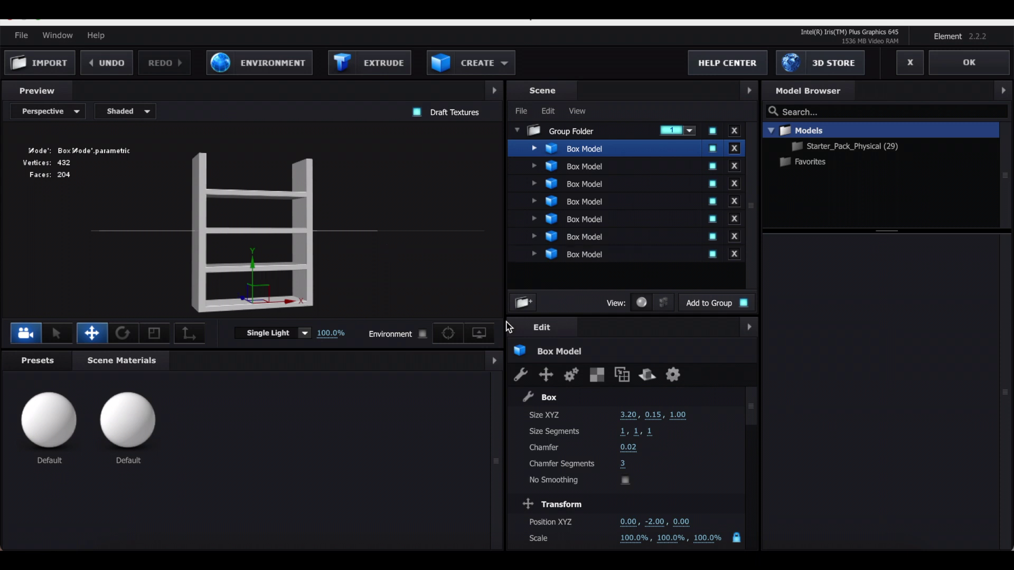
pyautogui.click(546, 374)
pyautogui.click(653, 415)
pyautogui.write('2')
pyautogui.click(404, 214)
pyautogui.moveTo(404, 214); pyautogui.dragTo(373, 229)
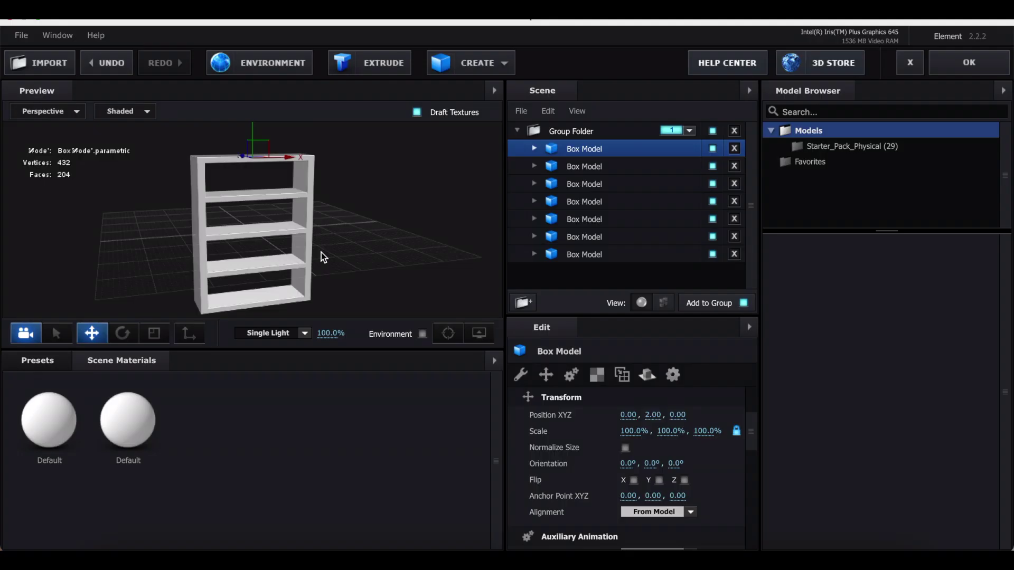
# Step: Remove the surplus second Default material and apply the remaining one to all seven box models
pyautogui.rightClick(131, 421)
pyautogui.click(176, 478)
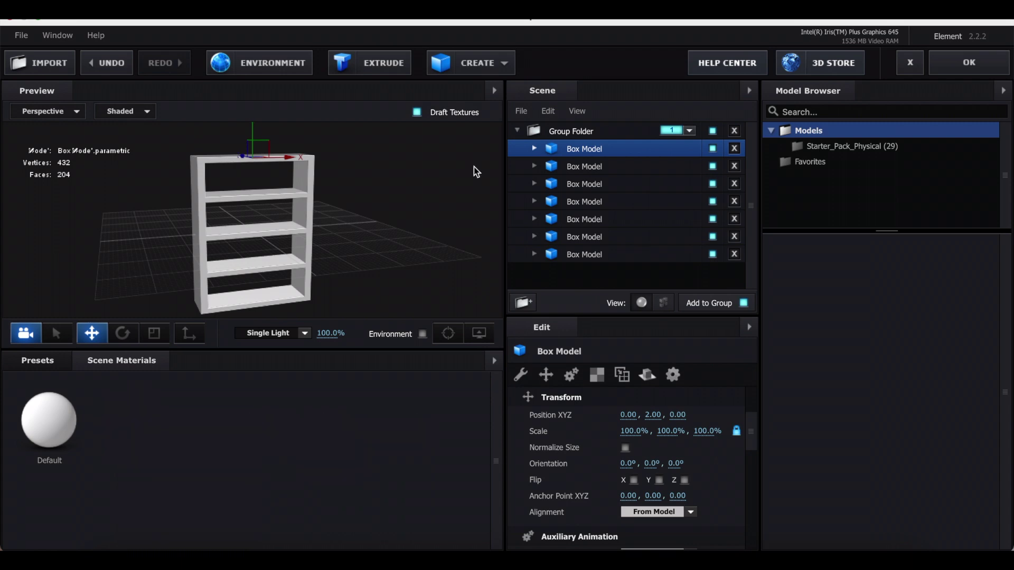
pyautogui.moveTo(627, 172); pyautogui.dragTo(627, 232)
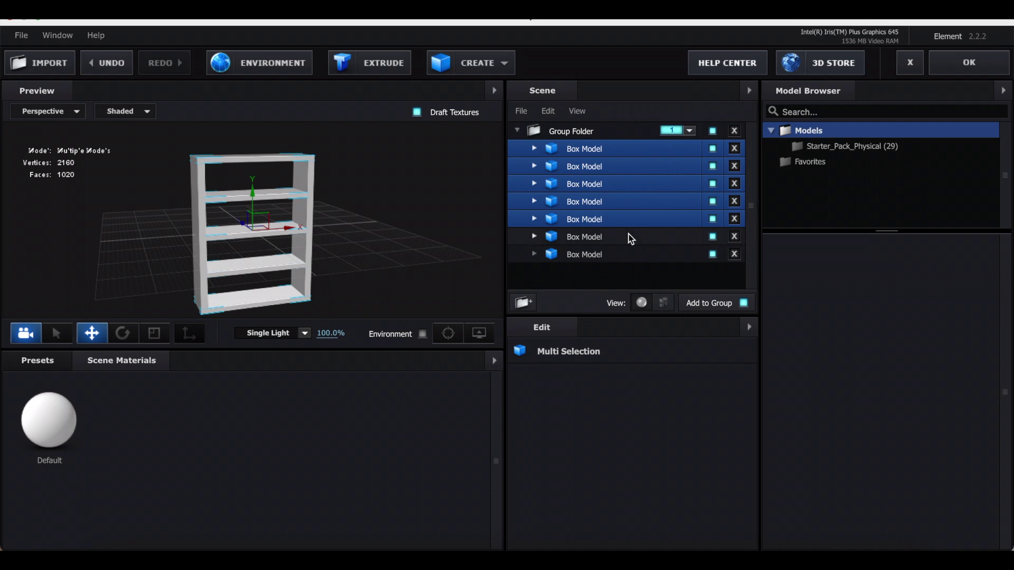
pyautogui.keyDown('shift'); pyautogui.click(629, 235); pyautogui.keyUp('shift')
pyautogui.keyDown('shift'); pyautogui.click(631, 249); pyautogui.keyUp('shift')
pyautogui.moveTo(68, 423); pyautogui.dragTo(576, 240)
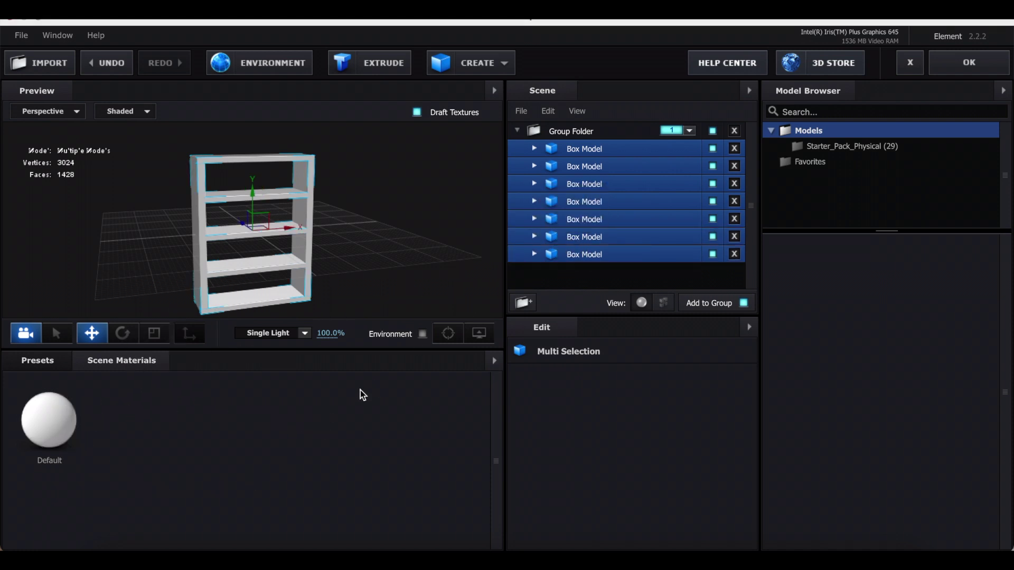
pyautogui.click(612, 274)
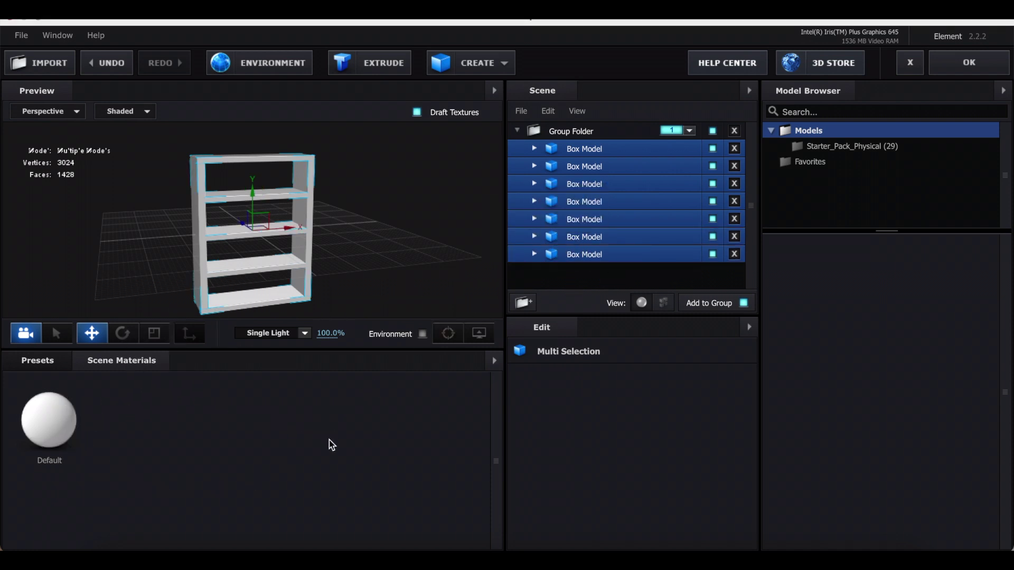
# Step: Open the Default material's settings and examine its diffuse color without changing it
pyautogui.click(64, 428)
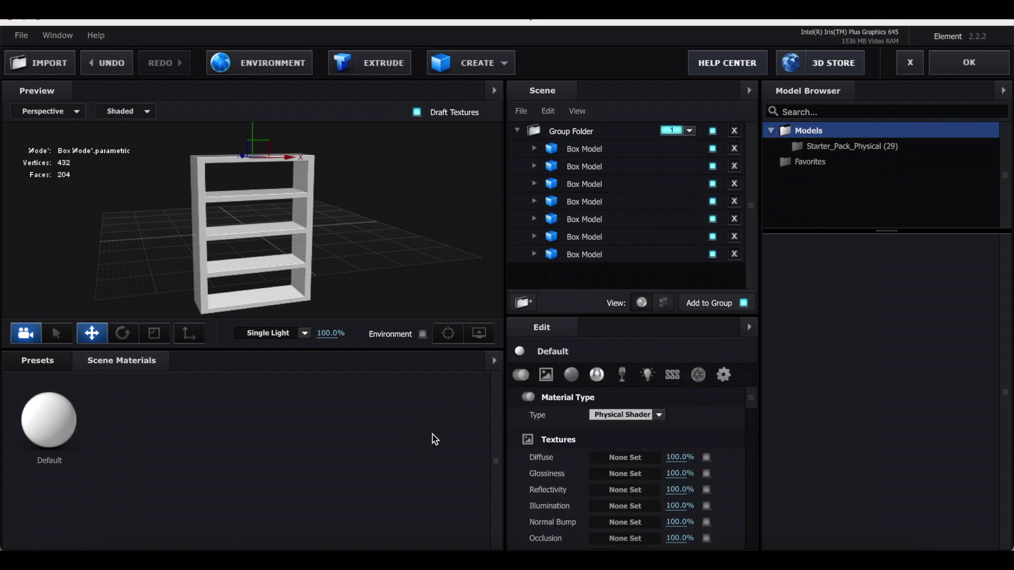
pyautogui.click(571, 375)
pyautogui.click(630, 414)
pyautogui.moveTo(528, 175); pyautogui.dragTo(494, 130)
pyautogui.click(602, 252)
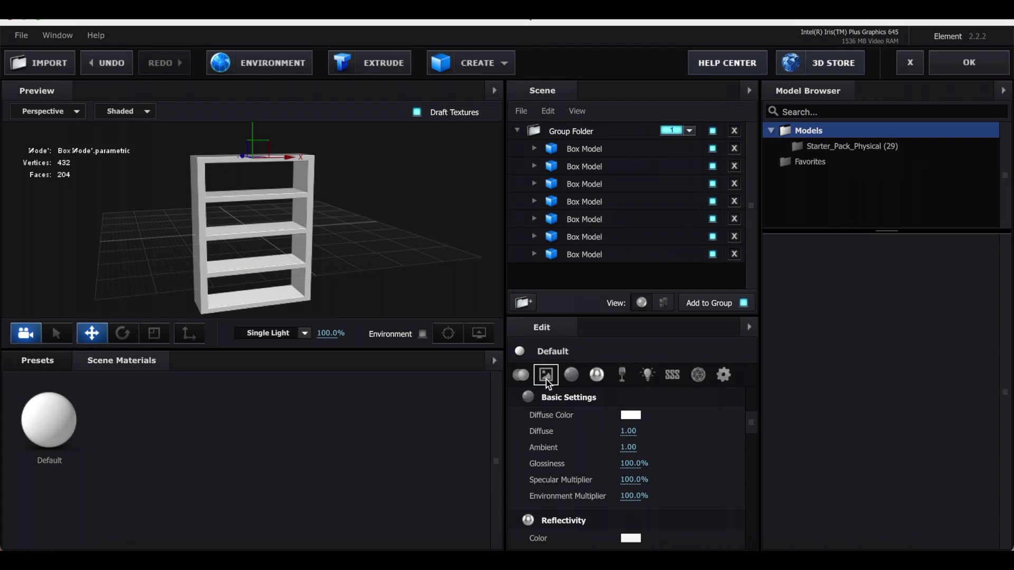
# Step: Open the material's diffuse texture channel and save The Designest's white wood texture from the browser's image results
pyautogui.click(546, 379)
pyautogui.click(622, 416)
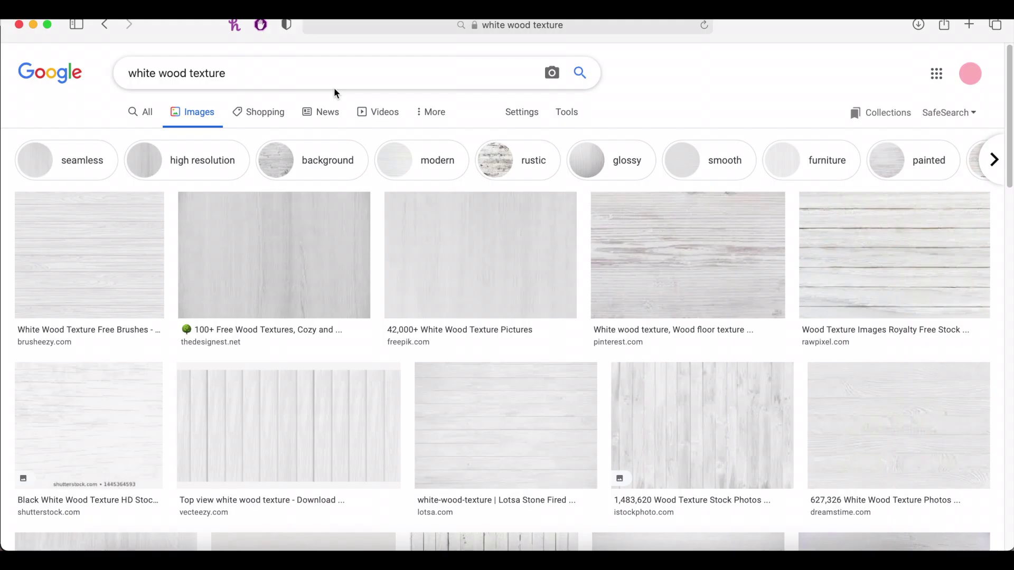
pyautogui.click(202, 74)
pyautogui.click(631, 88)
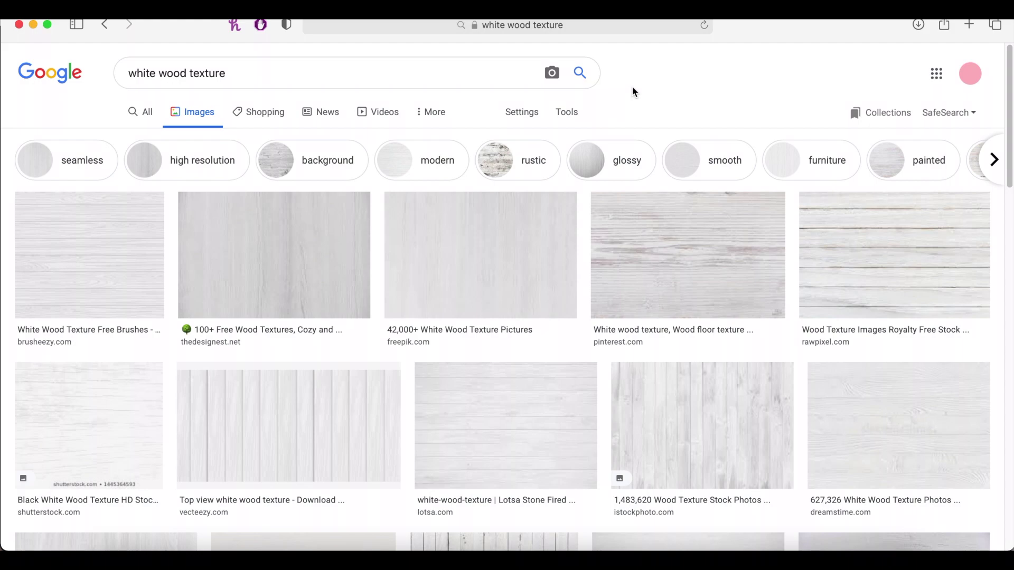
pyautogui.click(277, 267)
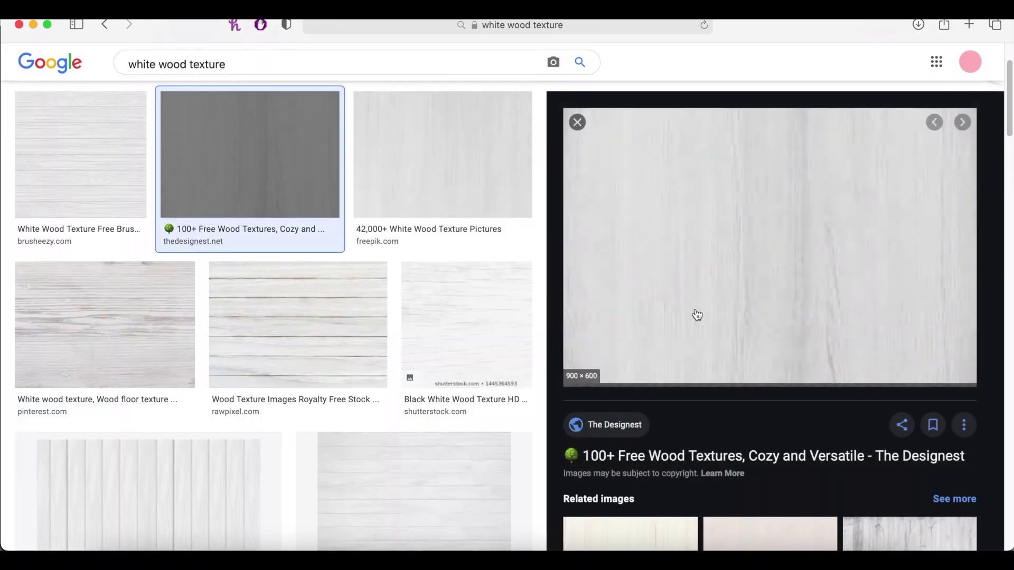
pyautogui.rightClick(701, 303)
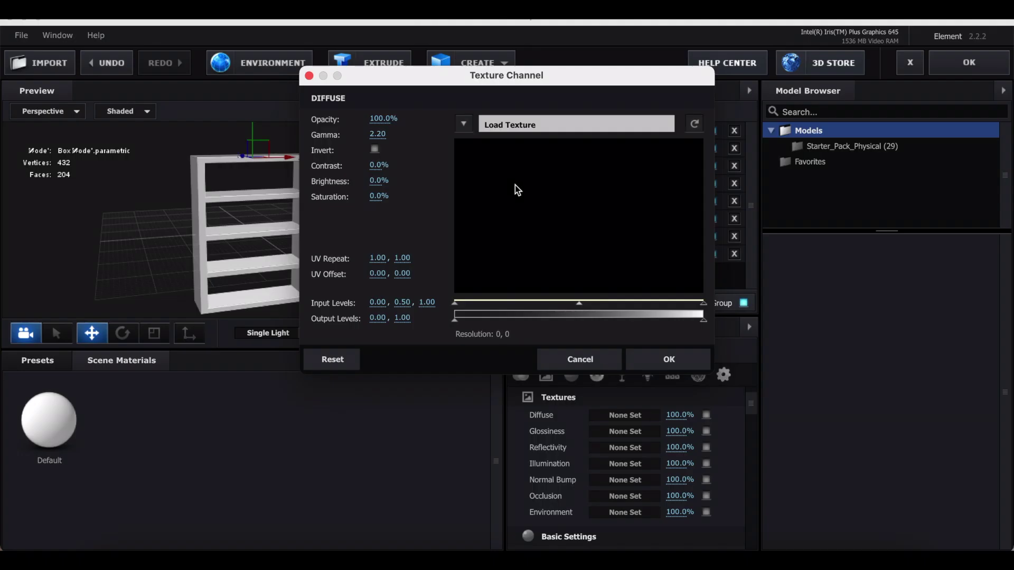
# Step: Load White-Wood-Texture.jpg as the Default material's diffuse texture
pyautogui.click(552, 127)
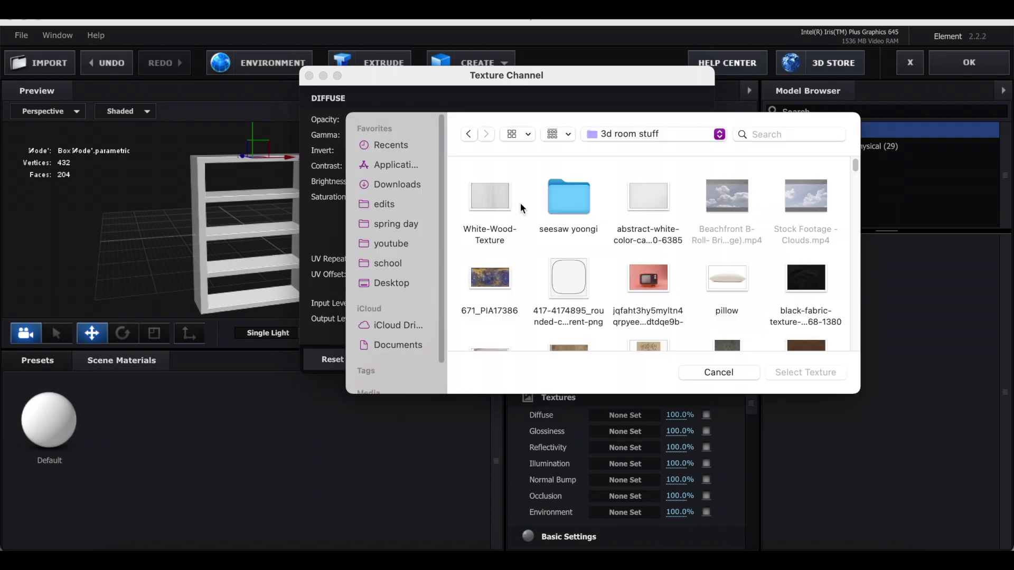
pyautogui.doubleClick(502, 205)
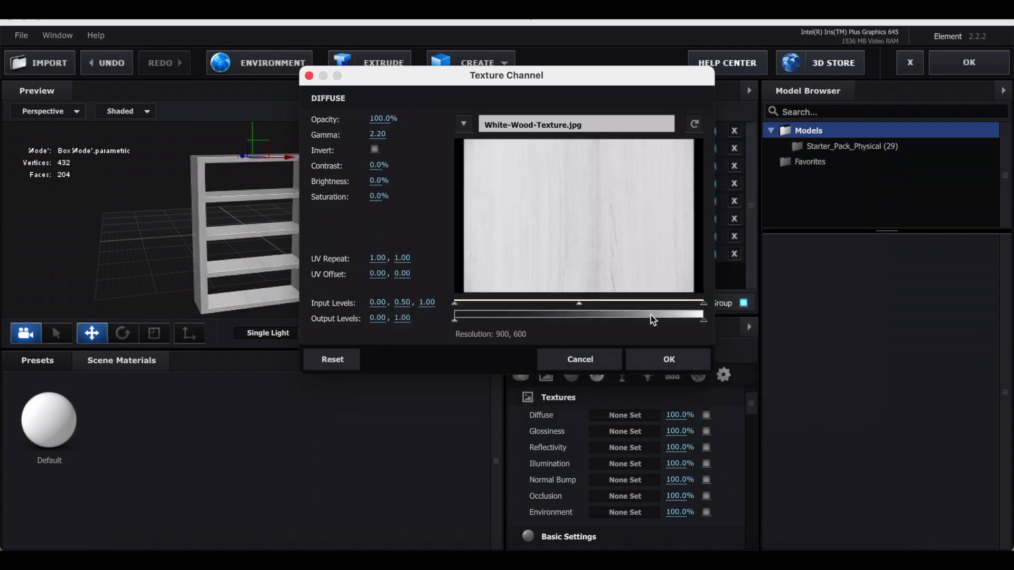
pyautogui.click(666, 357)
pyautogui.moveTo(264, 232); pyautogui.dragTo(294, 213)
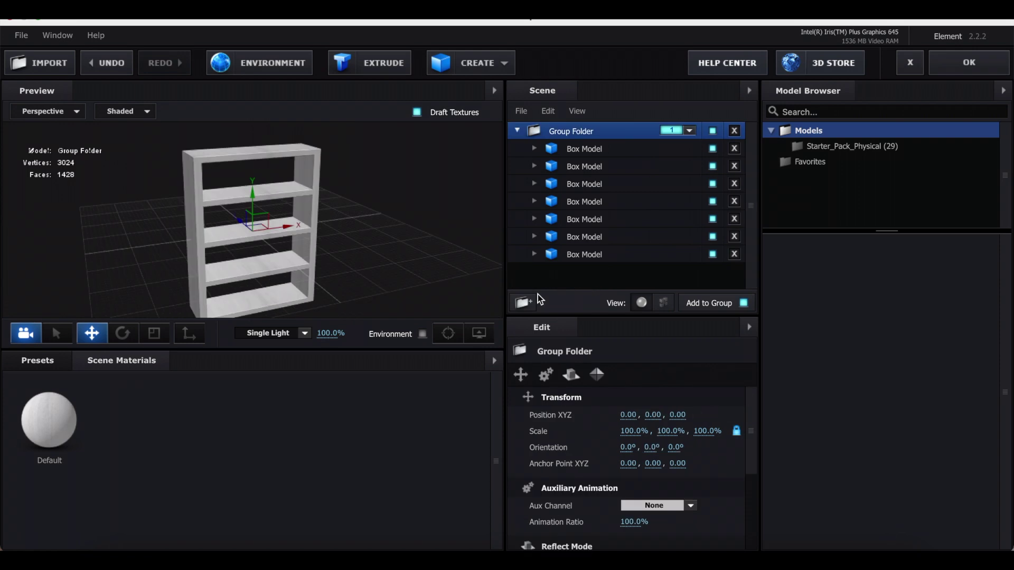
# Step: Create a nested group folder and move all seven box models into it
pyautogui.click(524, 302)
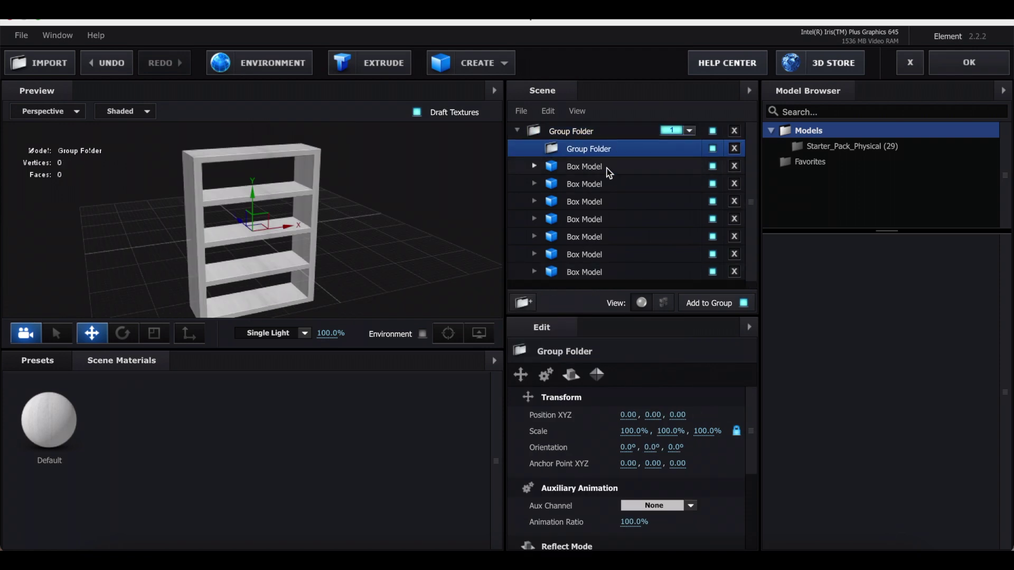
pyautogui.click(610, 169)
pyautogui.moveTo(609, 183); pyautogui.dragTo(606, 271)
pyautogui.moveTo(608, 167); pyautogui.dragTo(606, 149)
pyautogui.click(546, 152)
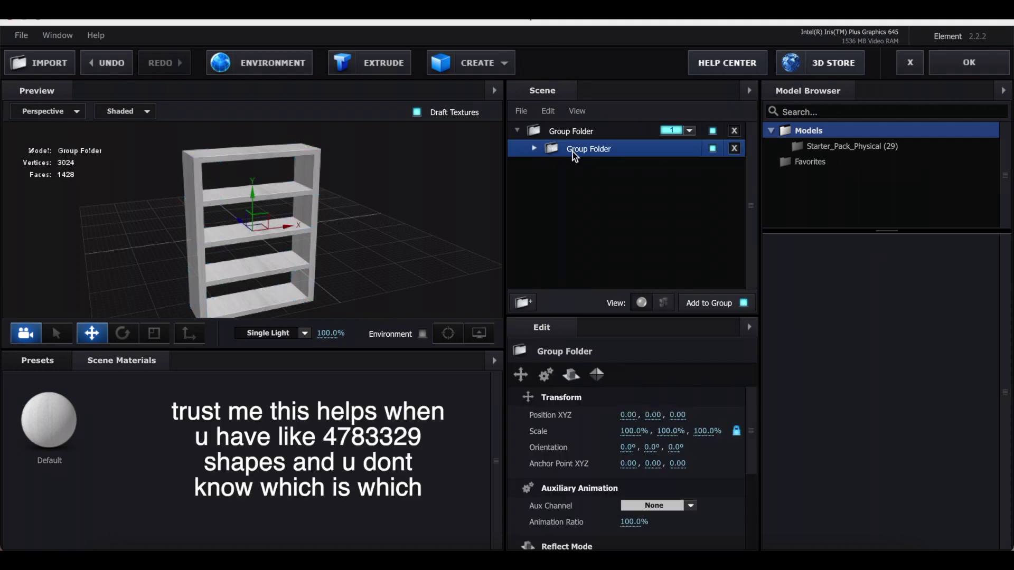
# Step: Rename the nested group folder to shelf
pyautogui.rightClick(599, 154)
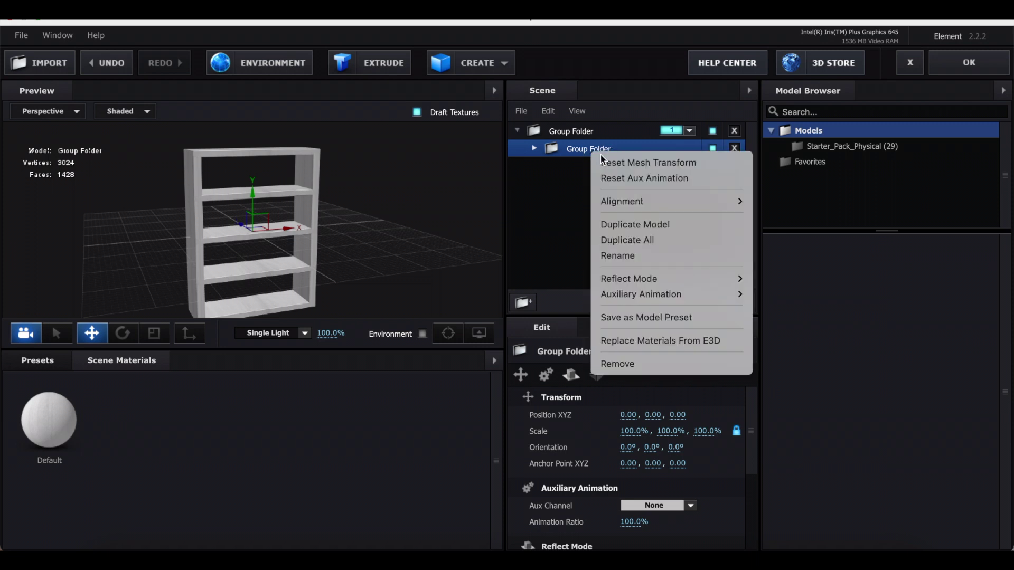
pyautogui.click(655, 256)
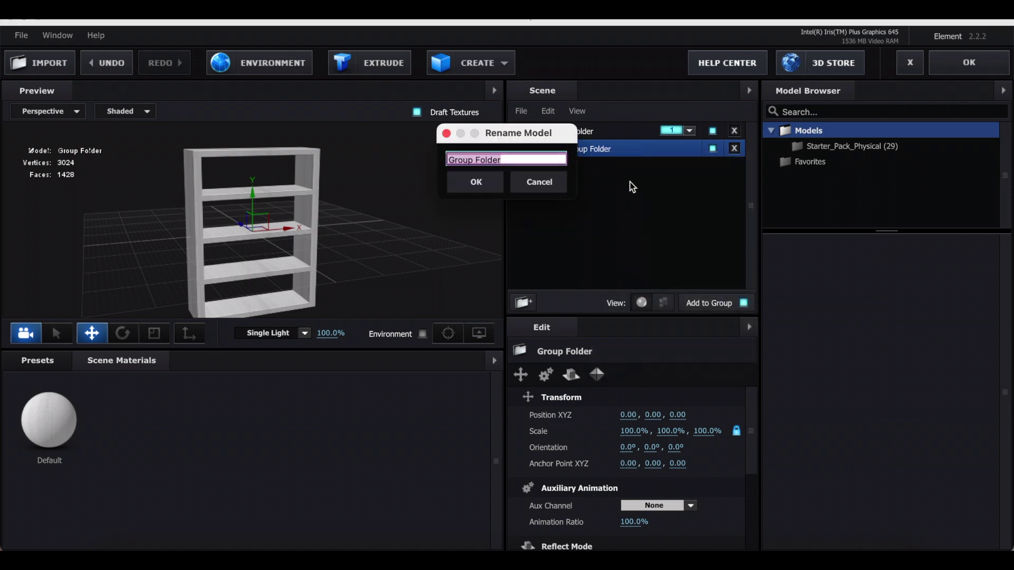
pyautogui.write('shelf')
pyautogui.press('Return')
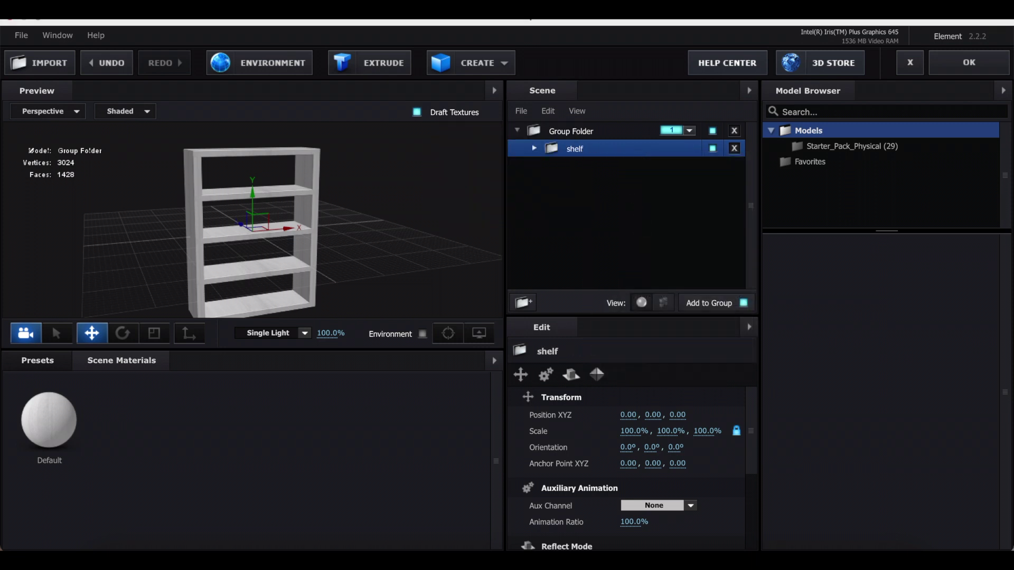
# Step: Add a new box model inside the shelf folder for the bookshelf's back panel
pyautogui.click(533, 148)
pyautogui.moveTo(384, 226); pyautogui.dragTo(261, 214)
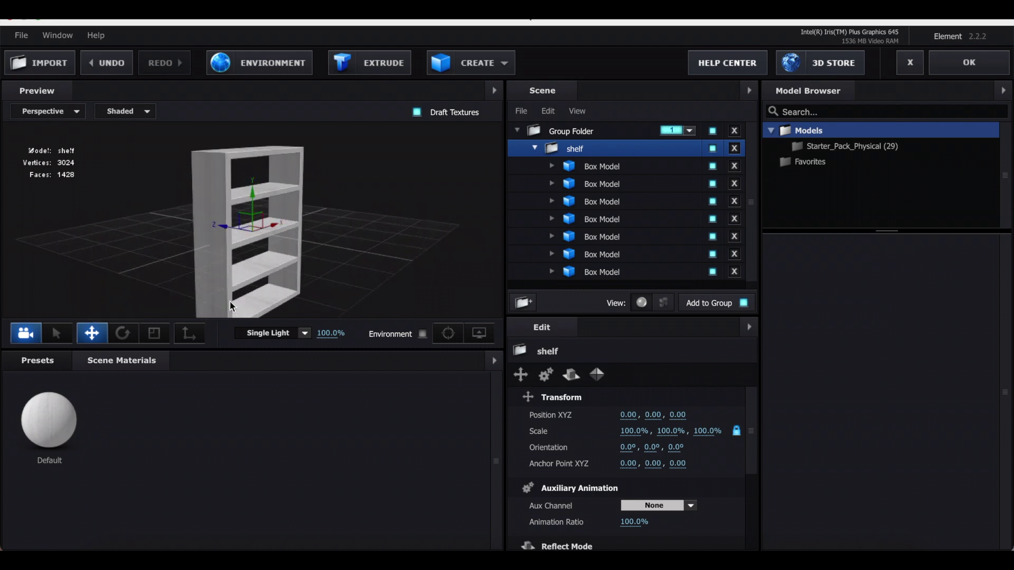
pyautogui.moveTo(269, 265); pyautogui.dragTo(360, 243)
pyautogui.click(496, 62)
pyautogui.click(448, 91)
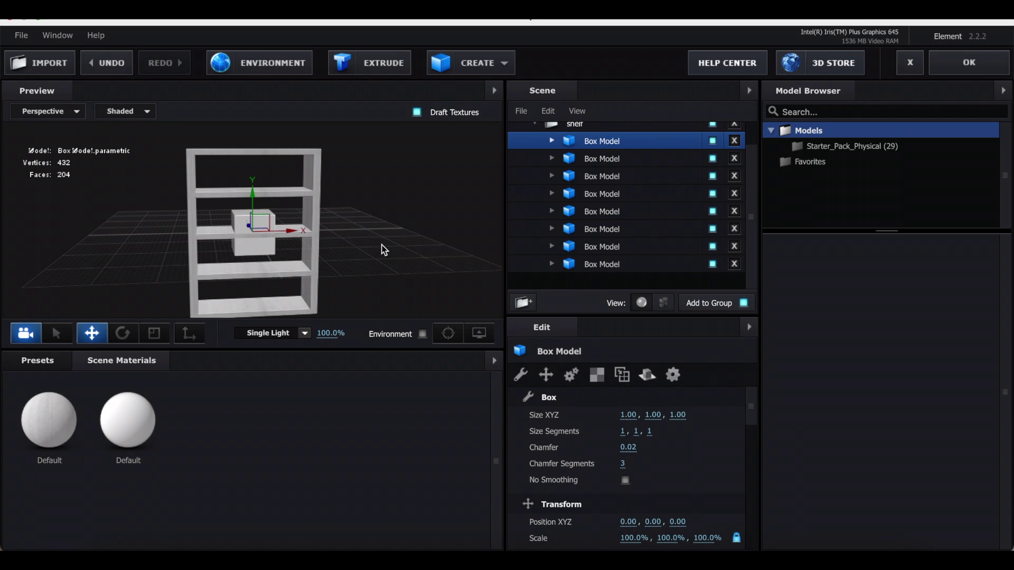
# Step: Set the new box's size to 2.91 in X, 4 in Y and 0.1 in Z to form a thin back panel
pyautogui.click(545, 158)
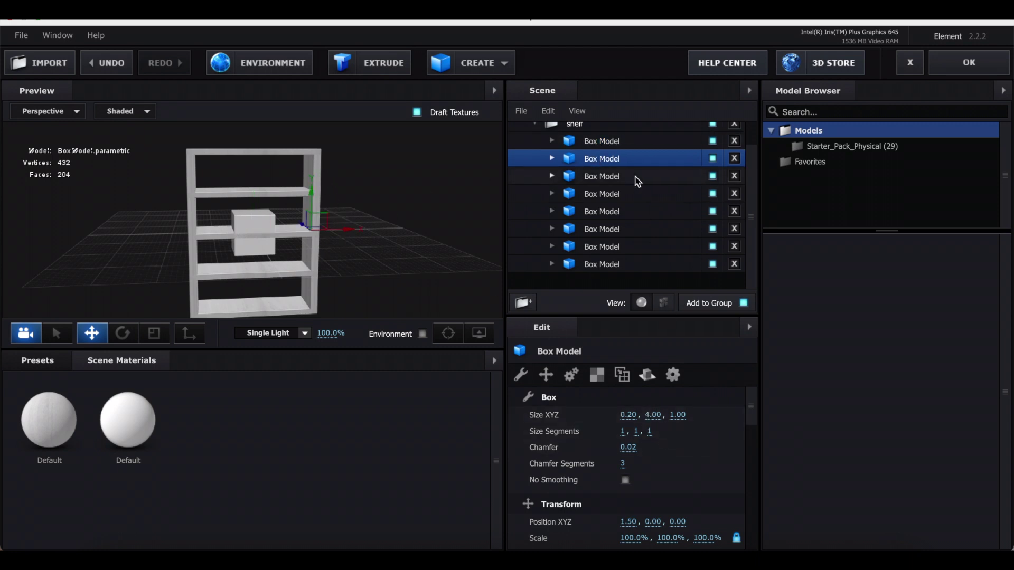
pyautogui.click(629, 141)
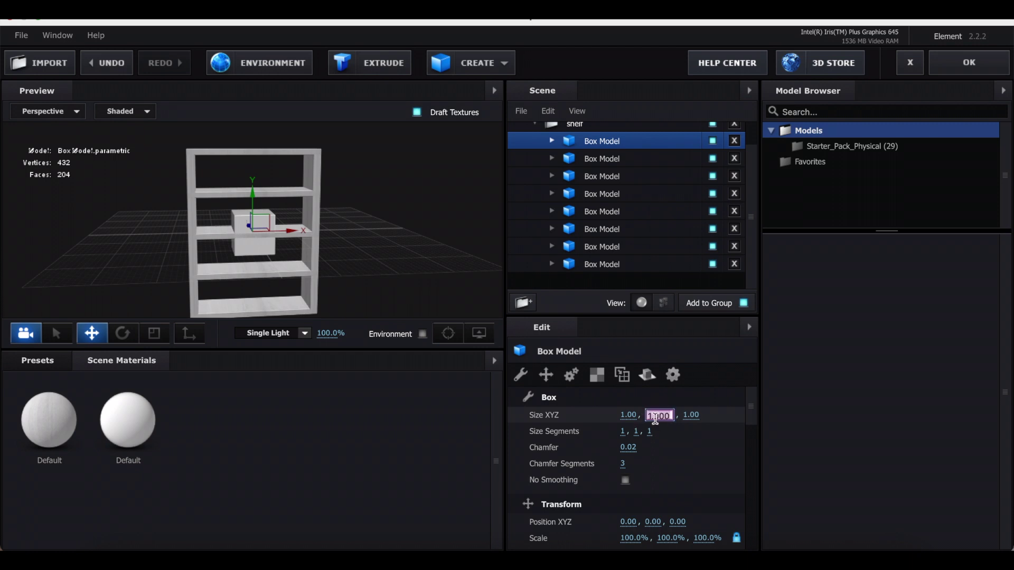
pyautogui.write('4')
pyautogui.press('Return')
pyautogui.moveTo(628, 416); pyautogui.dragTo(765, 417)
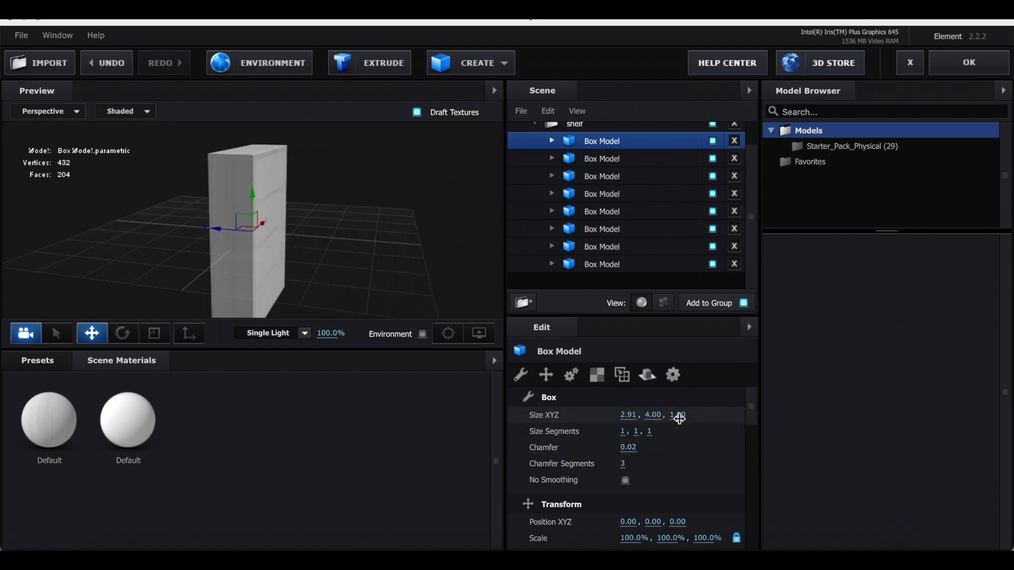
pyautogui.moveTo(679, 419); pyautogui.dragTo(665, 420)
pyautogui.click(675, 420)
pyautogui.write('0.1')
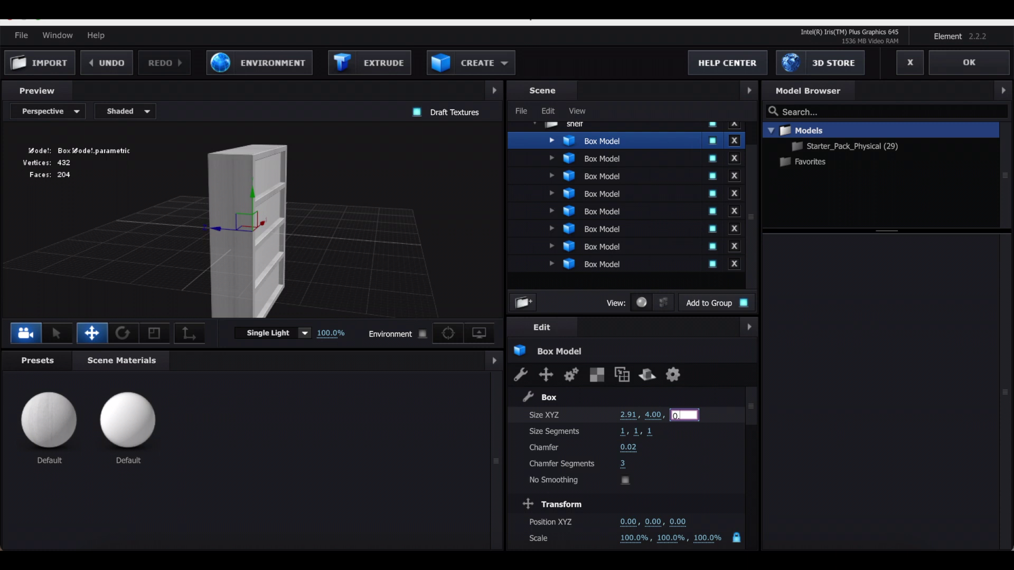
pyautogui.press('Return')
# Step: Move the back panel to a Z position of about 0.47 and apply the white wood material to it
pyautogui.moveTo(371, 194); pyautogui.dragTo(369, 245)
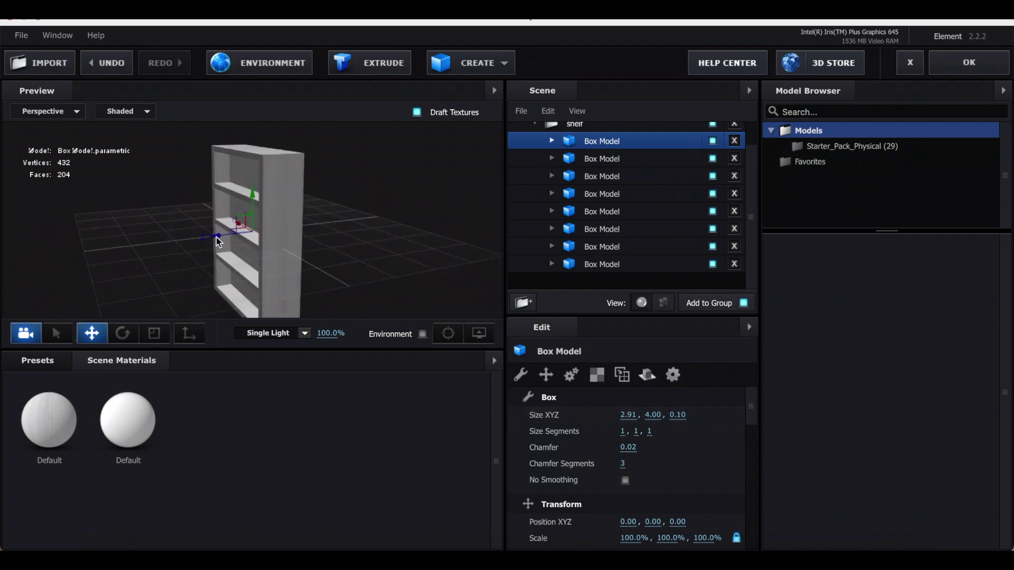
pyautogui.moveTo(215, 237); pyautogui.dragTo(199, 239)
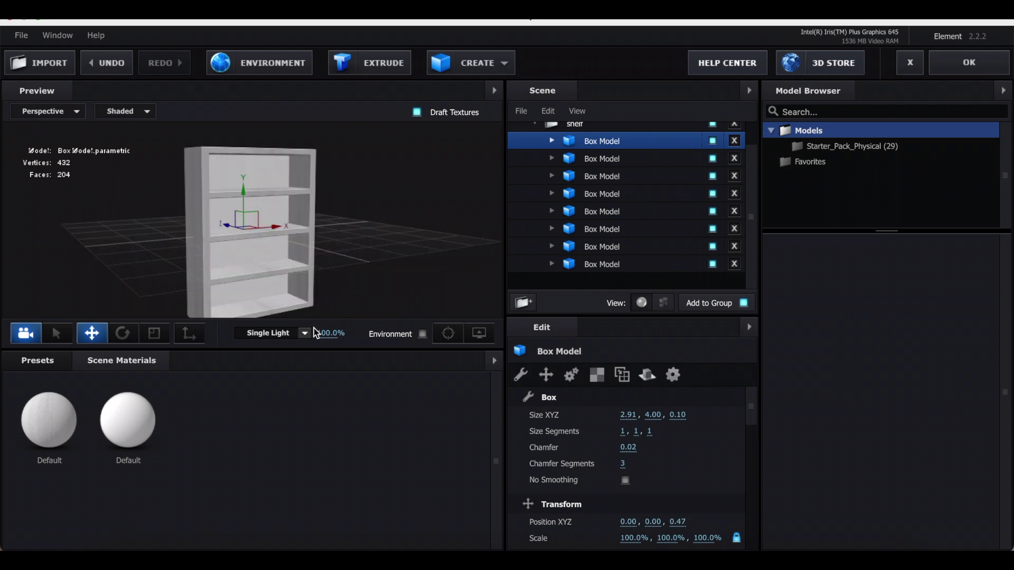
pyautogui.moveTo(64, 403); pyautogui.dragTo(627, 143)
pyautogui.moveTo(357, 269)
pyautogui.mouseDown()
pyautogui.moveTo(388, 266)
pyautogui.moveTo(355, 272)
pyautogui.mouseUp()
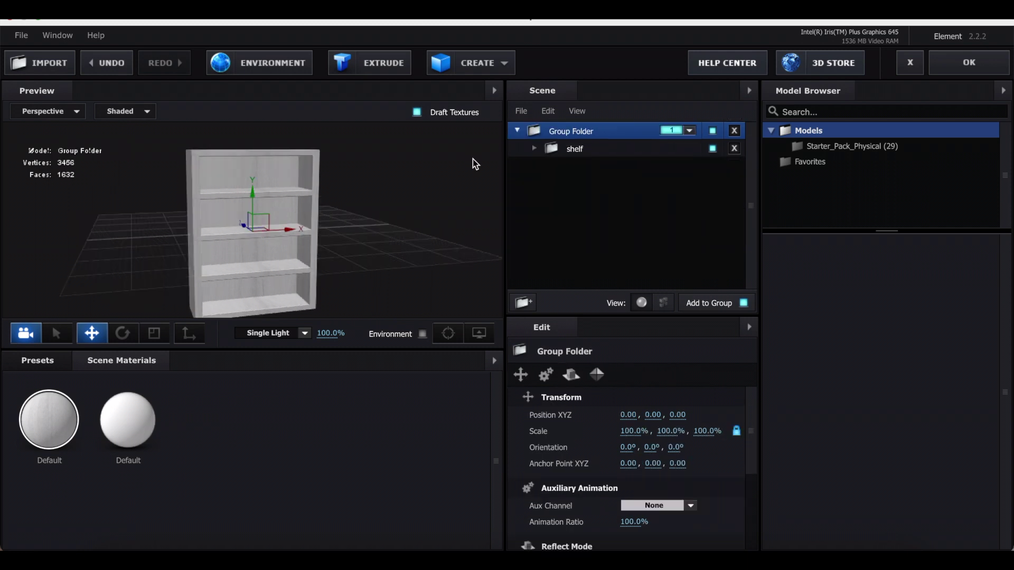
# Step: Create another group folder beside the shelf folder within the main group and hide the shelf
pyautogui.click(544, 150)
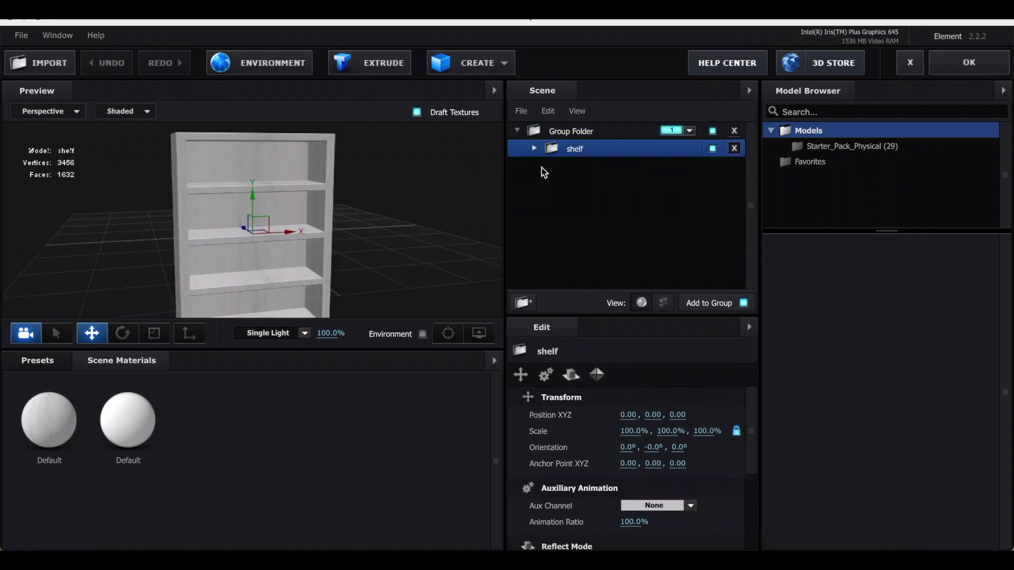
pyautogui.click(573, 137)
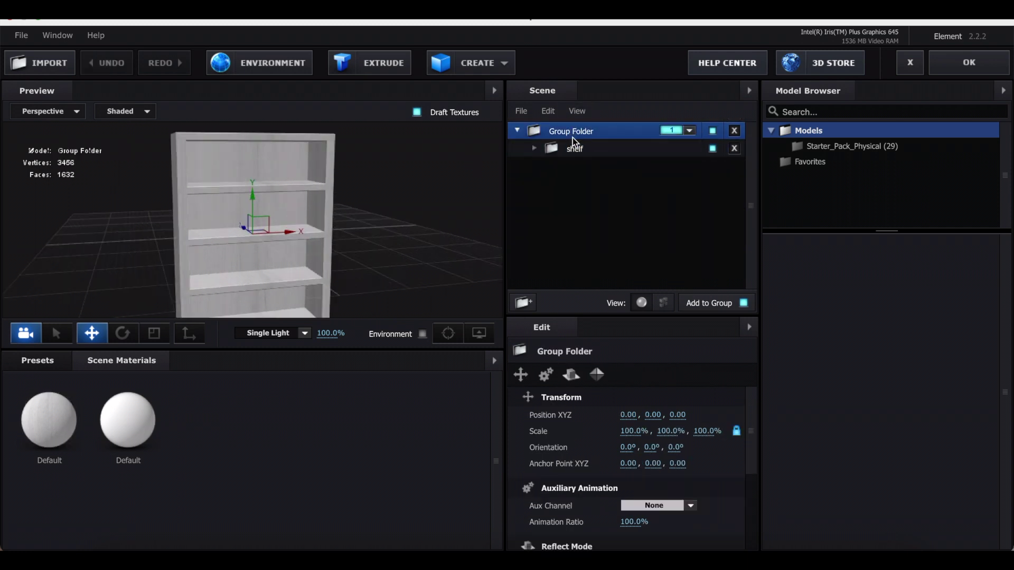
pyautogui.click(528, 302)
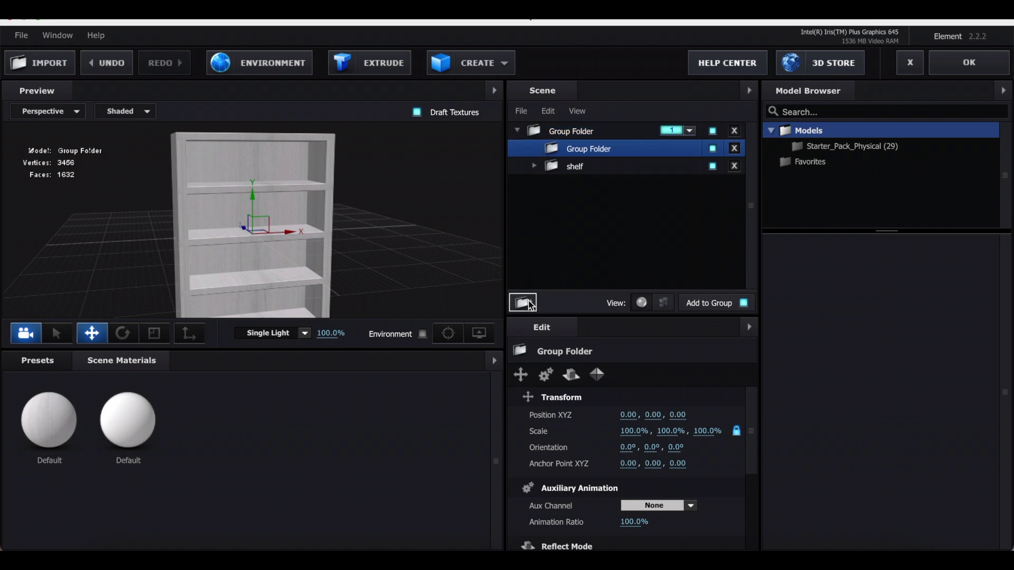
pyautogui.click(712, 166)
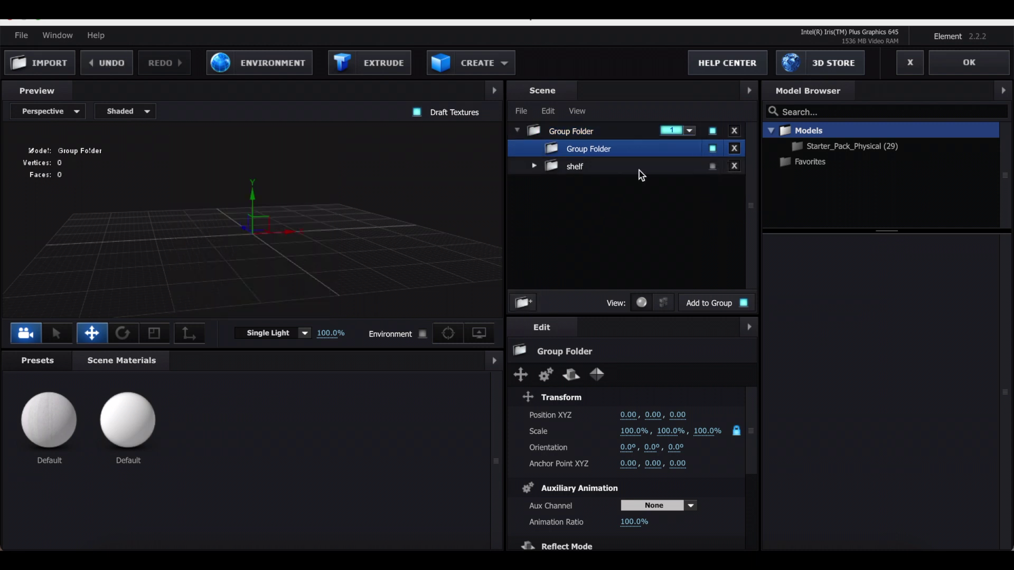
pyautogui.click(713, 166)
pyautogui.click(713, 167)
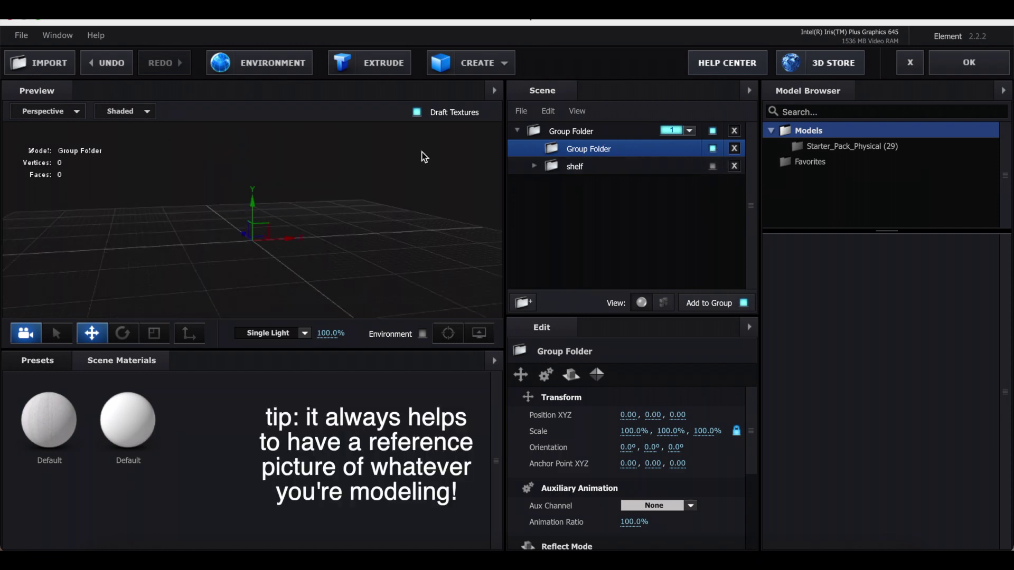
# Step: Add a box model to the new group folder and set its Z size to 0.15
pyautogui.click(476, 64)
pyautogui.click(446, 95)
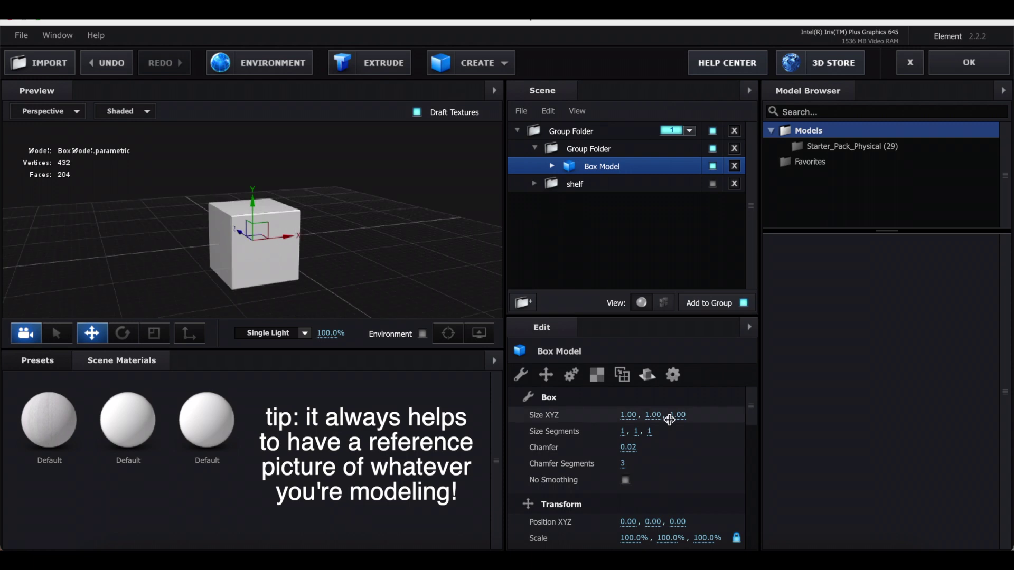
pyautogui.moveTo(672, 415); pyautogui.dragTo(616, 414)
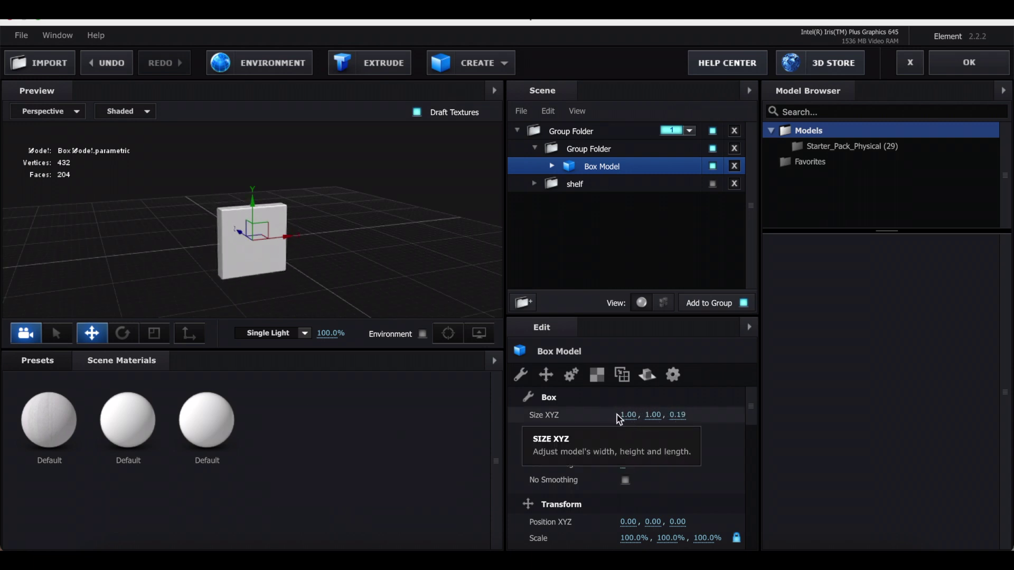
pyautogui.click(684, 416)
pyautogui.write('0.1')
pyautogui.press('Return')
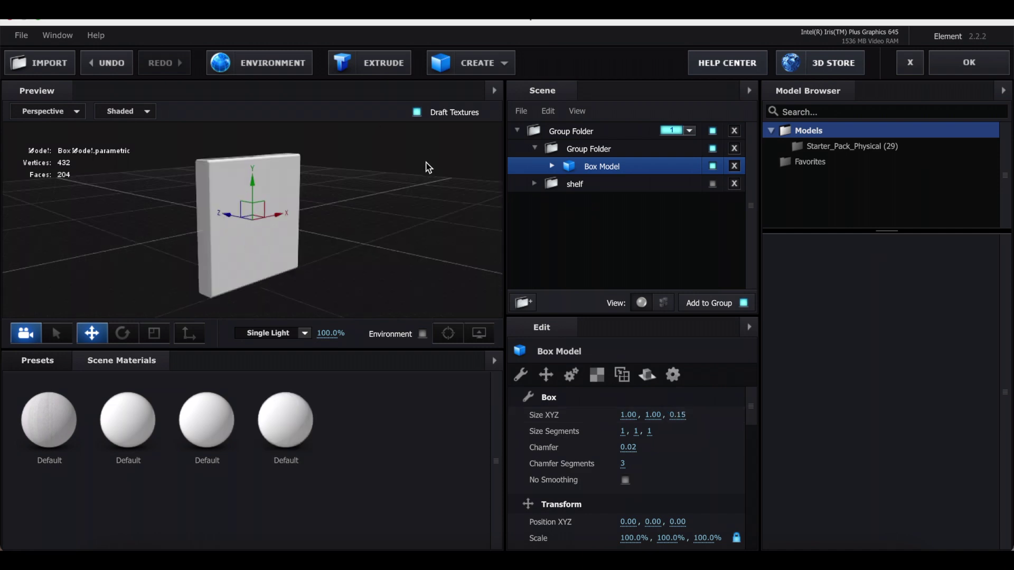
# Step: Add a torus model to the new group folder and set its ring segments to 4
pyautogui.click(484, 63)
pyautogui.click(590, 95)
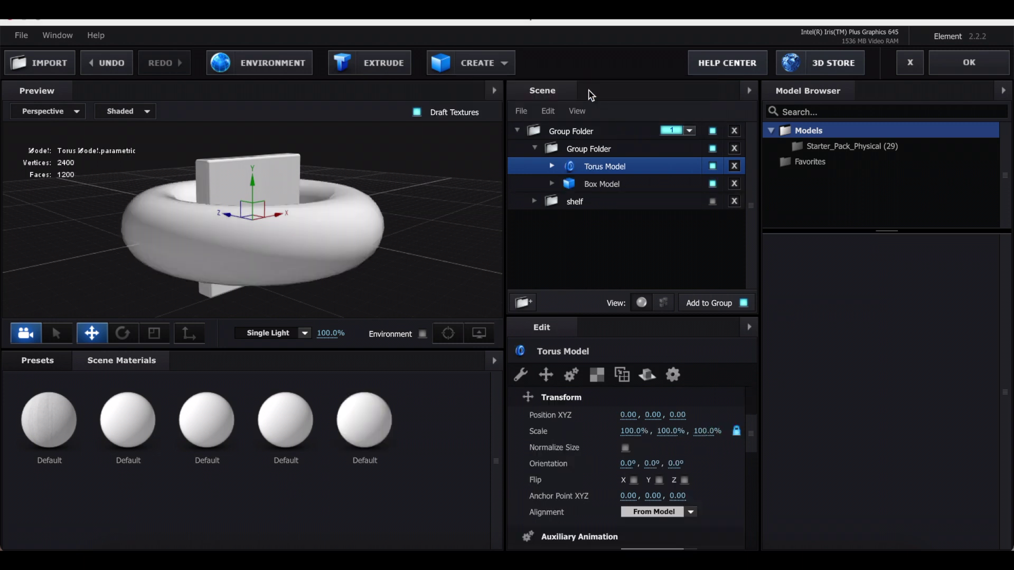
pyautogui.click(624, 447)
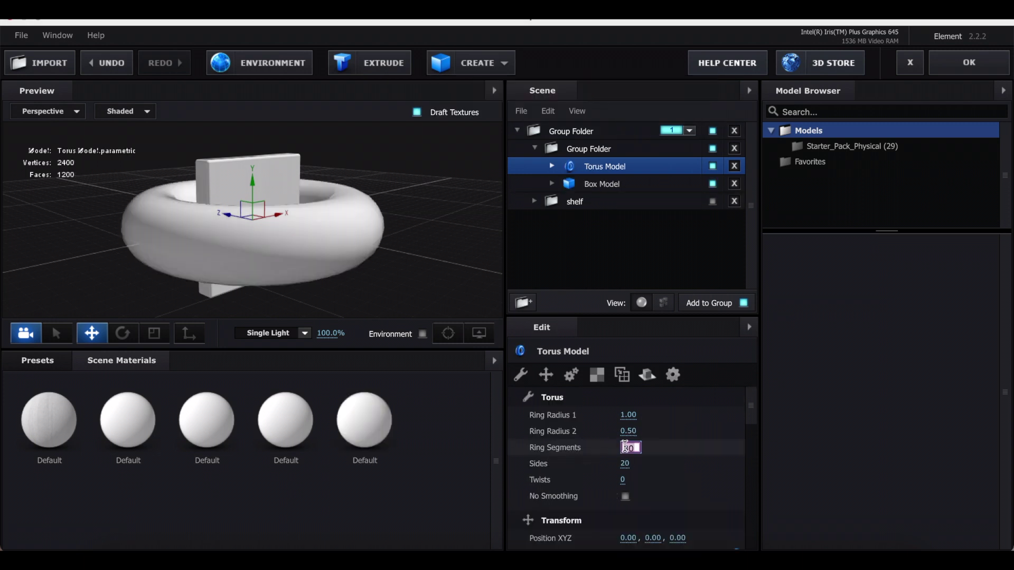
pyautogui.write('4')
pyautogui.press('Return')
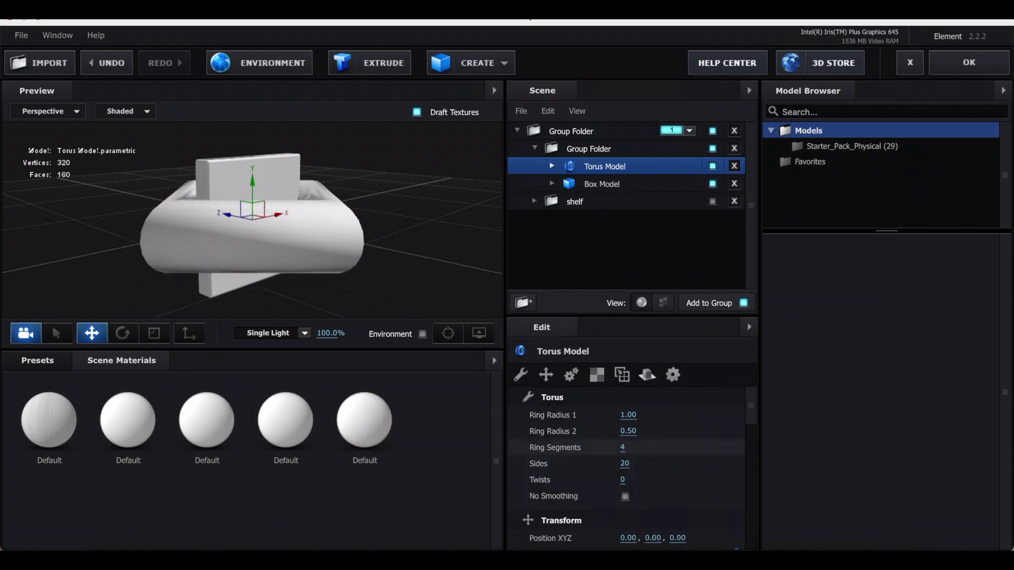
# Step: Orient the torus at 90° in X and 45° in Y so it stands upright as a square frame
pyautogui.click(545, 374)
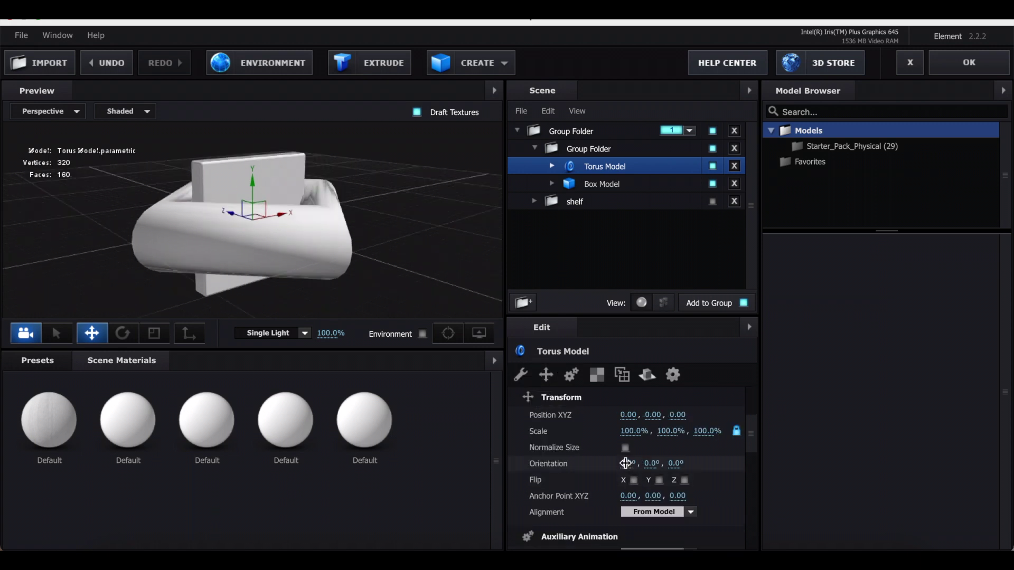
pyautogui.click(624, 464)
pyautogui.write('90')
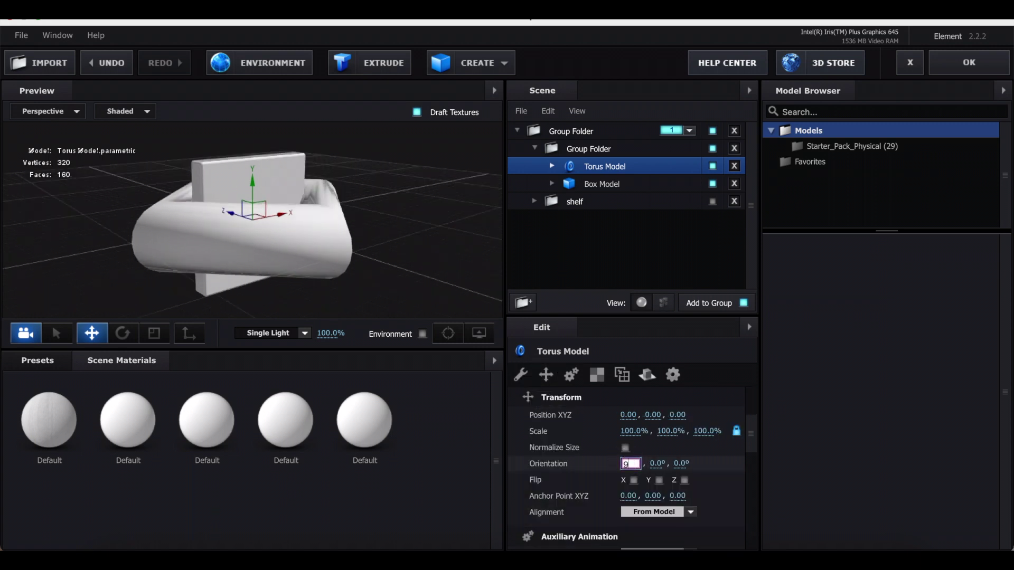
pyautogui.press('Return')
pyautogui.click(658, 464)
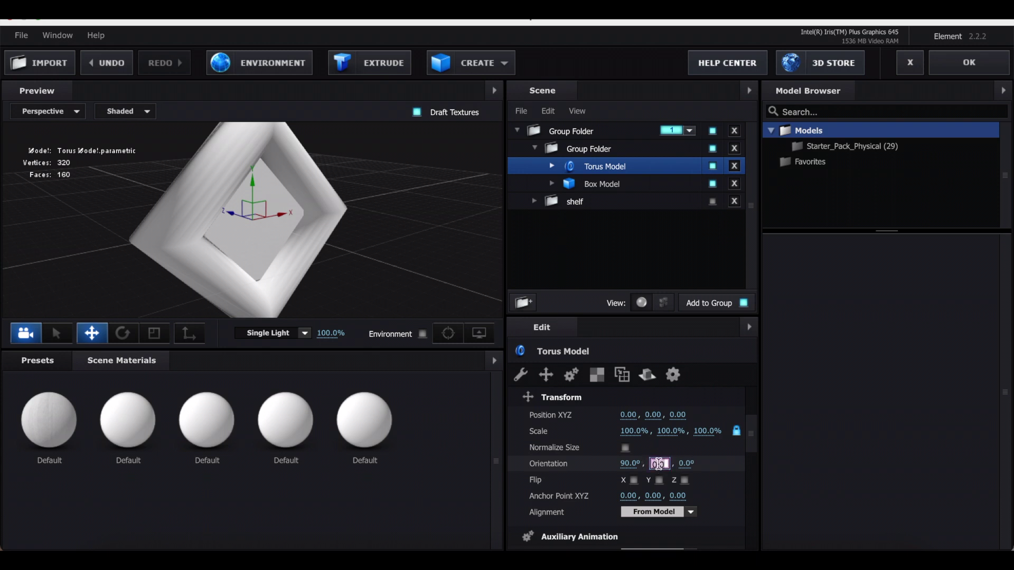
pyautogui.write('45')
pyautogui.press('Return')
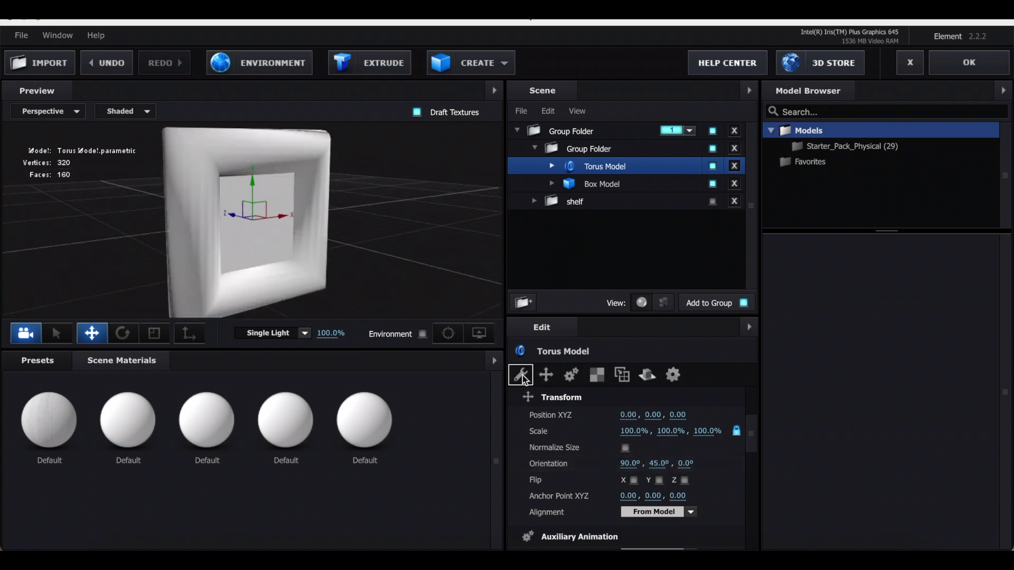
# Step: Set the torus's Ring Radius 1 to 0.88, Ring Radius 2 to 0.66 and Sides to 81, and accept the scene setup
pyautogui.click(521, 375)
pyautogui.click(632, 429)
pyautogui.moveTo(632, 429)
pyautogui.mouseDown()
pyautogui.moveTo(641, 425)
pyautogui.moveTo(621, 417)
pyautogui.mouseUp()
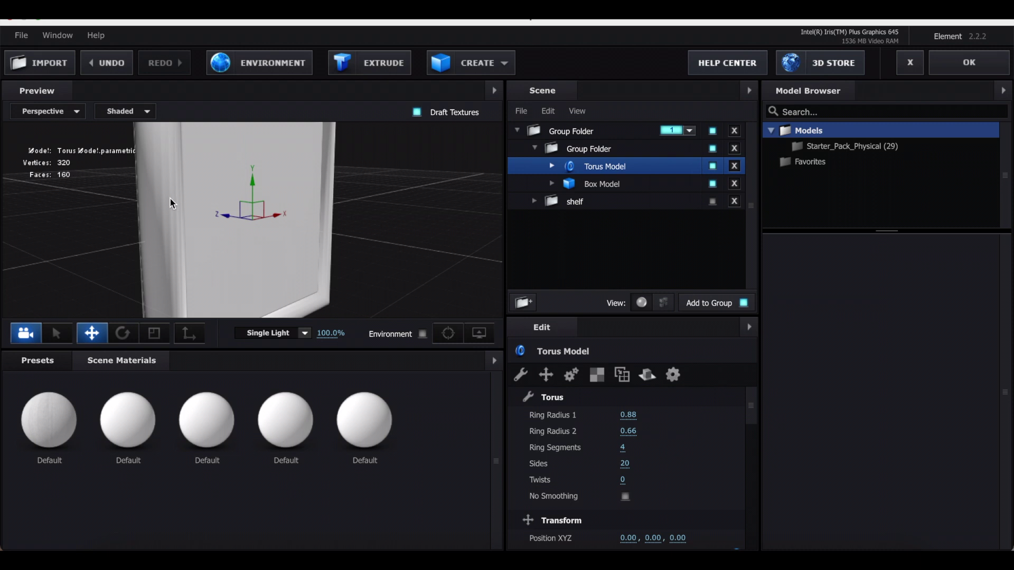
pyautogui.moveTo(636, 466); pyautogui.dragTo(803, 452)
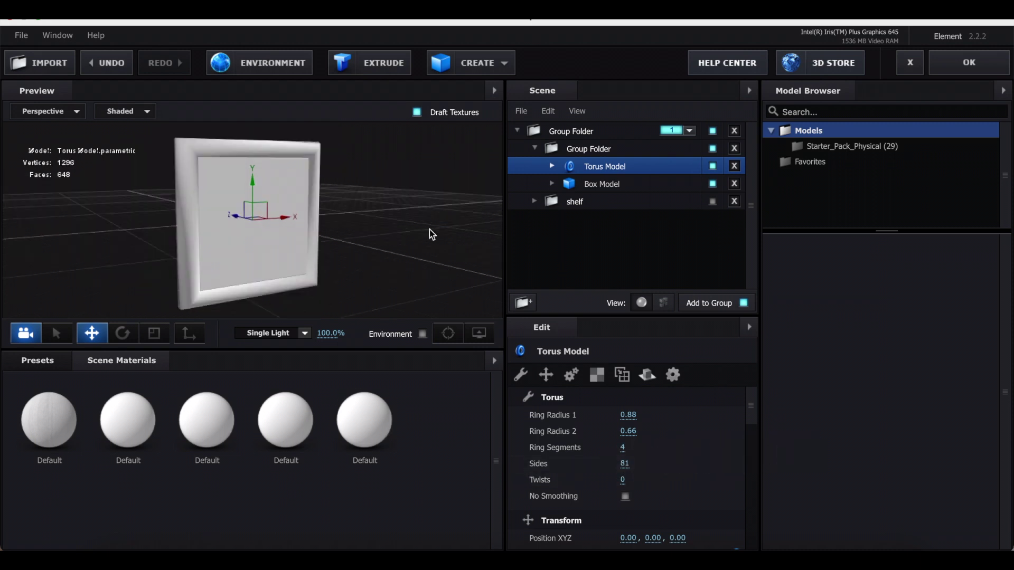
pyautogui.click(968, 62)
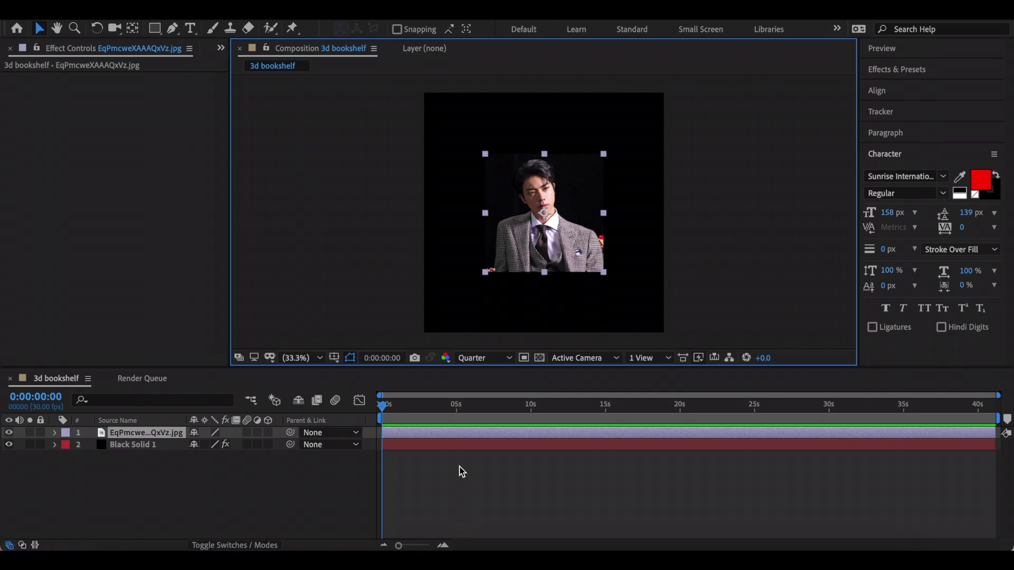
# Step: Fit the photo layer to the composition, pre-compose it and hide the resulting composition layer
pyautogui.hotkey('ctrl', 'alt', 'f')
pyautogui.press('s')
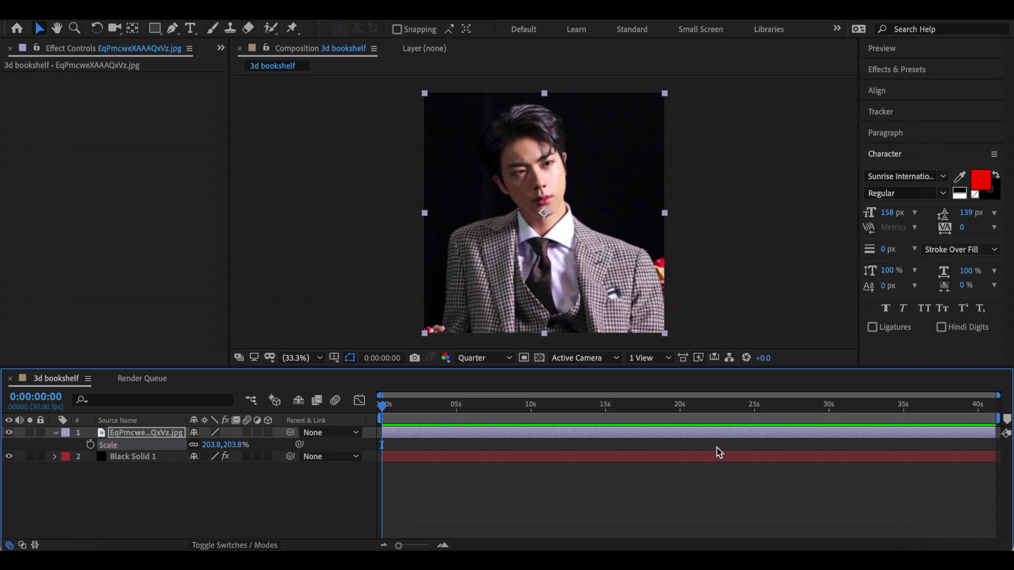
pyautogui.hotkey('ctrl', 'shift', 'c')
pyautogui.click(521, 253)
pyautogui.click(611, 332)
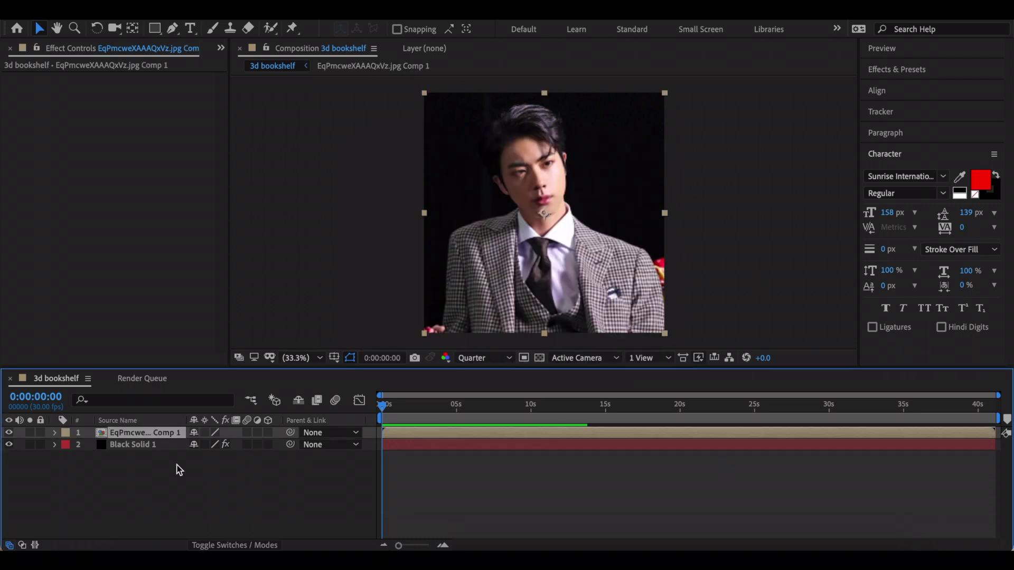
pyautogui.click(8, 433)
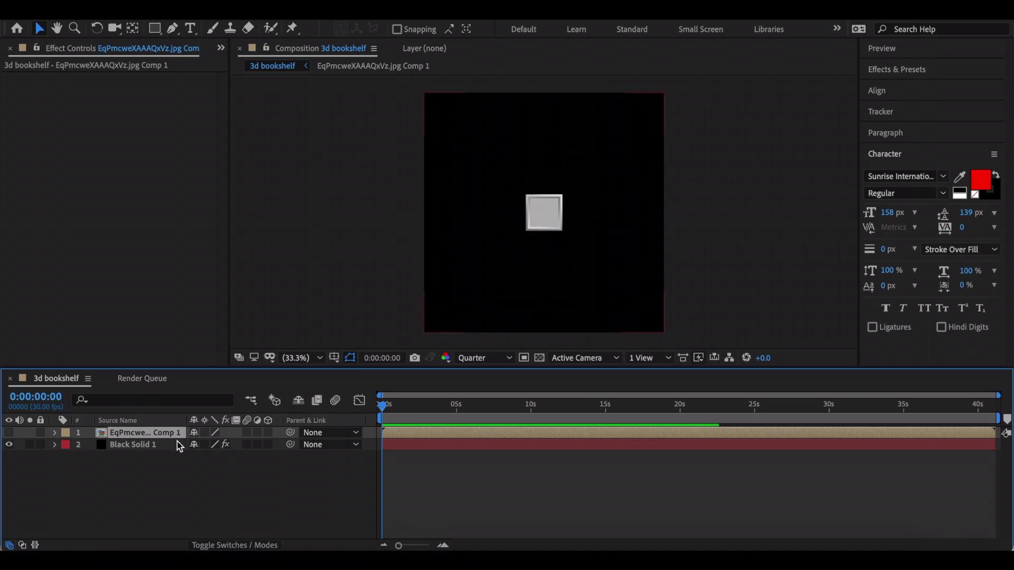
# Step: In the Element effect on Black Solid 1, assign the pre-composed photo to Layer 1 of the custom texture maps
pyautogui.click(141, 445)
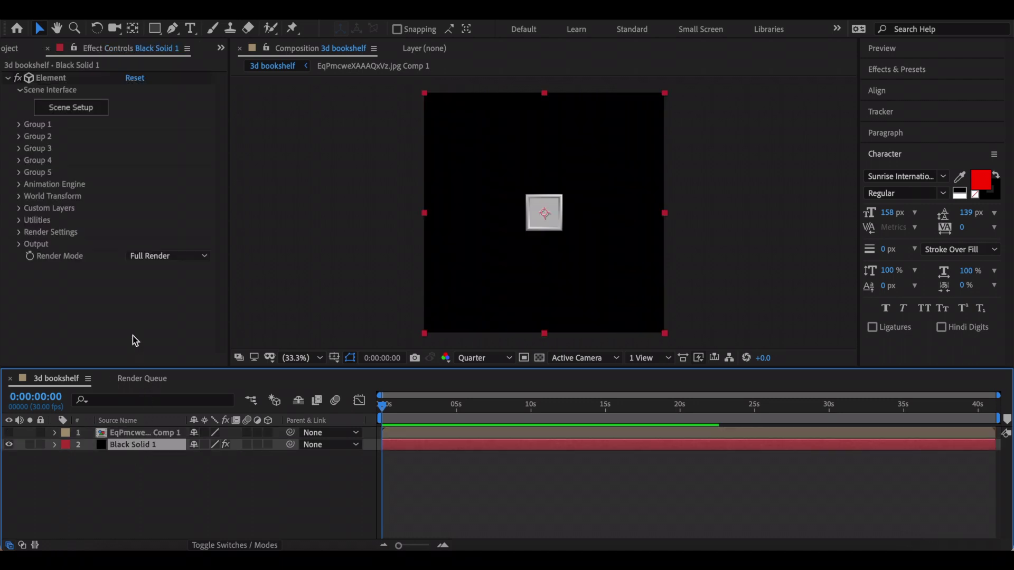
pyautogui.click(19, 208)
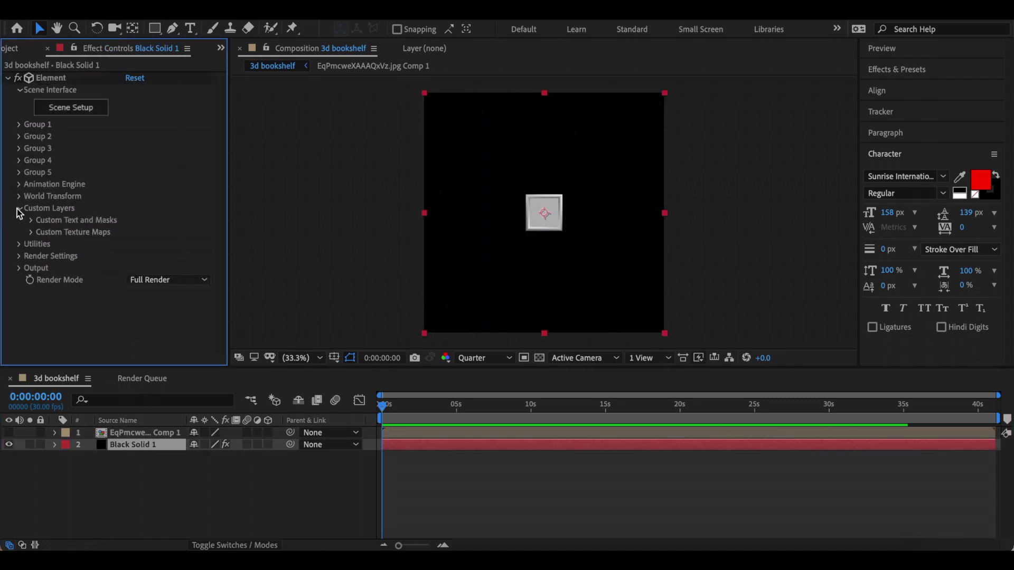
pyautogui.click(30, 233)
pyautogui.scroll(-3, 32, 234)
pyautogui.click(147, 119)
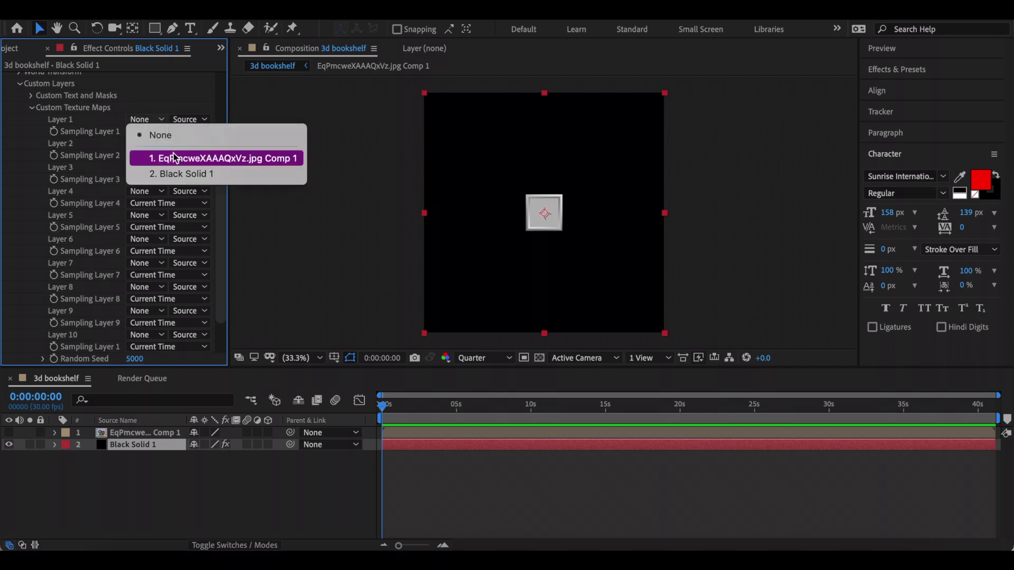
pyautogui.click(175, 157)
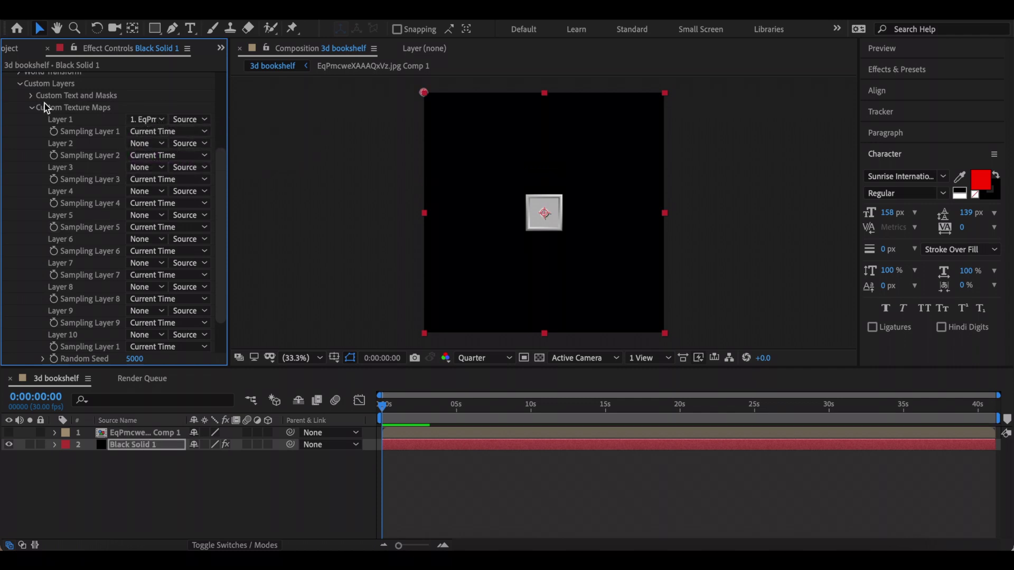
# Step: Reopen the scene setup and load Custom Layer 1 as the diffuse texture of the frame's box material
pyautogui.click(21, 104)
pyautogui.click(105, 105)
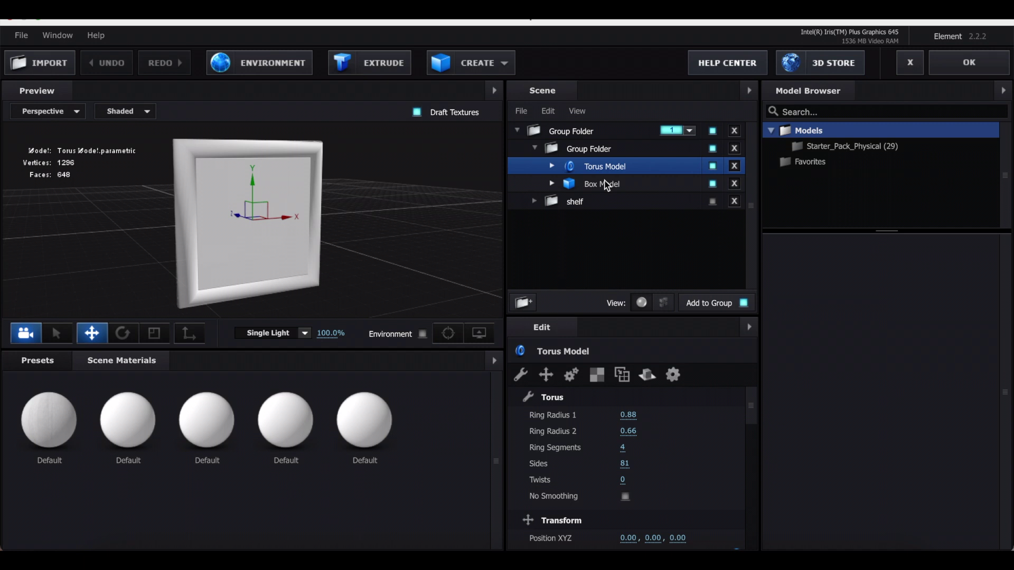
pyautogui.click(605, 184)
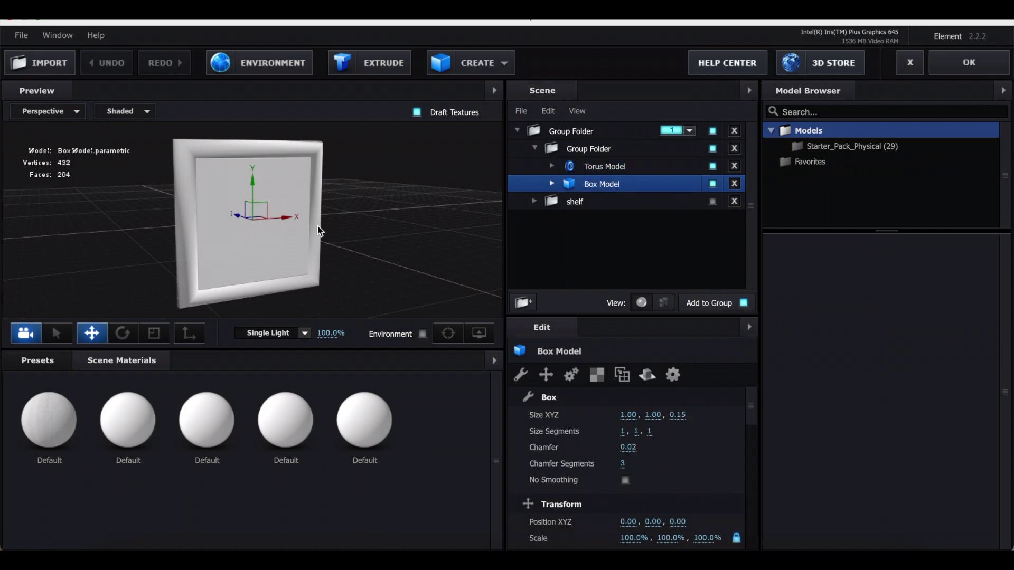
pyautogui.click(551, 184)
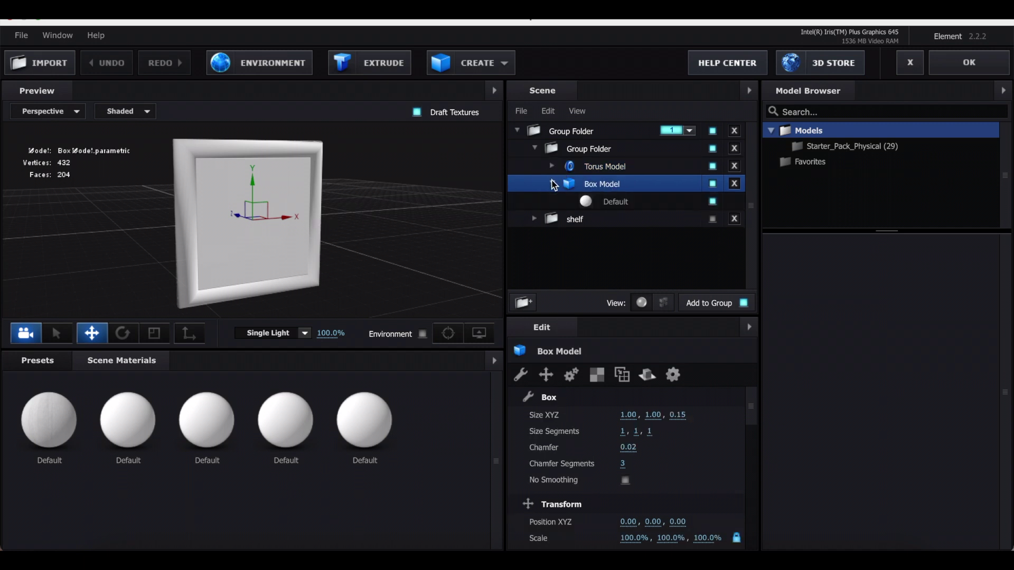
pyautogui.click(617, 199)
pyautogui.click(618, 456)
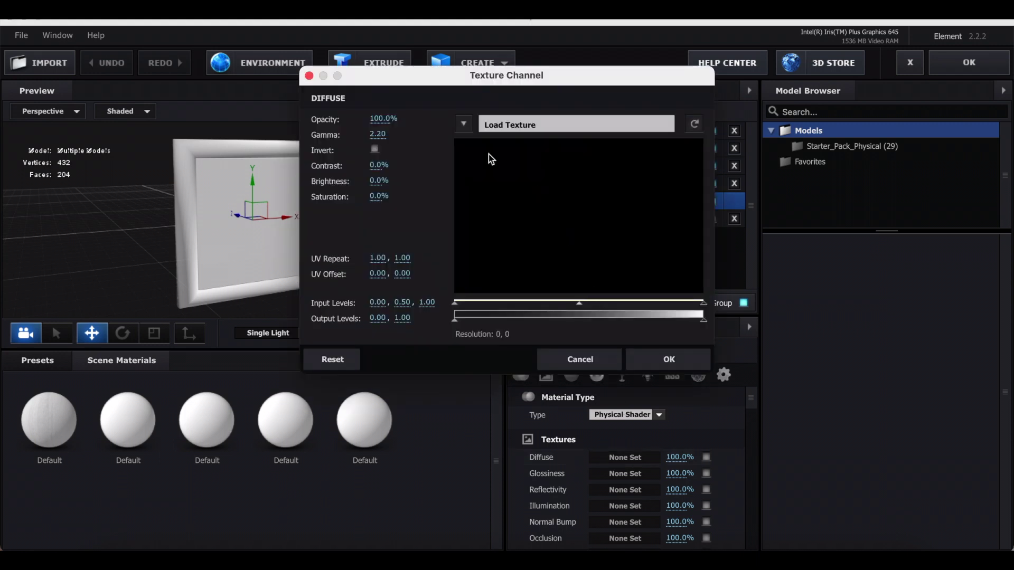
pyautogui.click(467, 126)
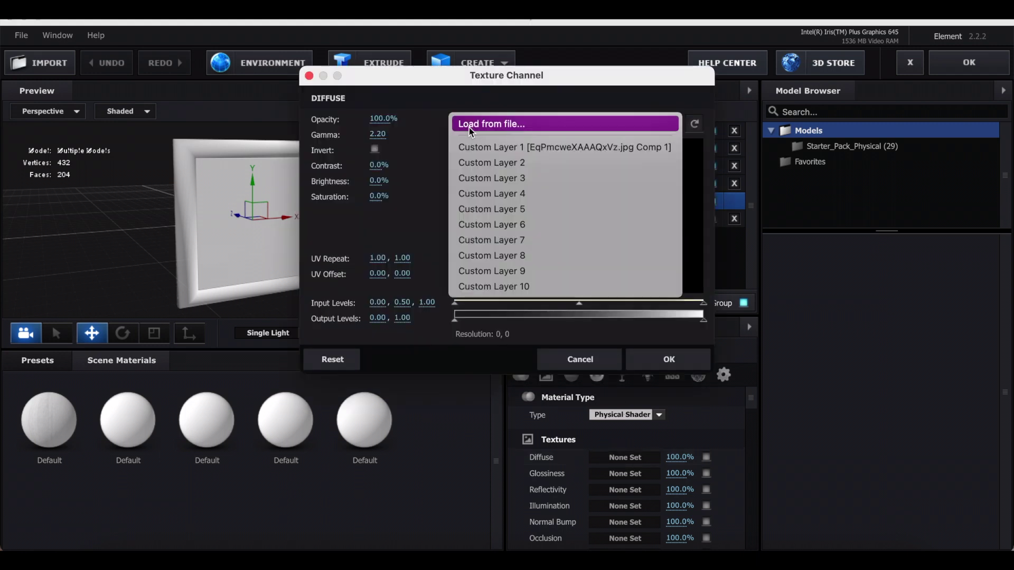
pyautogui.click(493, 149)
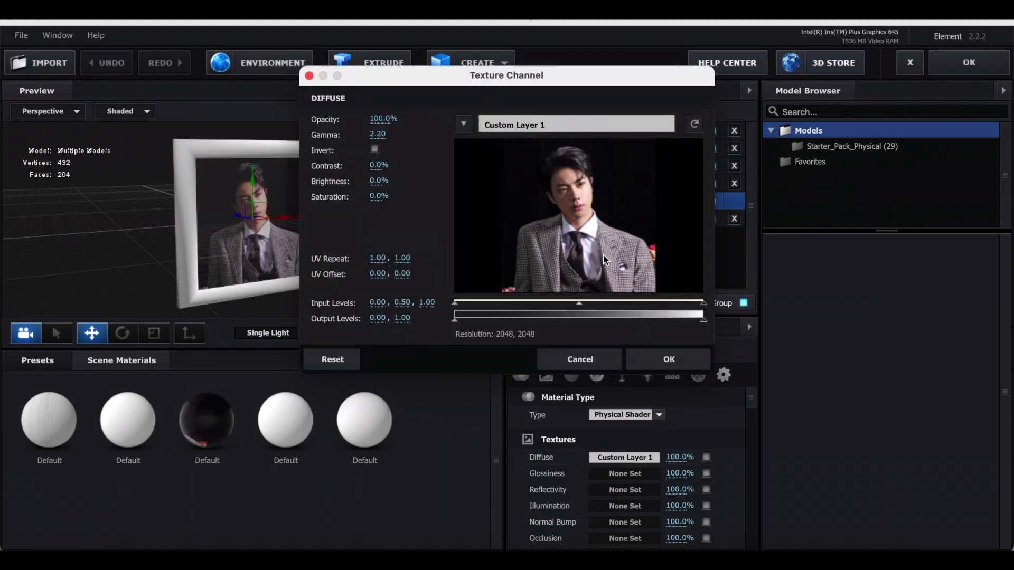
pyautogui.click(664, 356)
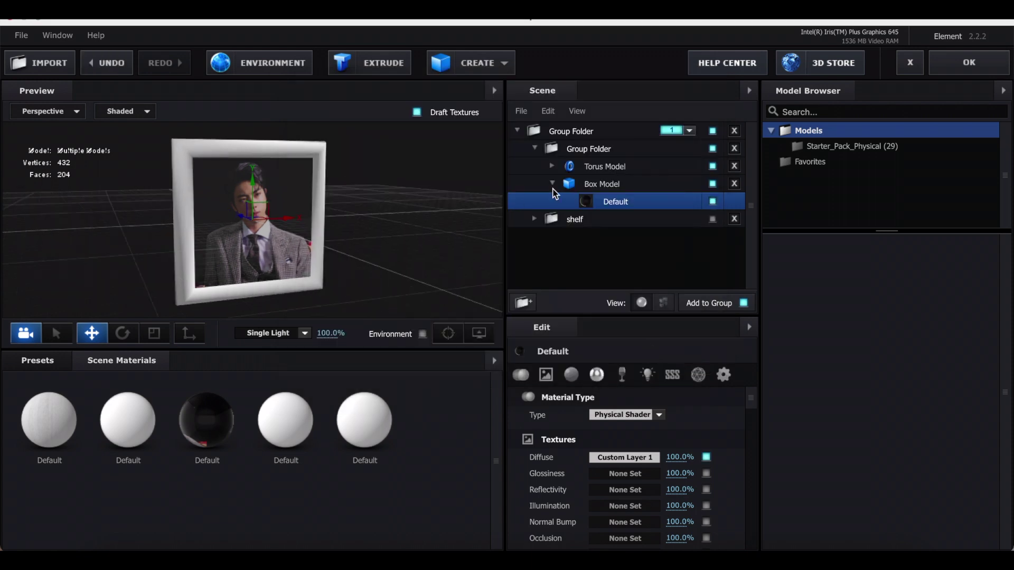
# Step: Select the box model and use UV as its texture mapping
pyautogui.click(607, 186)
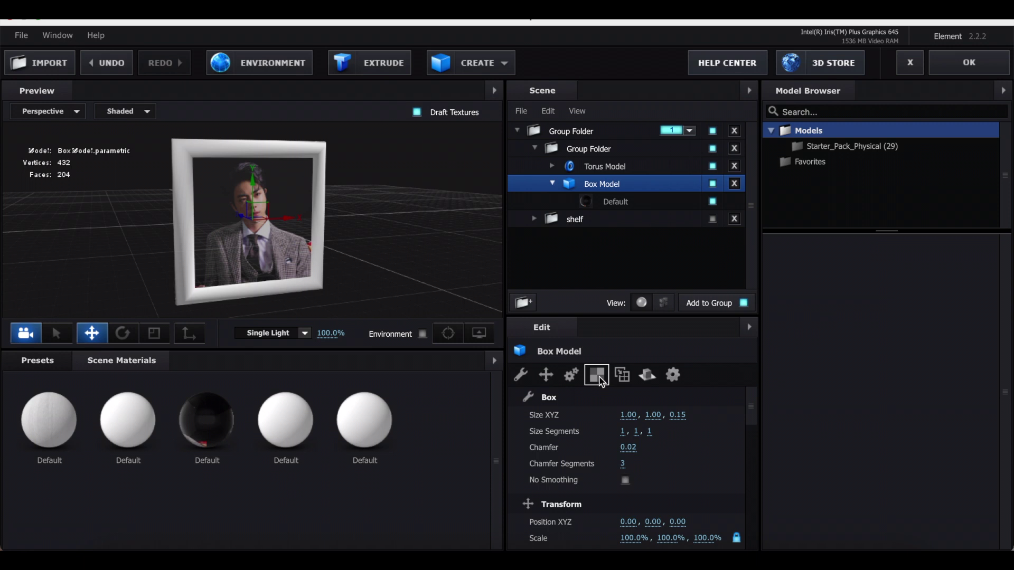
pyautogui.click(597, 375)
pyautogui.click(655, 415)
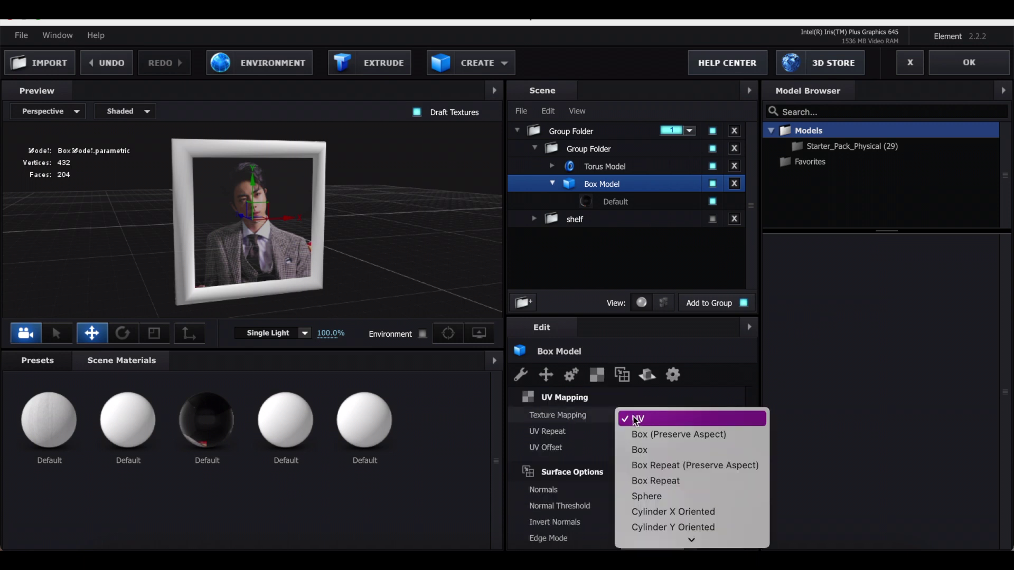
pyautogui.click(671, 418)
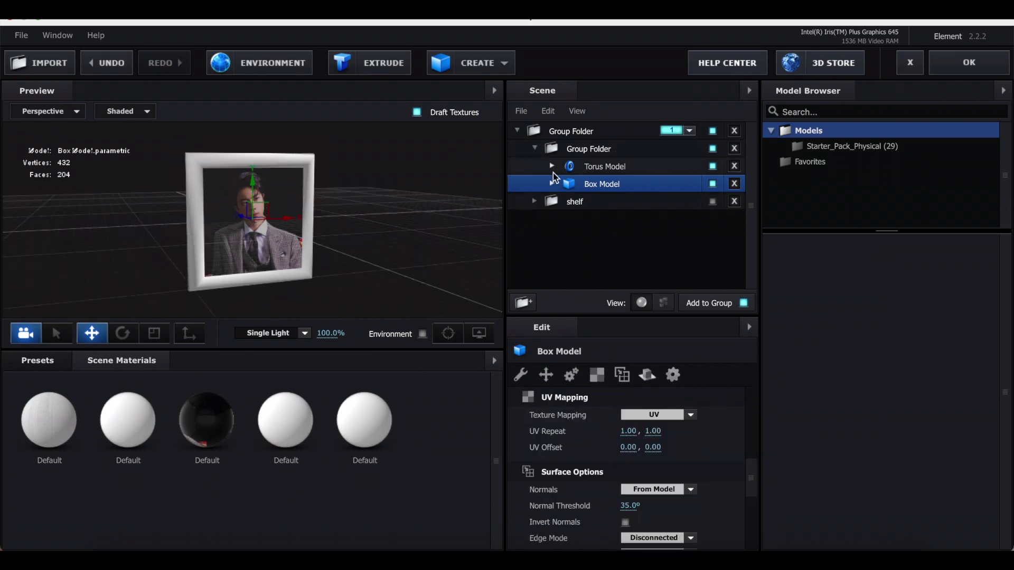
# Step: Set the torus material's diffuse color to black and lower its glossiness
pyautogui.click(551, 167)
pyautogui.click(626, 184)
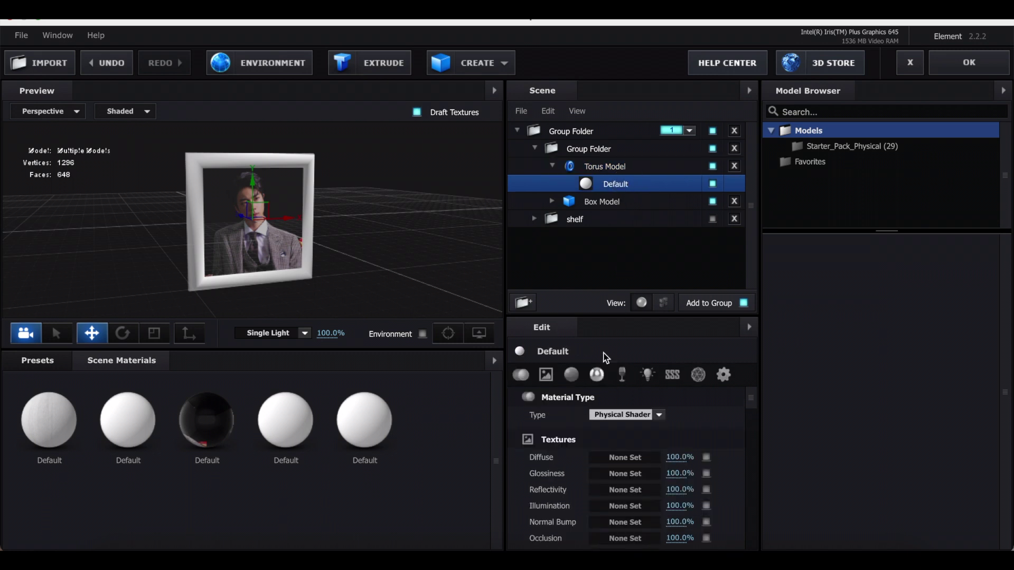
pyautogui.scroll(-3, 576, 398)
pyautogui.click(630, 415)
pyautogui.moveTo(478, 220); pyautogui.dragTo(315, 337)
pyautogui.click(611, 284)
pyautogui.moveTo(637, 463); pyautogui.dragTo(604, 468)
# Step: Duplicate the photo box model and give the duplicate its own material using Duplicate and Replace
pyautogui.click(601, 201)
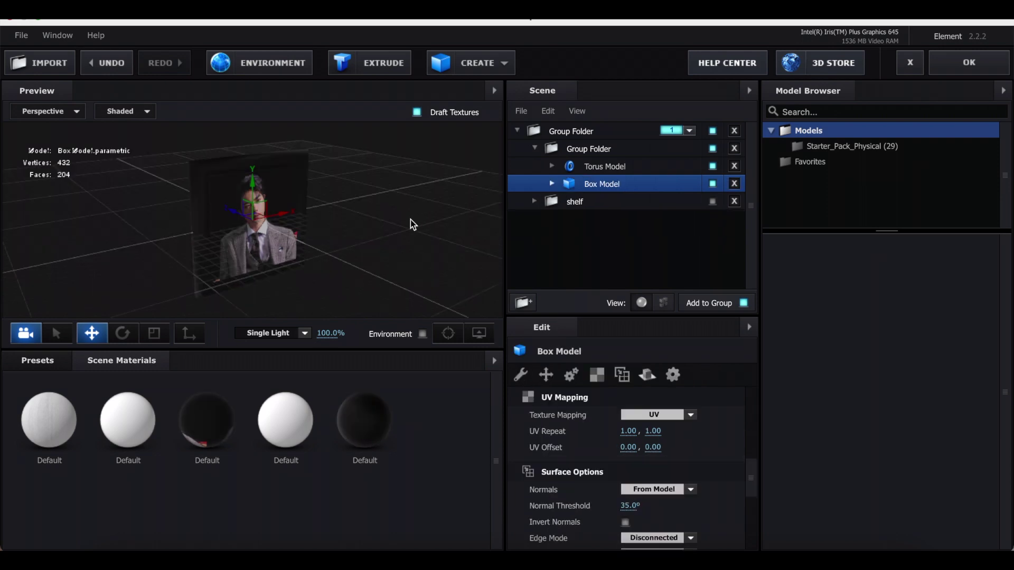
pyautogui.moveTo(410, 220); pyautogui.dragTo(517, 204)
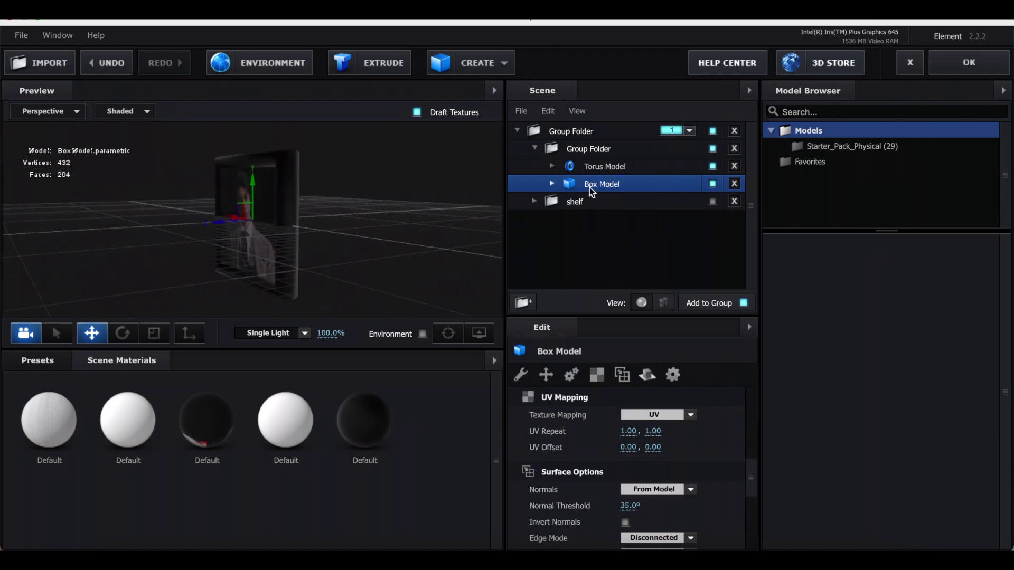
pyautogui.hotkey('ctrl', 'd')
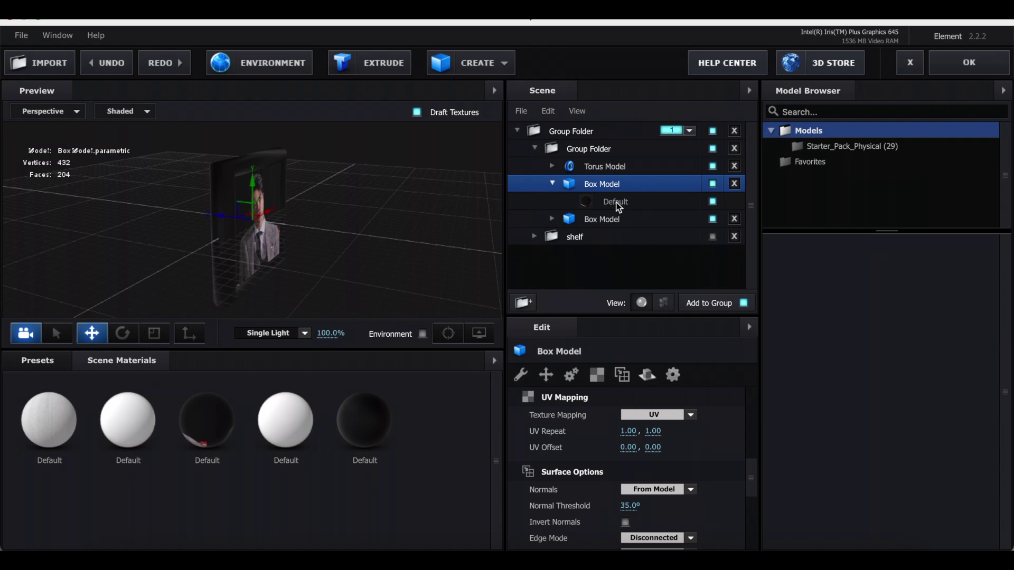
pyautogui.rightClick(615, 201)
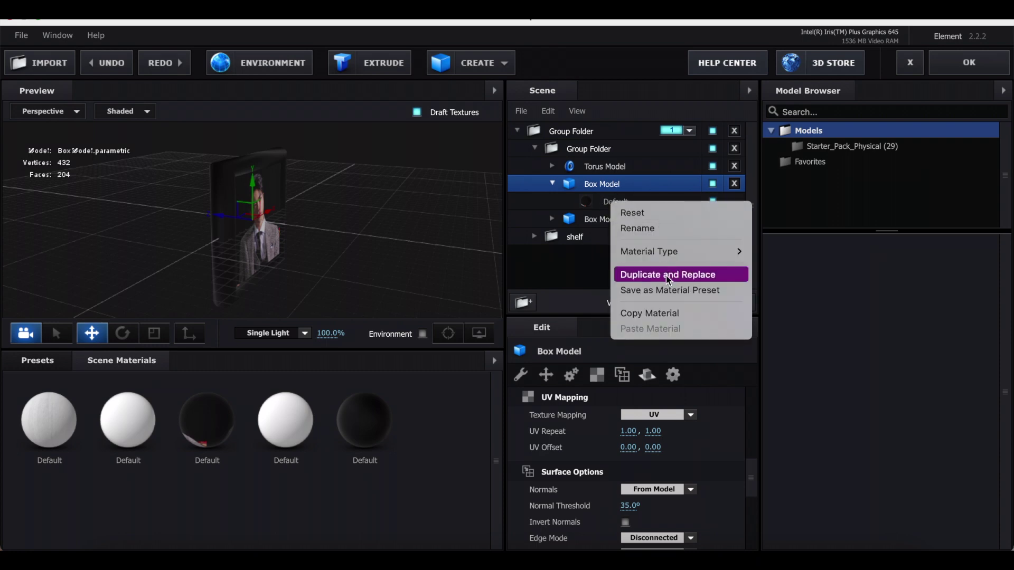
pyautogui.click(667, 279)
# Step: Reset the duplicated box's material and set its diffuse color to black
pyautogui.rightClick(602, 202)
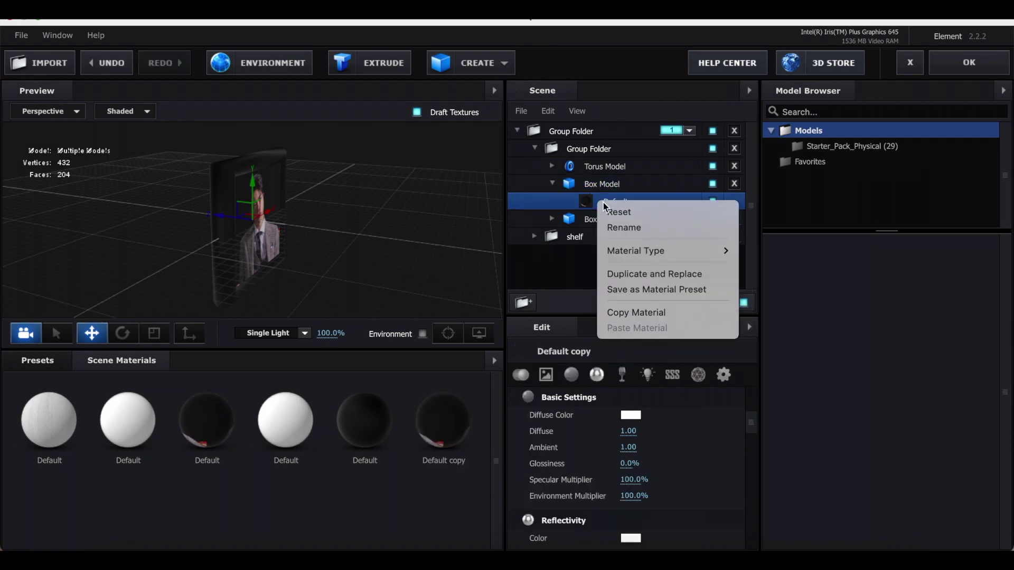
pyautogui.click(642, 213)
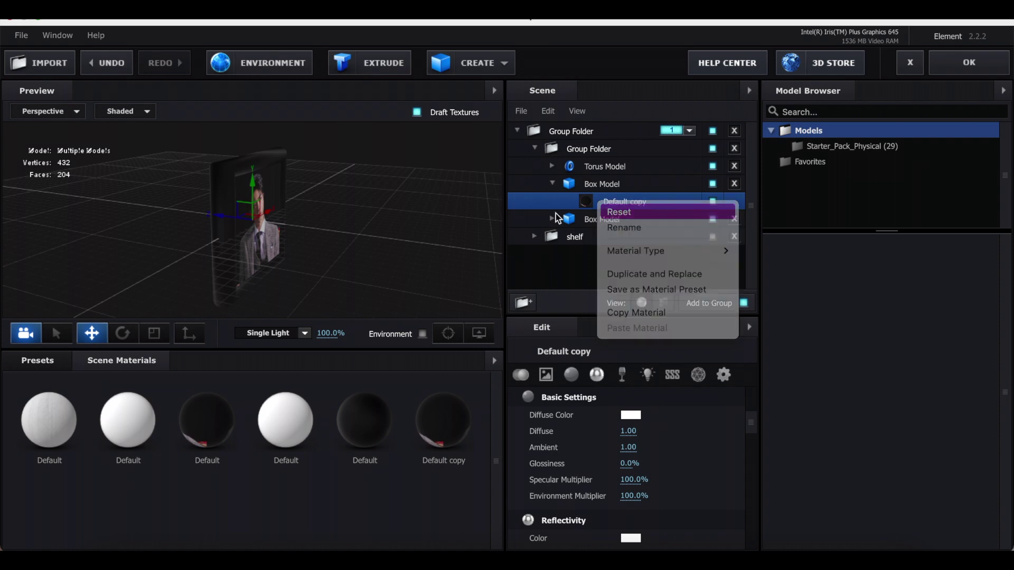
pyautogui.click(634, 415)
pyautogui.moveTo(407, 233); pyautogui.dragTo(328, 360)
pyautogui.click(610, 285)
pyautogui.moveTo(385, 282); pyautogui.dragTo(215, 224)
pyautogui.moveTo(353, 217)
pyautogui.mouseDown()
pyautogui.moveTo(237, 216)
pyautogui.moveTo(333, 219)
pyautogui.mouseUp()
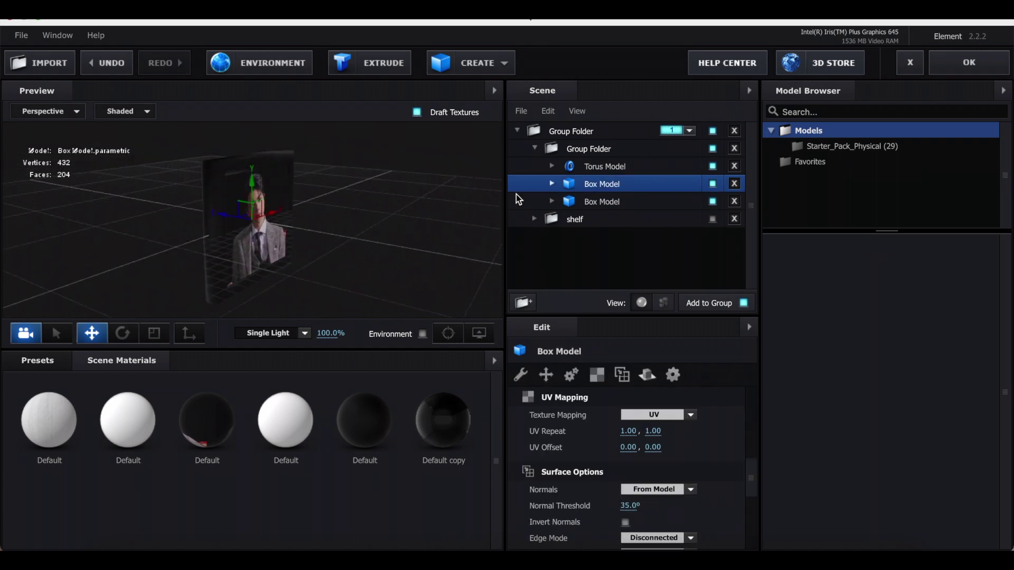
# Step: Duplicate the black box, move it behind the frame to Z 0.29, and size it 0.40 × 0.70 × 0.10
pyautogui.press('super+d')
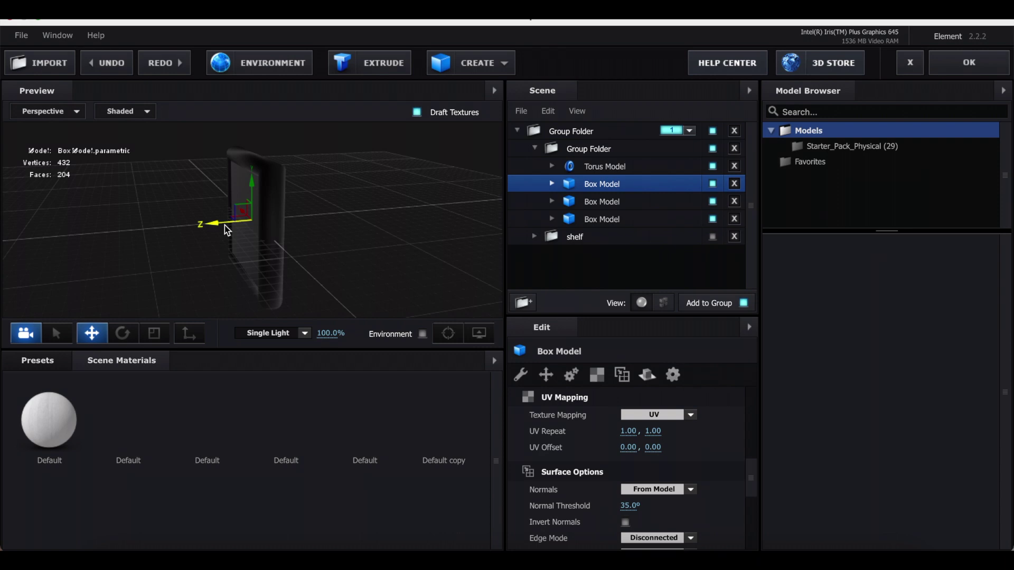
pyautogui.moveTo(225, 225); pyautogui.dragTo(195, 236)
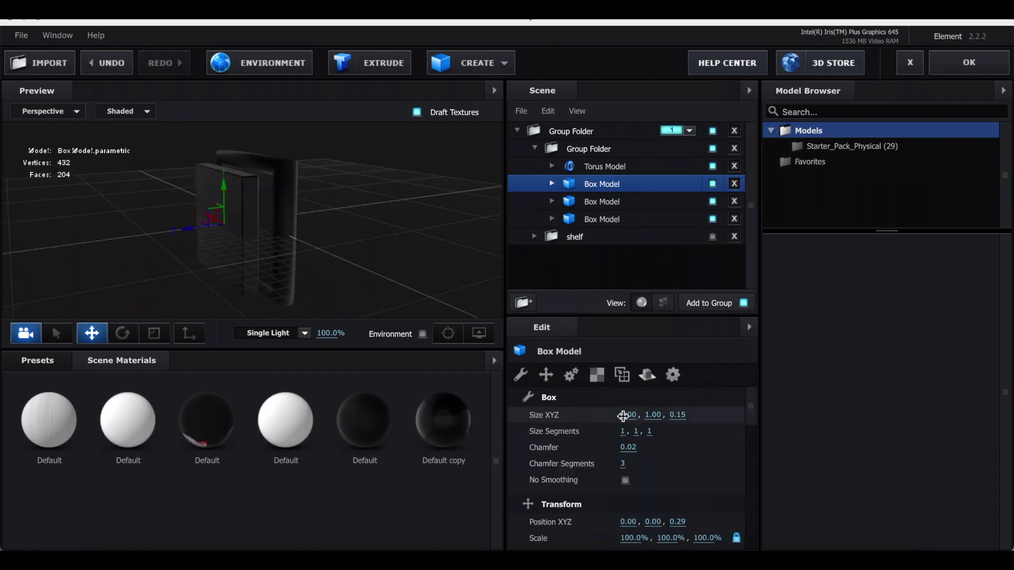
pyautogui.moveTo(625, 416); pyautogui.dragTo(581, 411)
pyautogui.moveTo(655, 415)
pyautogui.mouseDown()
pyautogui.moveTo(631, 417)
pyautogui.moveTo(645, 416)
pyautogui.mouseUp()
pyautogui.click(678, 417)
pyautogui.write('0.1')
pyautogui.press('Return')
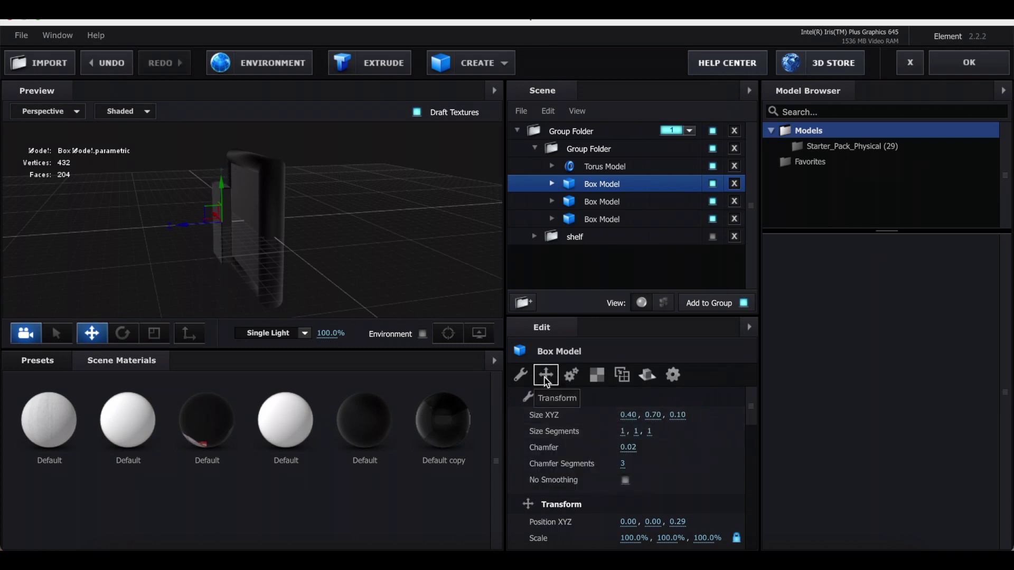
# Step: Tilt the small black box about its X axis and position it against the frame's back as a stand
pyautogui.click(546, 376)
pyautogui.moveTo(627, 463); pyautogui.dragTo(610, 464)
pyautogui.moveTo(611, 465); pyautogui.dragTo(612, 465)
pyautogui.moveTo(220, 209); pyautogui.dragTo(200, 264)
pyautogui.moveTo(280, 268); pyautogui.dragTo(453, 363)
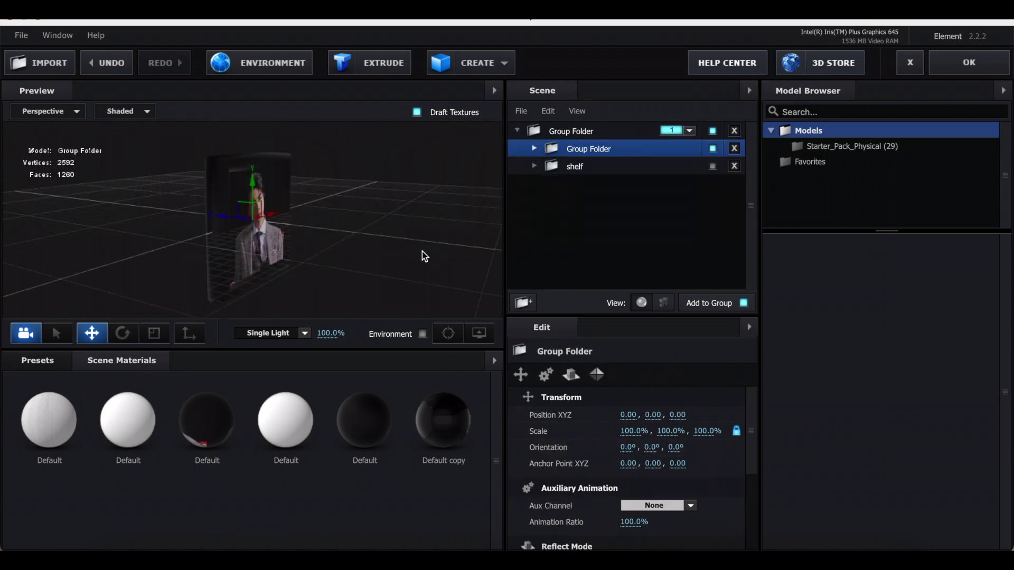
# Step: Rename the group folder holding the frame models as "picture frame"
pyautogui.moveTo(393, 246)
pyautogui.mouseDown()
pyautogui.moveTo(453, 253)
pyautogui.moveTo(402, 244)
pyautogui.mouseUp()
pyautogui.rightClick(574, 150)
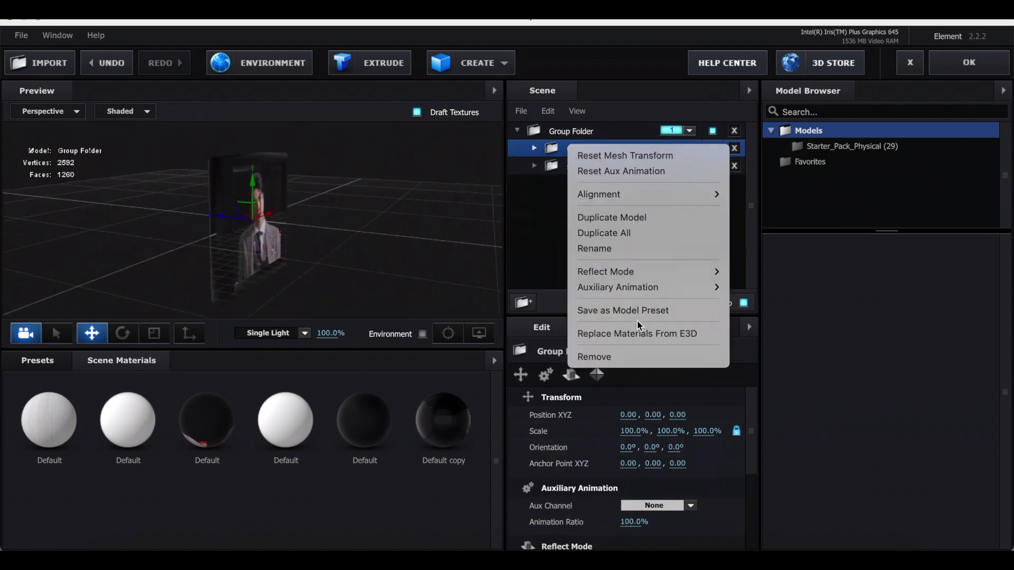
pyautogui.click(656, 246)
pyautogui.write('picture frame')
pyautogui.press('Return')
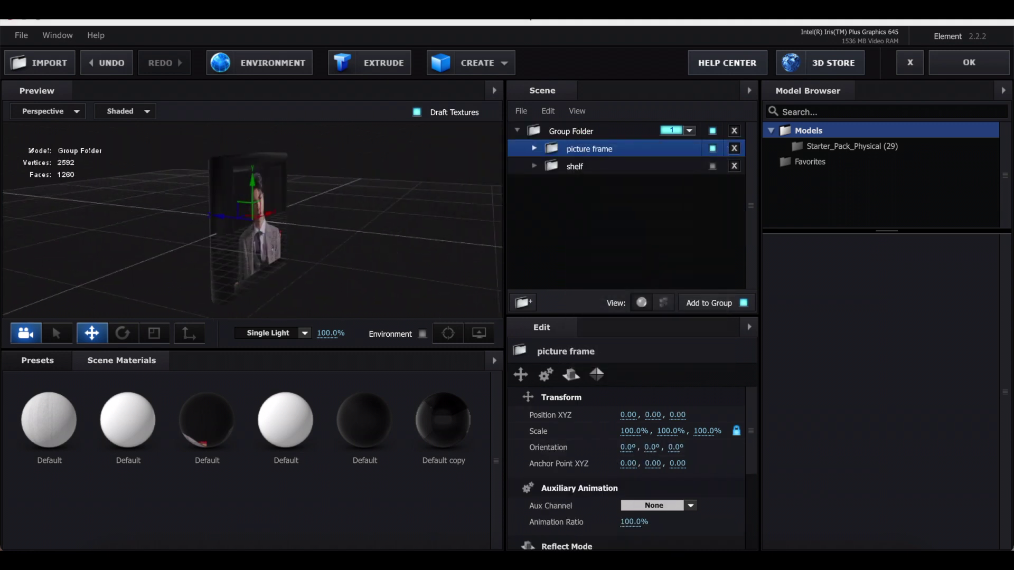
# Step: Show the shelf, scale the picture frame to 64%, turn it -28.5° about Y, and place it on a shelf at 0.64, 0.46, -0.11
pyautogui.click(712, 167)
pyautogui.moveTo(633, 430); pyautogui.dragTo(613, 437)
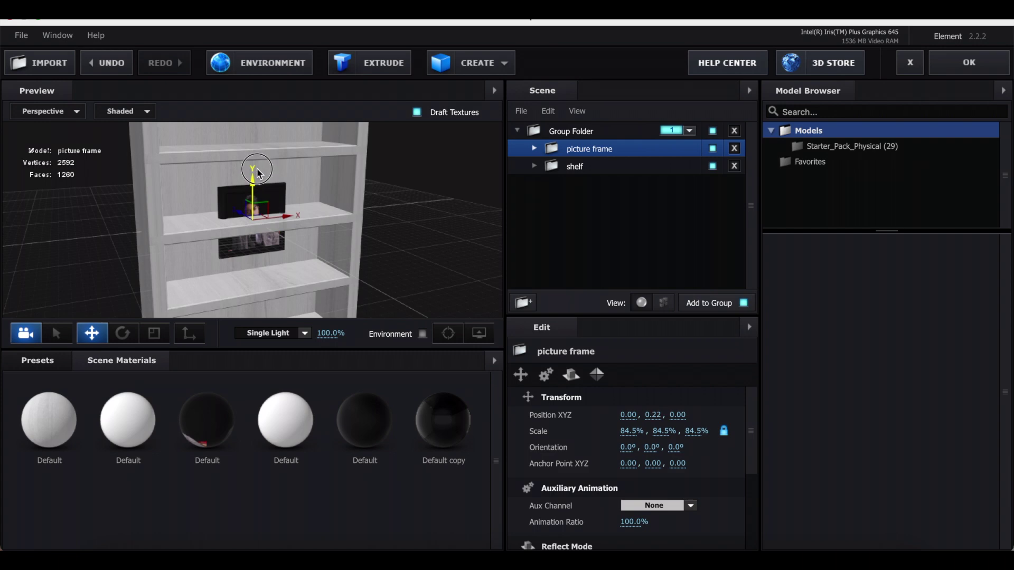
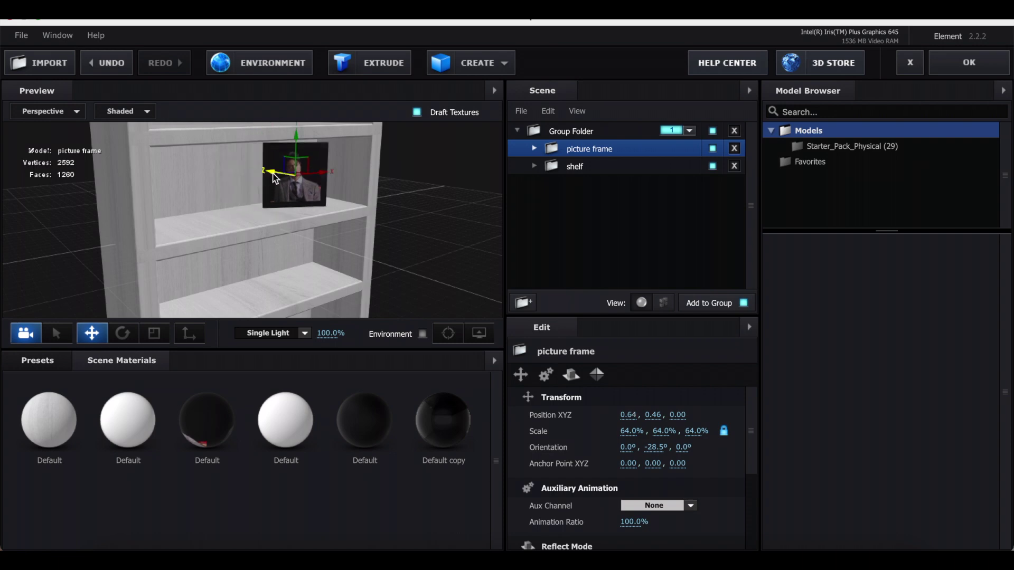
pyautogui.moveTo(338, 196); pyautogui.dragTo(406, 212)
pyautogui.scroll(-3, 375, 197)
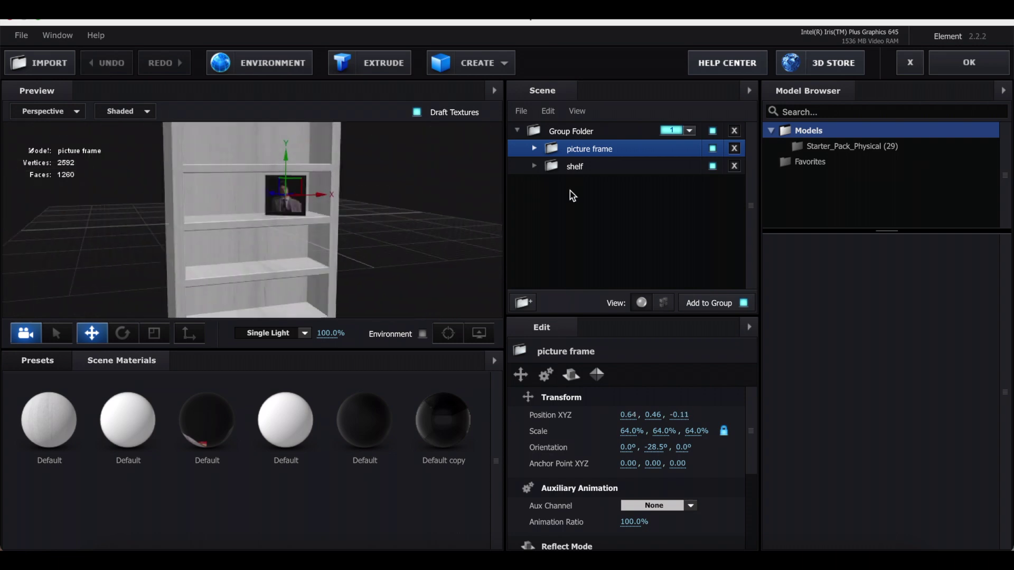
# Step: Hide the picture frame and shelf folders, and add a new group folder inside the main group
pyautogui.click(714, 151)
pyautogui.click(712, 165)
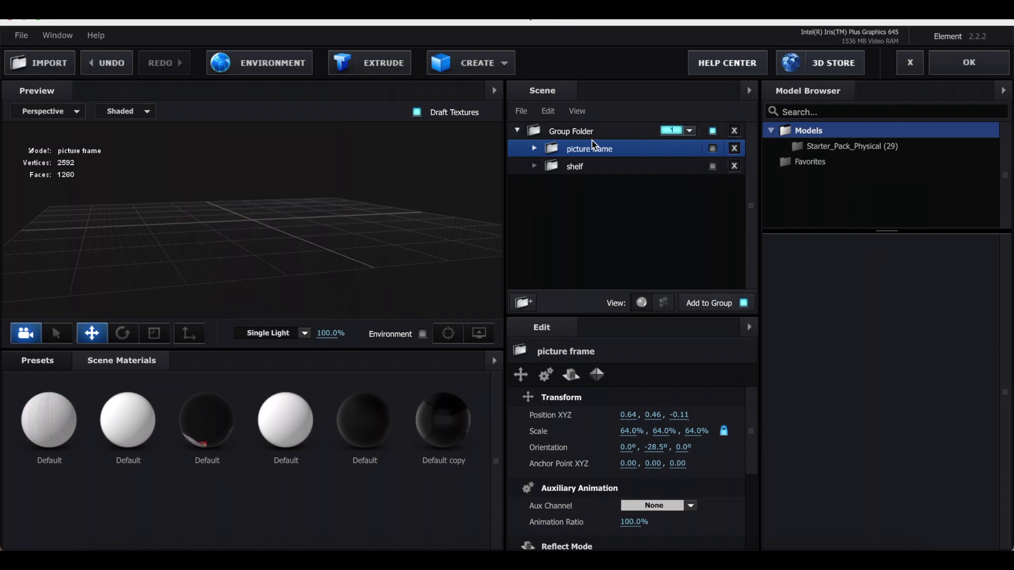
pyautogui.click(611, 133)
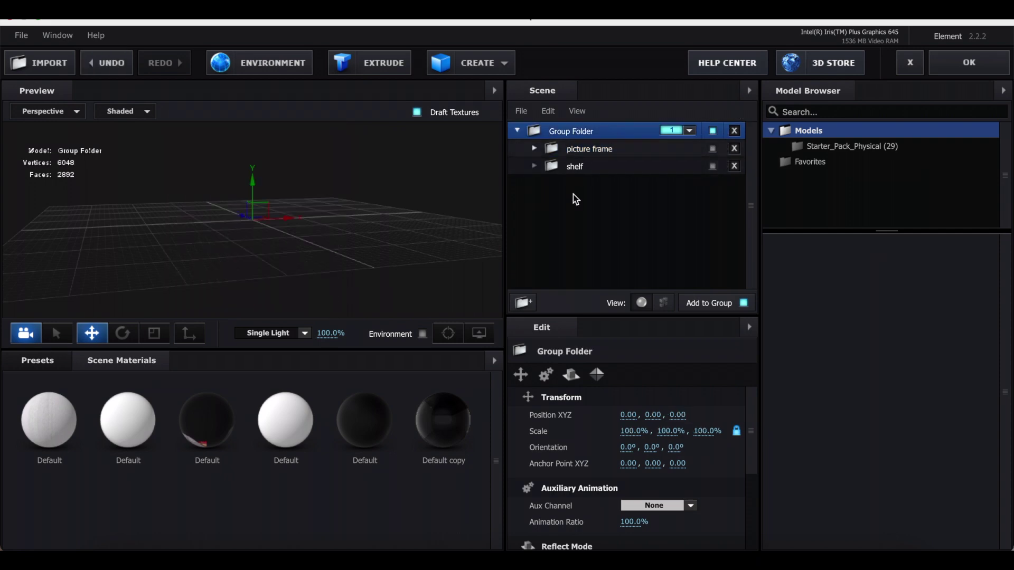
pyautogui.click(534, 304)
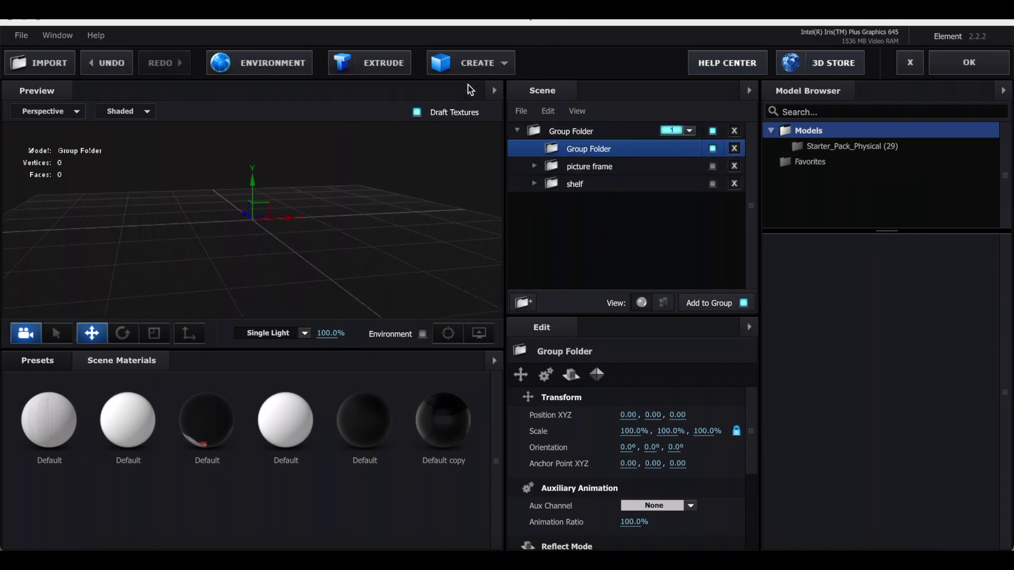
# Step: Create a box model in the new folder and set its size to 1.00 × 1.50 × 0.10
pyautogui.click(470, 63)
pyautogui.click(446, 96)
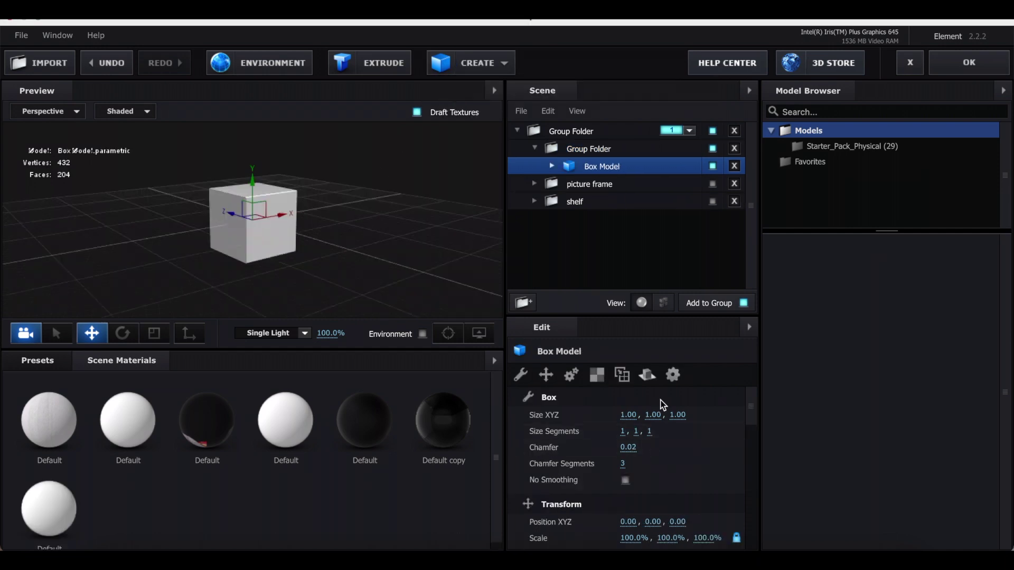
pyautogui.moveTo(677, 416); pyautogui.dragTo(633, 414)
pyautogui.click(682, 416)
pyautogui.write('0.1')
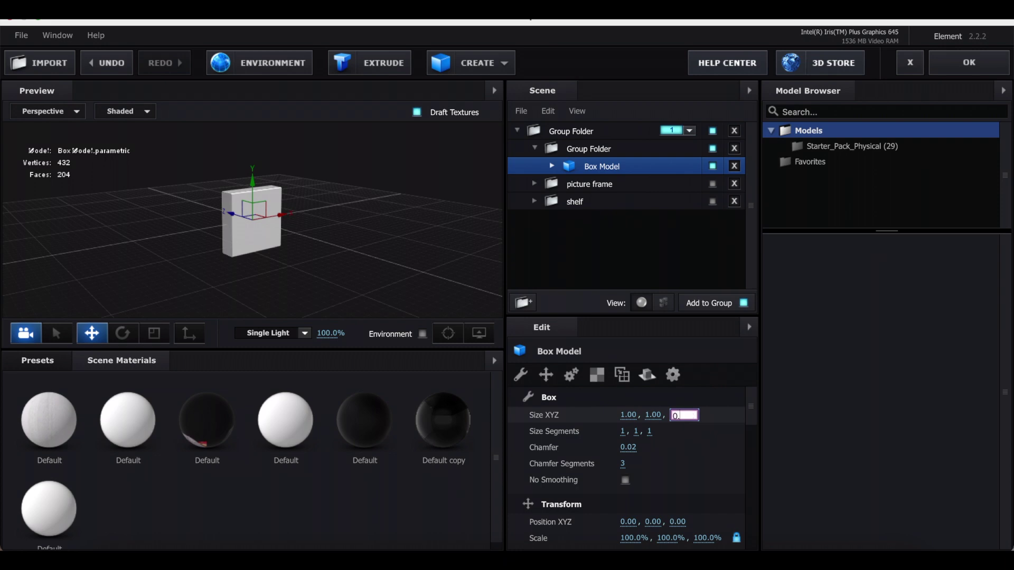
pyautogui.press('Return')
pyautogui.click(655, 415)
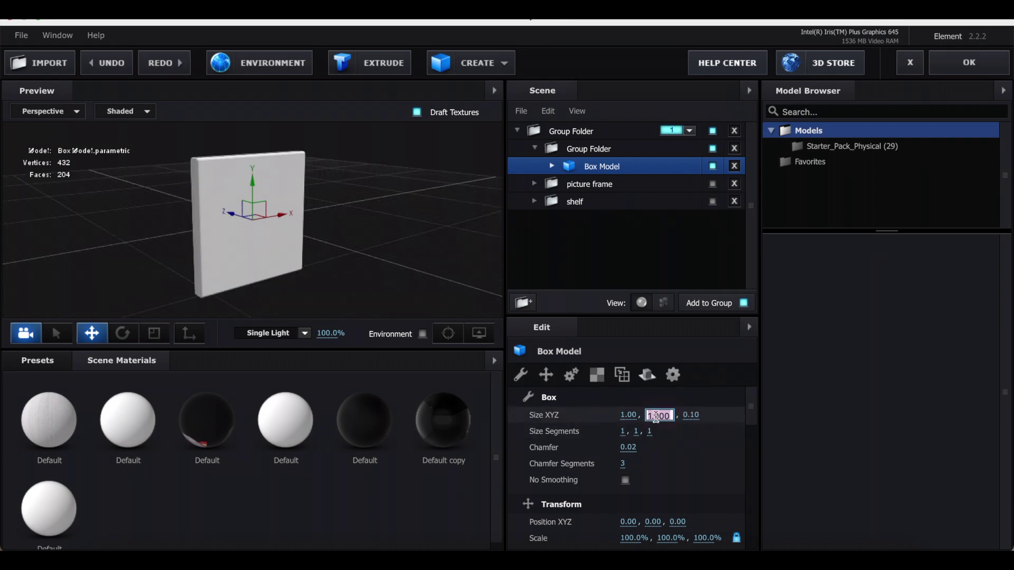
pyautogui.write('1.5')
pyautogui.press('Return')
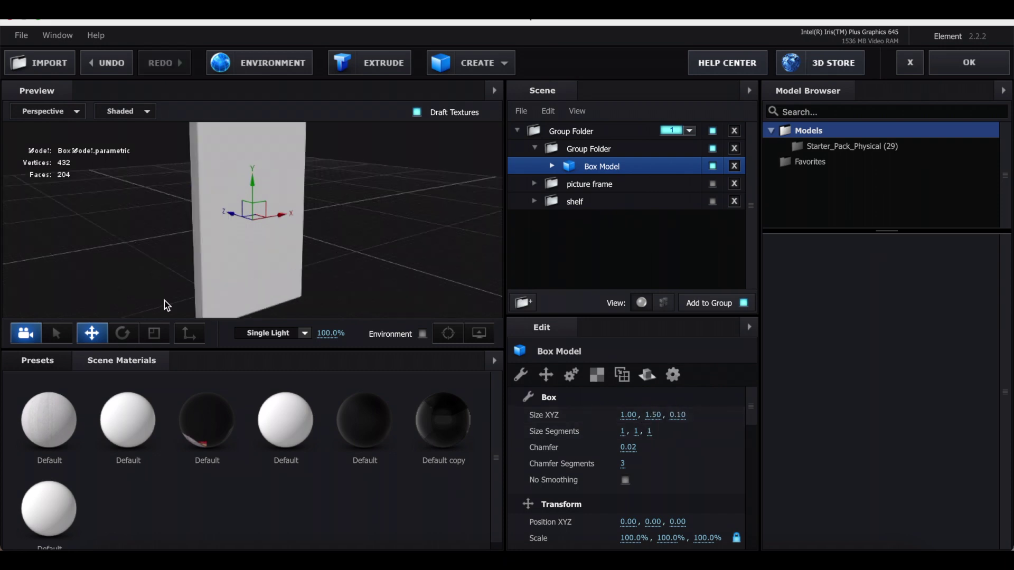
pyautogui.moveTo(303, 237); pyautogui.dragTo(307, 244)
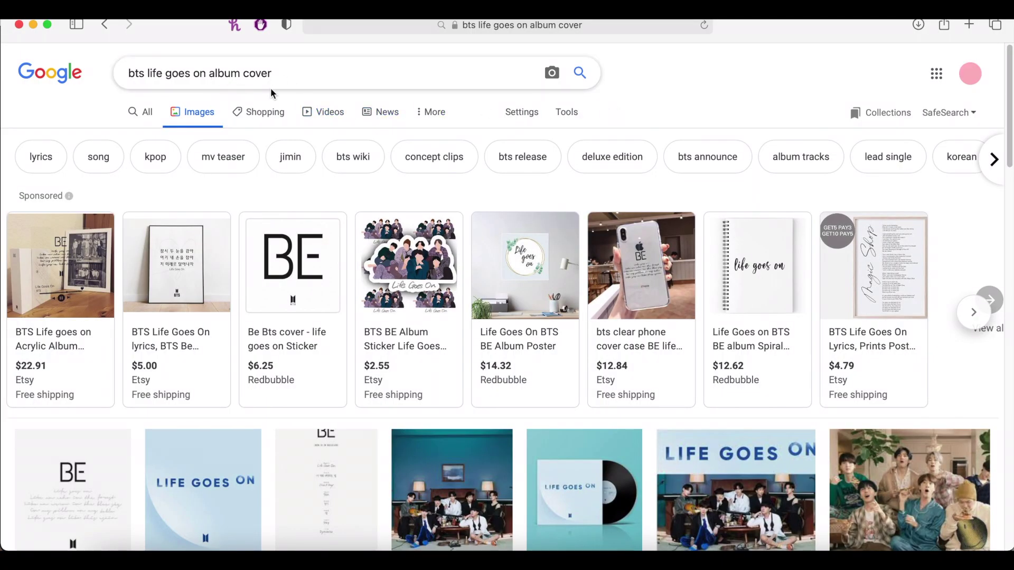
# Step: Switch to the browser and save the white BE album cover with handwritten lyrics from the image results
pyautogui.scroll(-5, 276, 312)
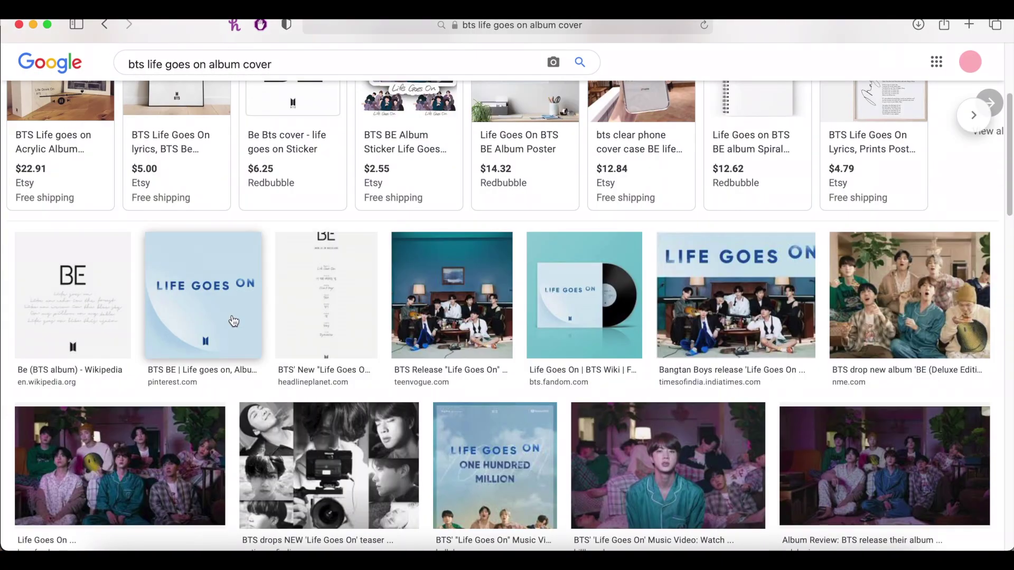
pyautogui.click(376, 313)
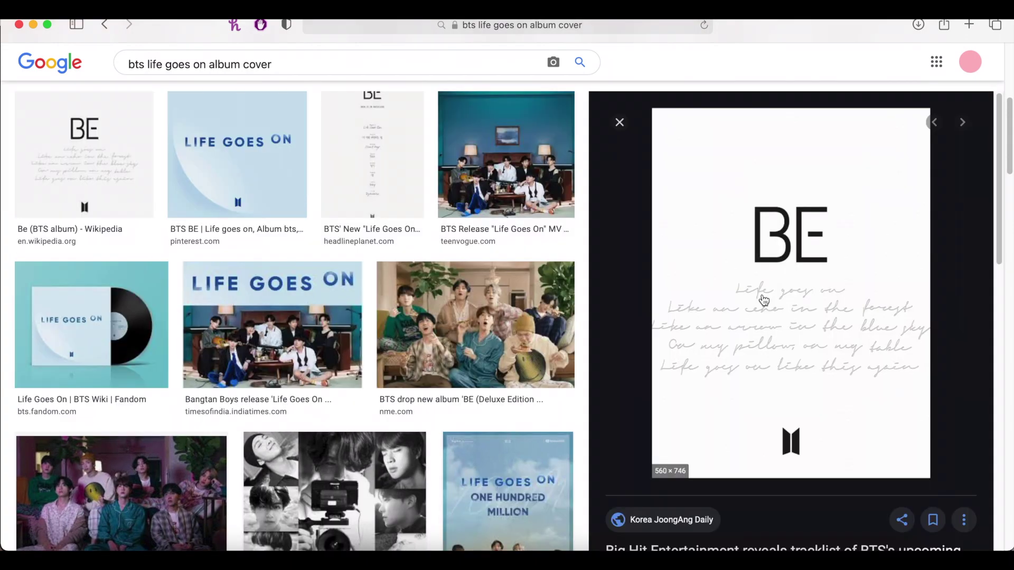
pyautogui.rightClick(761, 299)
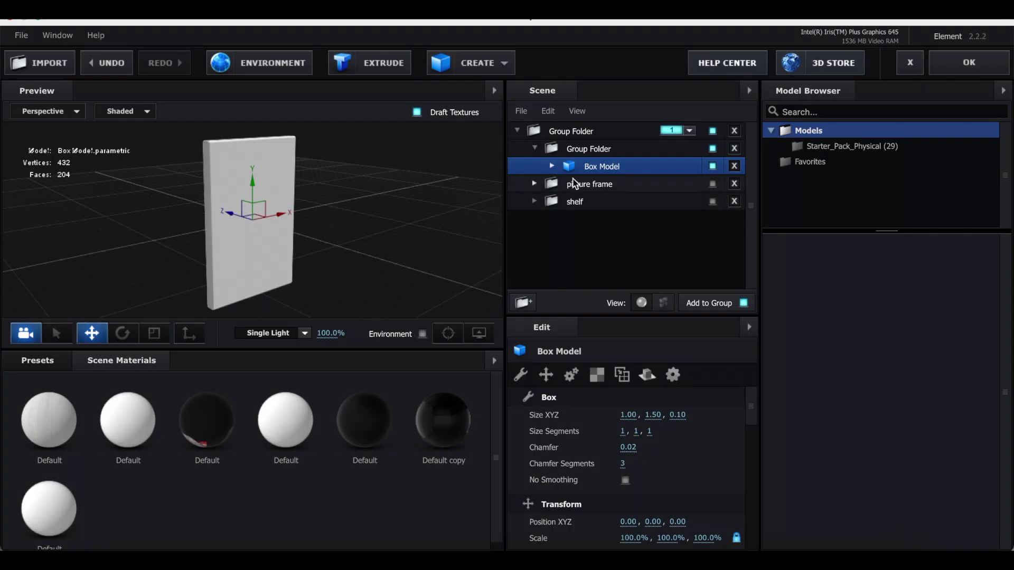
# Step: Load the saved BE album cover image as the diffuse texture of the box's material
pyautogui.click(551, 166)
pyautogui.click(603, 185)
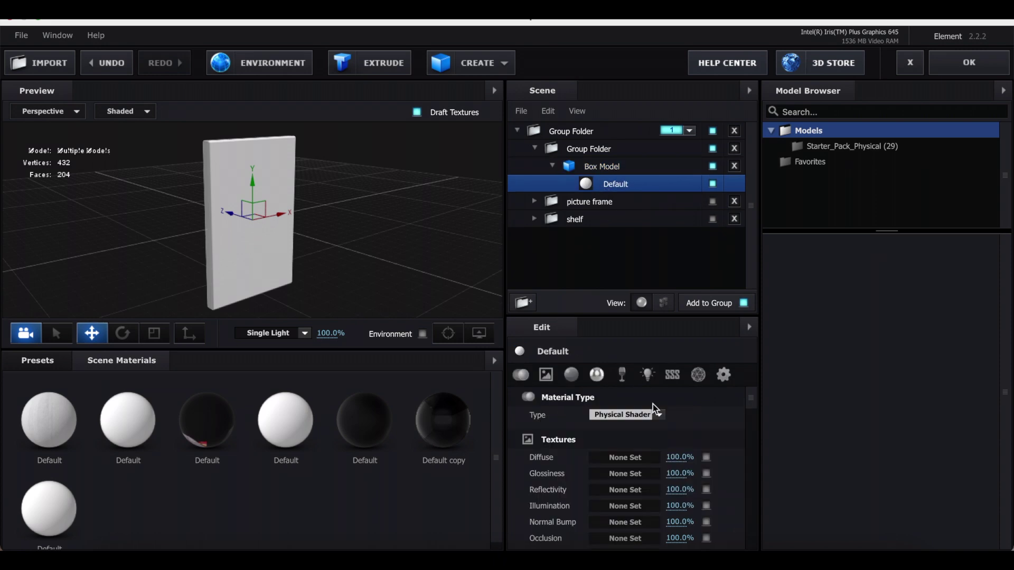
pyautogui.click(624, 457)
pyautogui.click(546, 132)
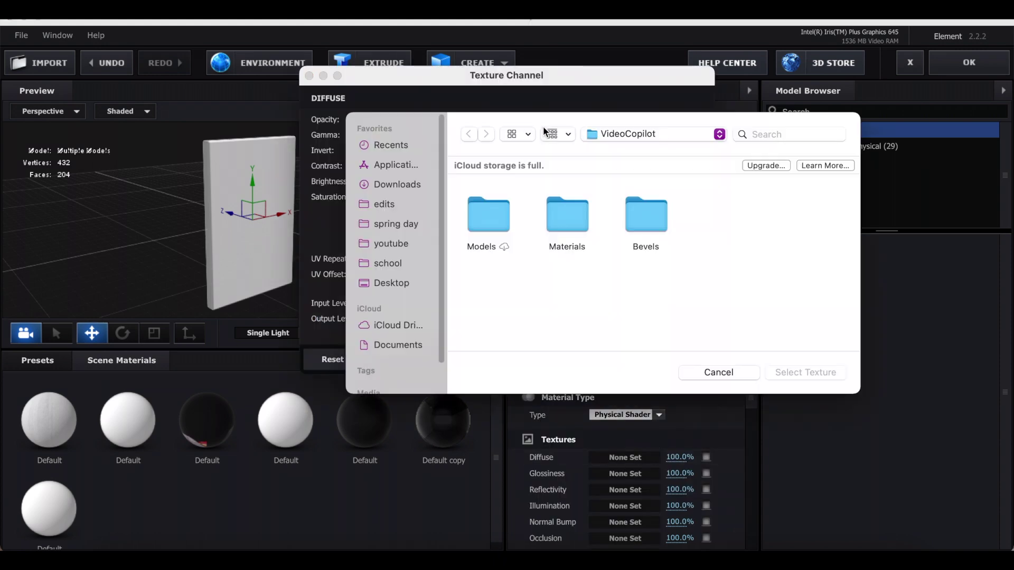
pyautogui.click(446, 156)
pyautogui.doubleClick(505, 211)
pyautogui.click(668, 359)
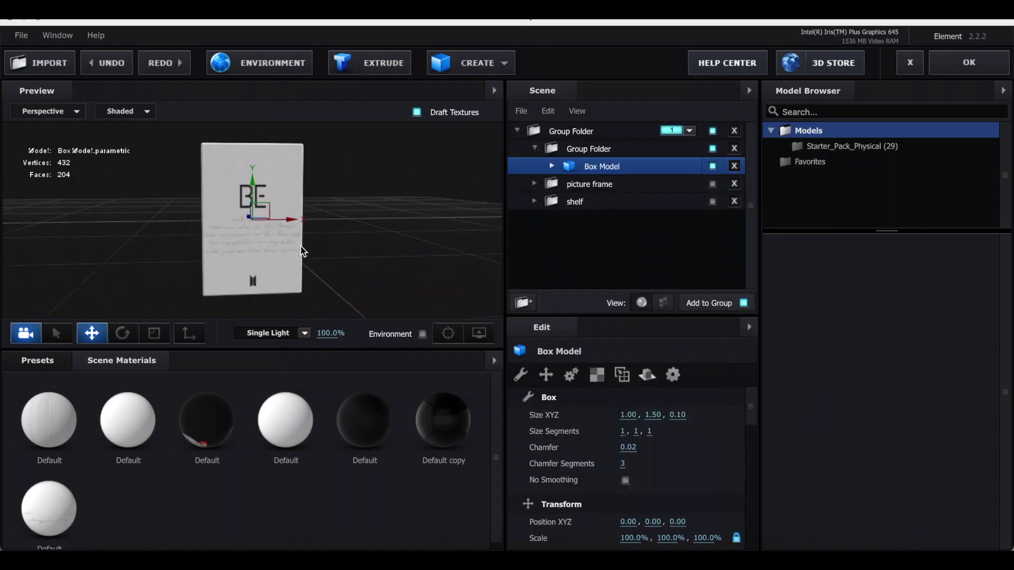
# Step: Duplicate the album cover box, narrow the copy's X size to 0.02, and move it to X -0.75 beside the cover
pyautogui.moveTo(302, 252); pyautogui.dragTo(406, 261)
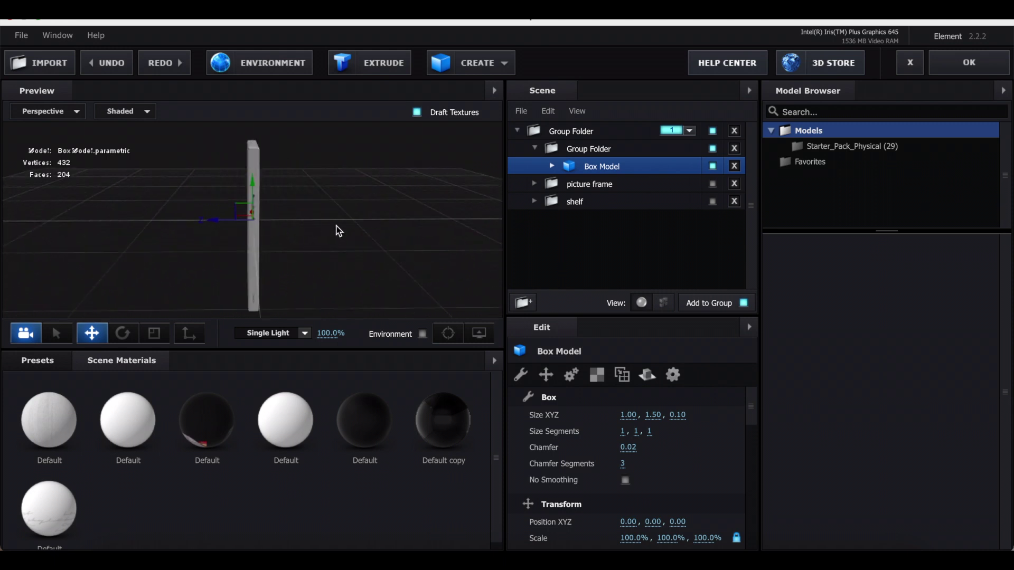
pyautogui.moveTo(339, 230); pyautogui.dragTo(316, 230)
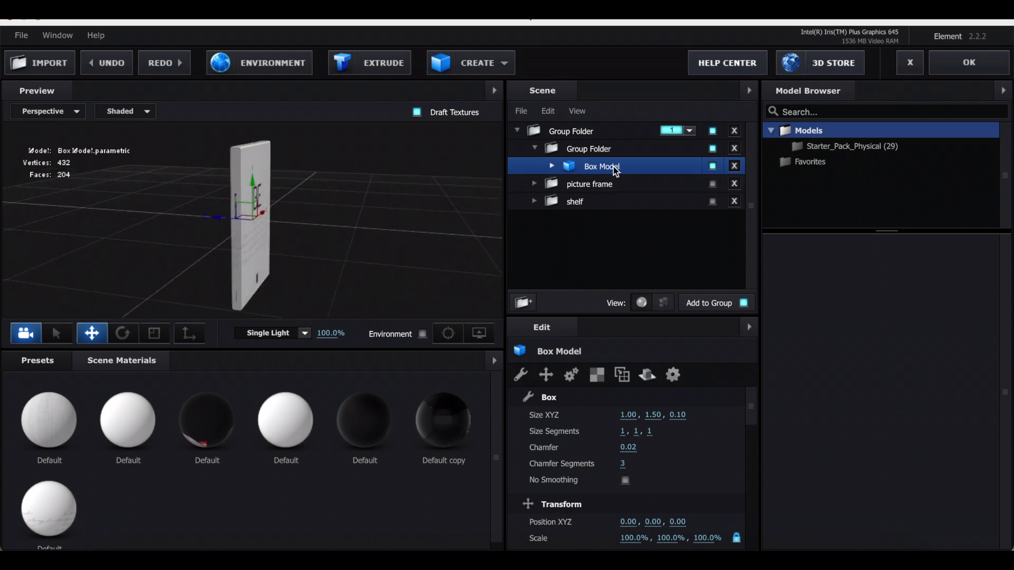
pyautogui.press('super+d')
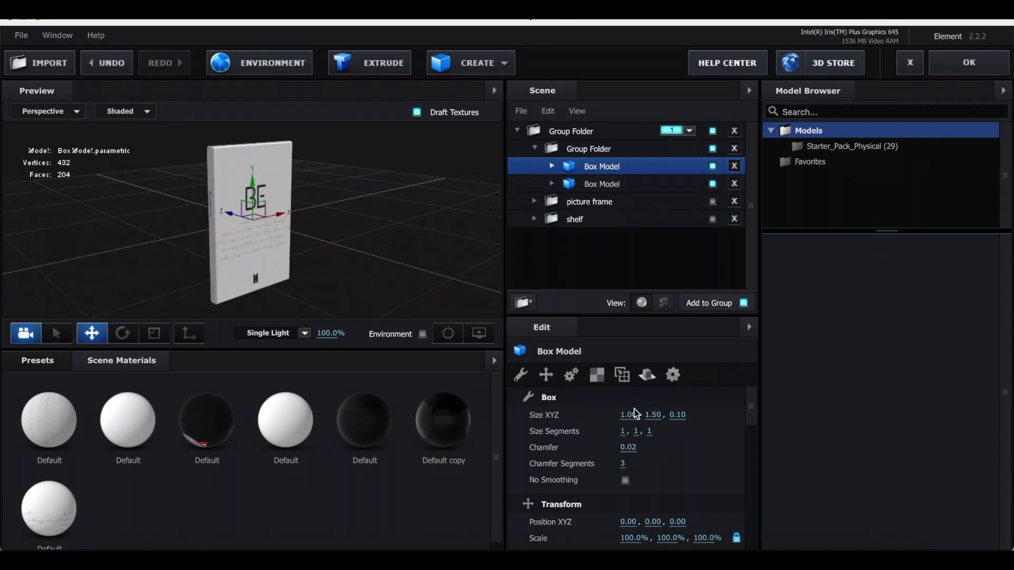
pyautogui.moveTo(628, 415); pyautogui.dragTo(596, 415)
pyautogui.moveTo(280, 218); pyautogui.dragTo(215, 227)
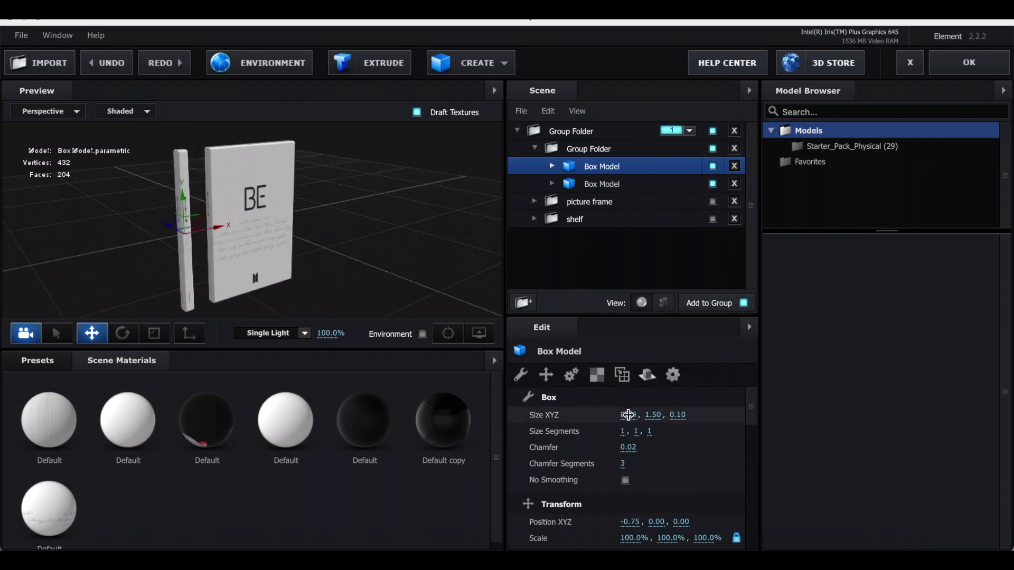
pyautogui.moveTo(628, 415); pyautogui.dragTo(615, 414)
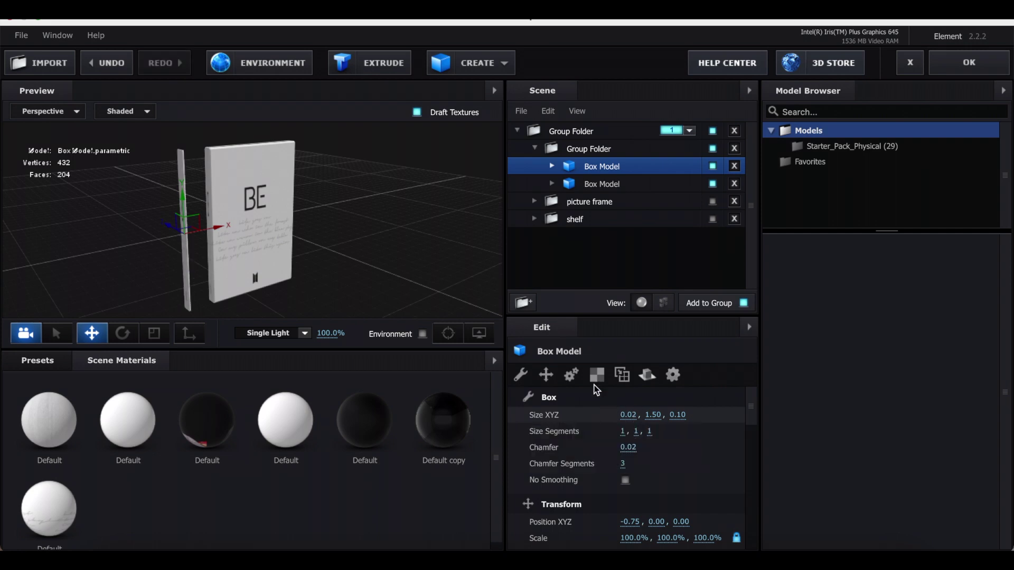
# Step: Give the thin box its own material with Duplicate and Replace, and reset that material to plain white
pyautogui.click(552, 166)
pyautogui.rightClick(595, 182)
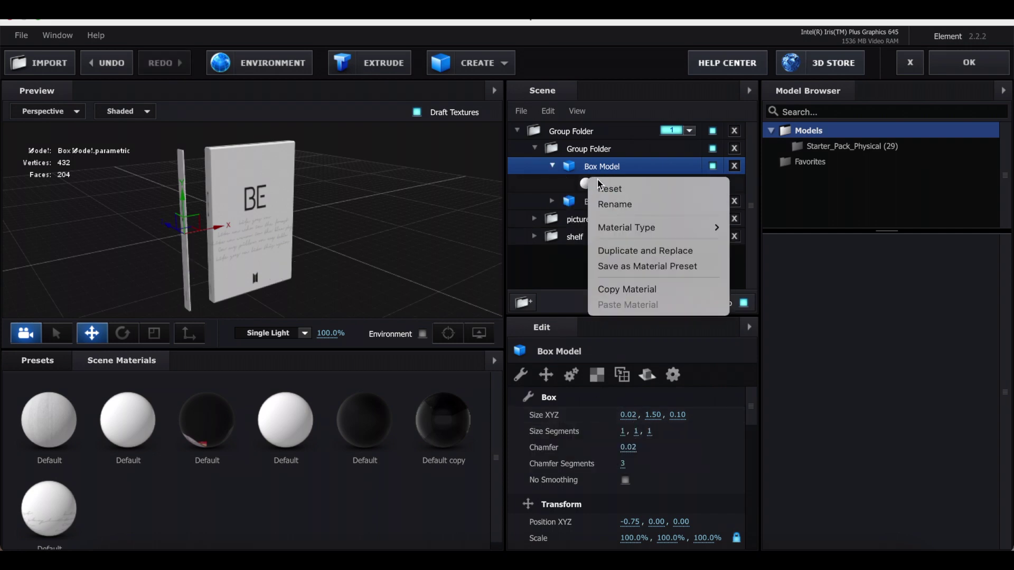
pyautogui.click(648, 250)
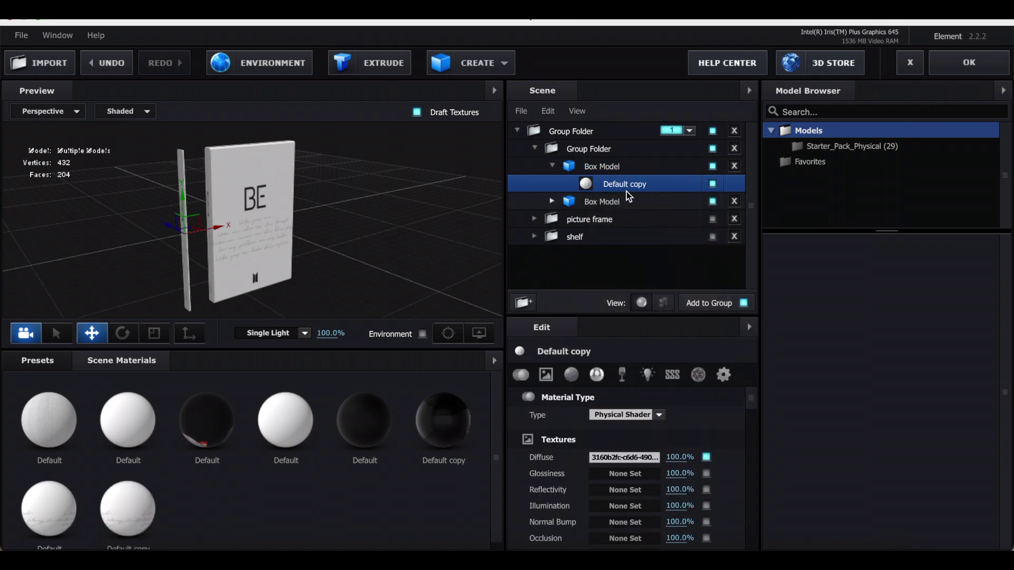
pyautogui.rightClick(640, 187)
pyautogui.click(655, 198)
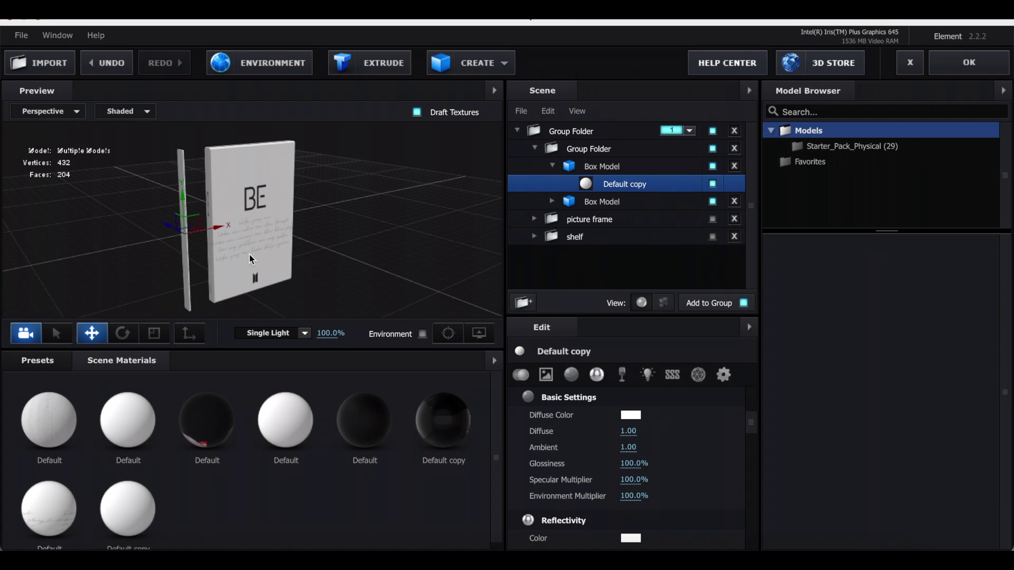
# Step: Move the thin white box along X to -0.50 so it covers the album's side edge
pyautogui.click(219, 233)
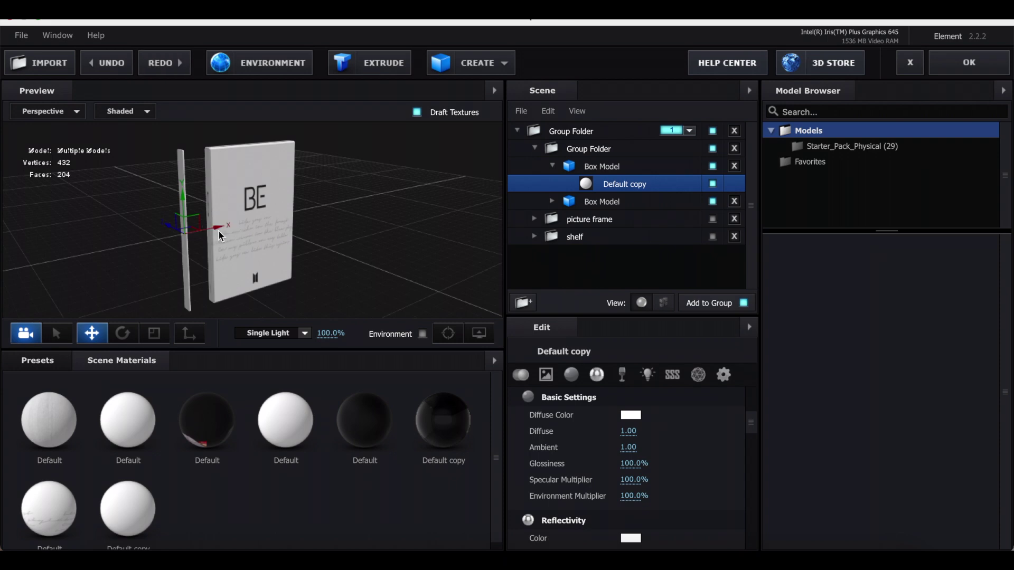
pyautogui.click(214, 229)
pyautogui.moveTo(215, 233); pyautogui.dragTo(238, 227)
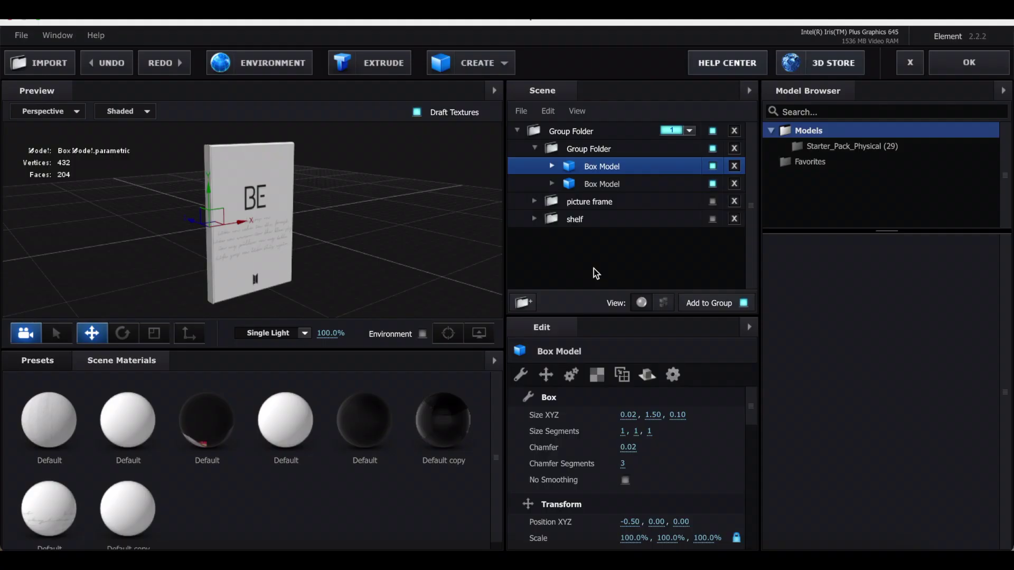
# Step: Duplicate the thin white box and move the copy to X position 0.5 to cover the album's opposite edge
pyautogui.hotkey('ctrl', 'd')
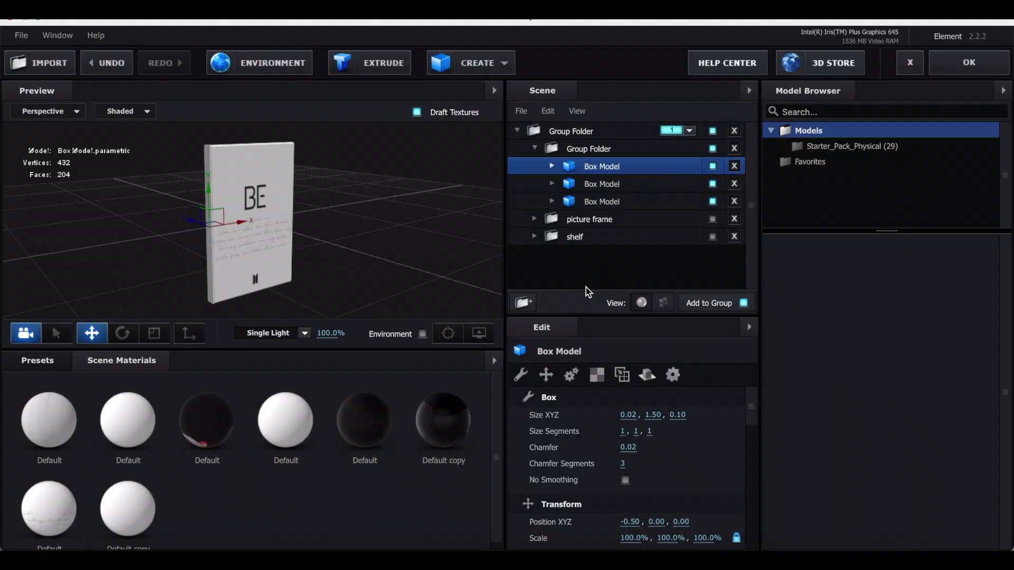
pyautogui.click(546, 374)
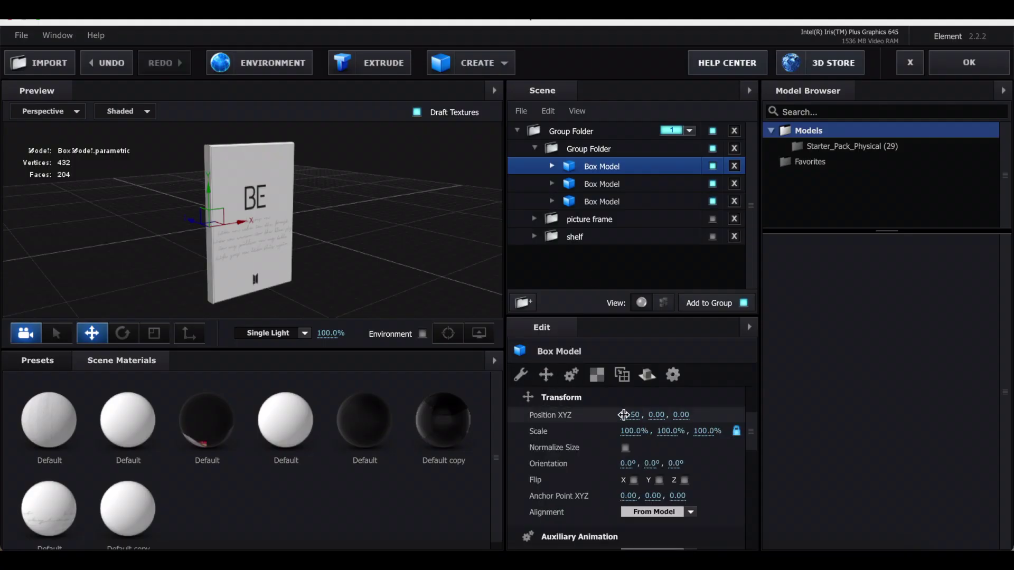
pyautogui.click(634, 414)
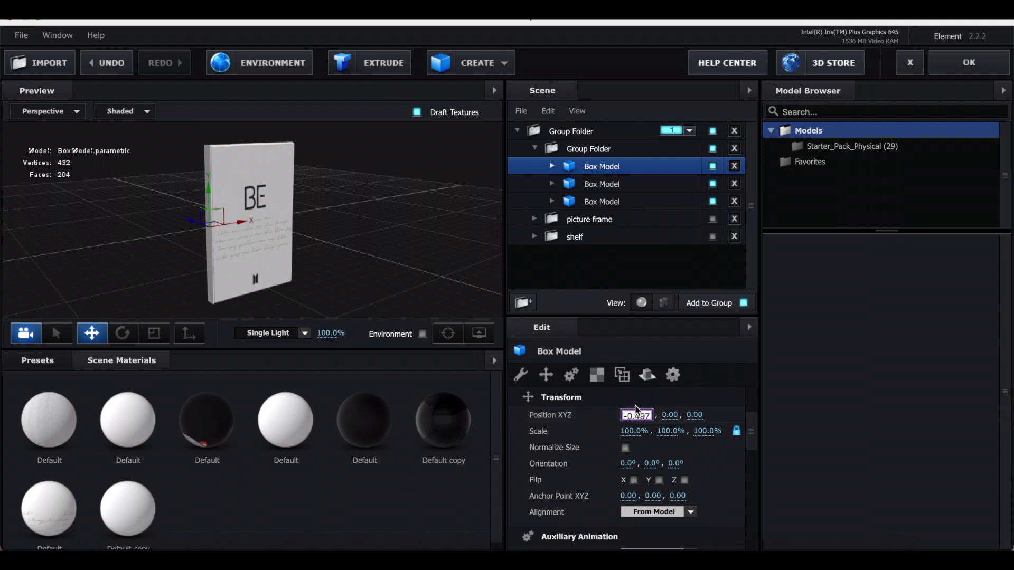
pyautogui.write('0.5')
pyautogui.press('Return')
pyautogui.moveTo(414, 243); pyautogui.dragTo(374, 248)
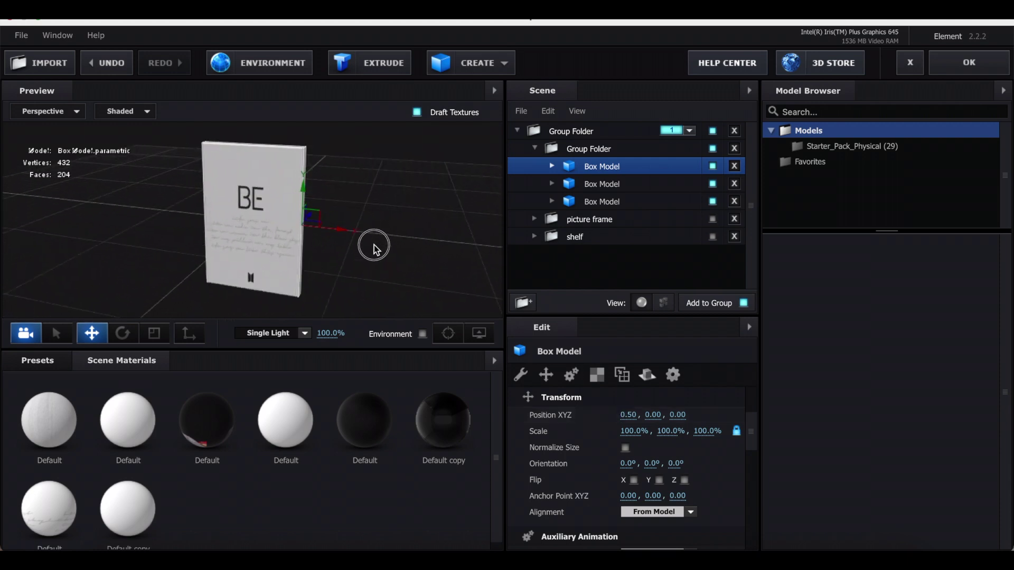
pyautogui.moveTo(352, 179)
pyautogui.mouseDown()
pyautogui.moveTo(443, 181)
pyautogui.moveTo(359, 185)
pyautogui.mouseUp()
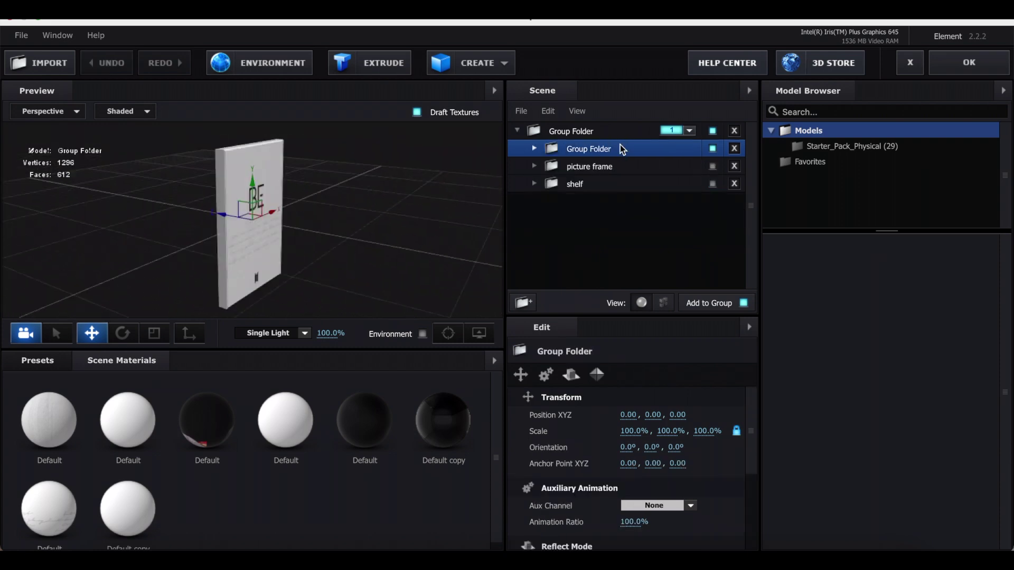
# Step: Rename the box group folder as album, and show the picture frame and shelf groups again
pyautogui.rightClick(622, 150)
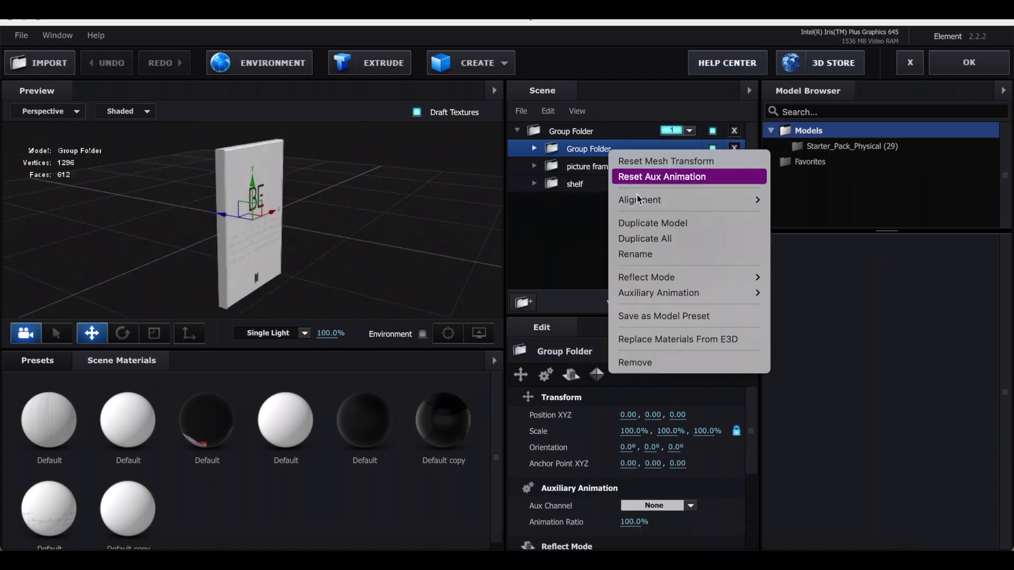
pyautogui.click(669, 251)
pyautogui.write('album')
pyautogui.press('Return')
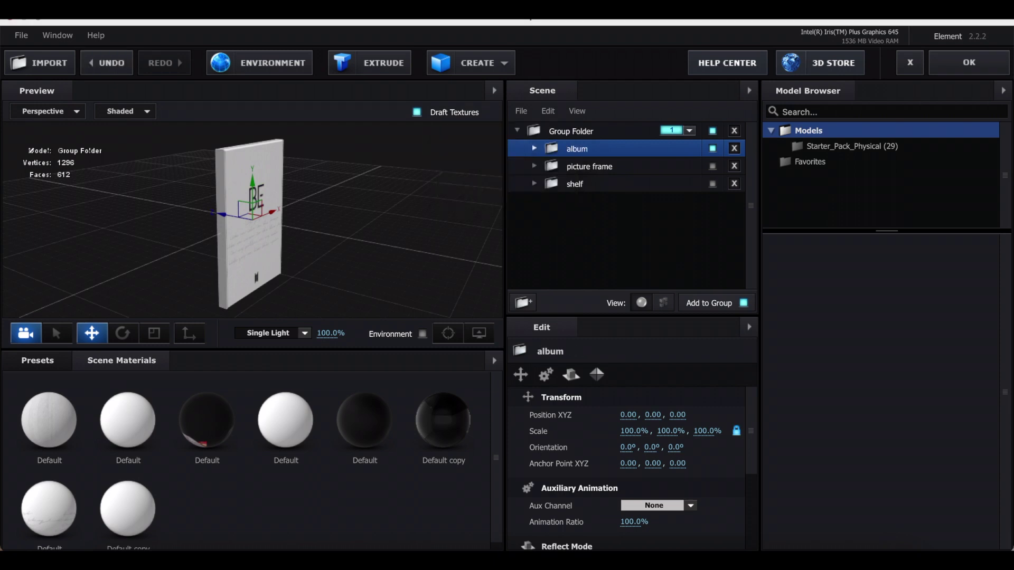
pyautogui.click(713, 166)
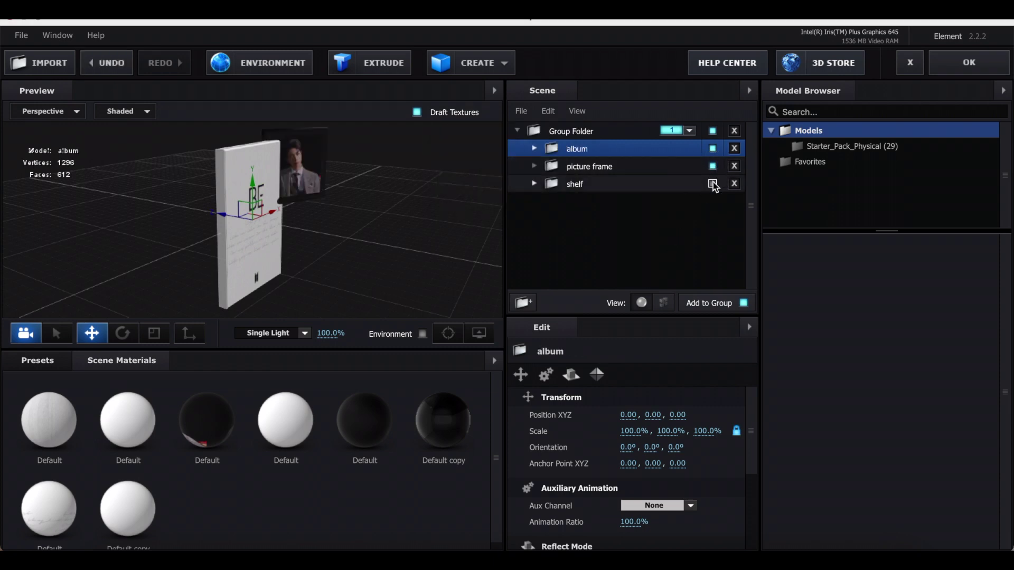
pyautogui.click(712, 183)
pyautogui.moveTo(363, 231); pyautogui.dragTo(425, 201)
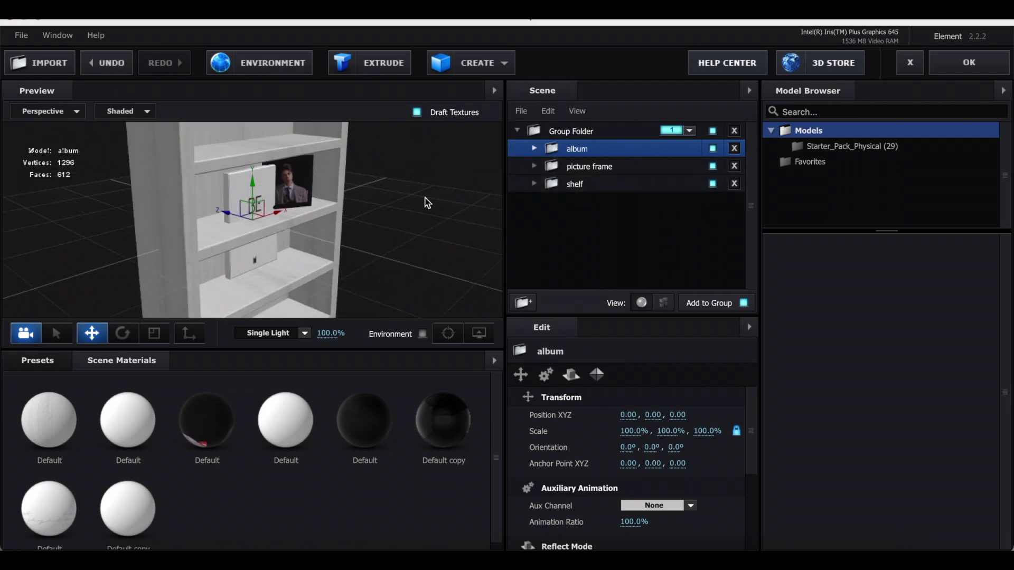
# Step: Rotate the album group 45° about Y, scale it to 54%, and place it on the picture frame's shelf at -1.16, 0.47, -0.01
pyautogui.moveTo(653, 448); pyautogui.dragTo(640, 430)
pyautogui.moveTo(338, 216); pyautogui.dragTo(254, 170)
pyautogui.moveTo(647, 430); pyautogui.dragTo(627, 430)
pyautogui.moveTo(254, 172); pyautogui.dragTo(253, 165)
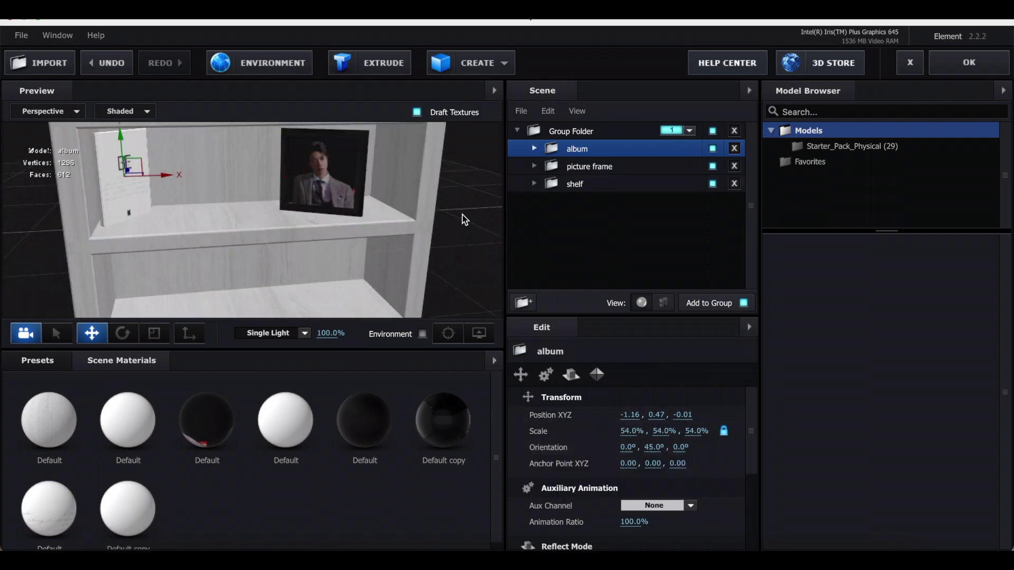
# Step: Duplicate the album group and hide the original album, picture frame and shelf so only the copy shows
pyautogui.press('super+d')
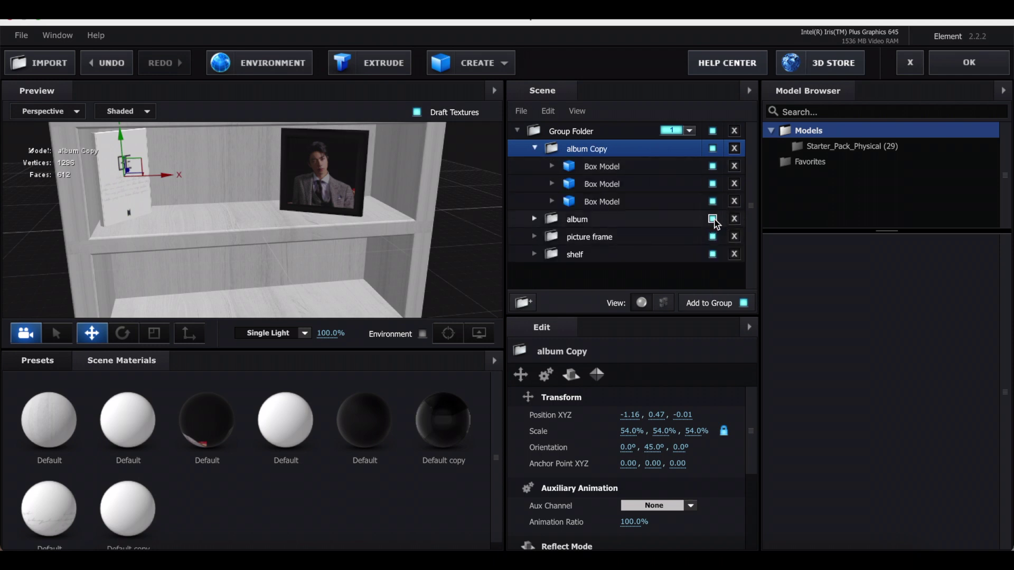
pyautogui.click(712, 219)
pyautogui.click(712, 236)
pyautogui.click(712, 254)
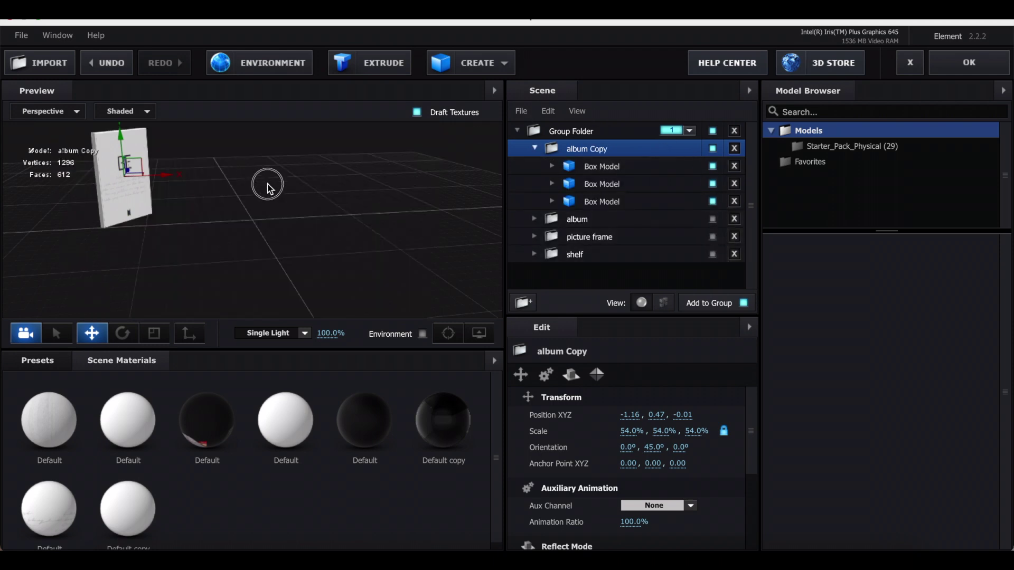
pyautogui.moveTo(267, 189); pyautogui.dragTo(234, 191)
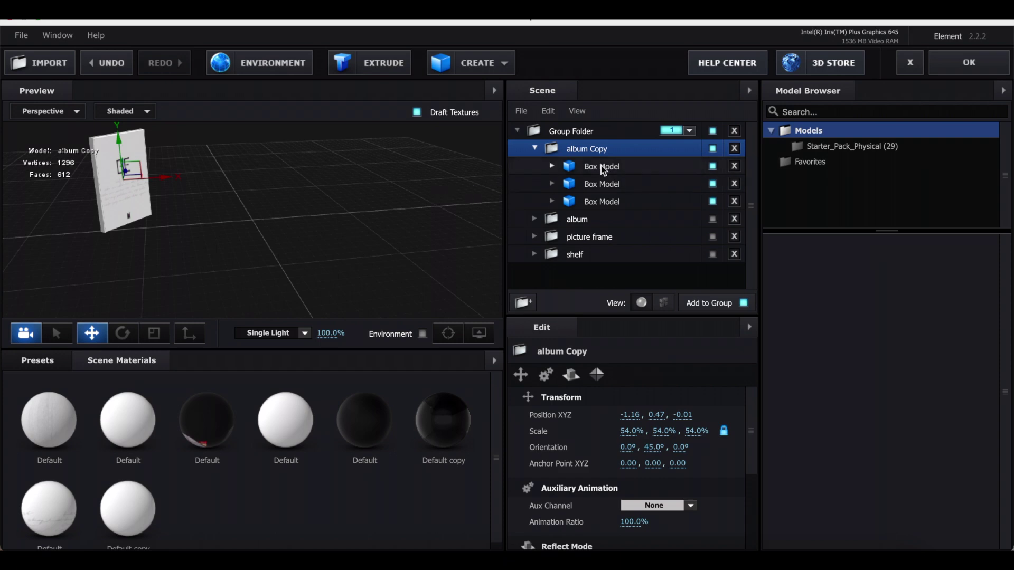
# Step: Give each of the three boxes in the album copy its own material with Duplicate and Replace
pyautogui.click(553, 167)
pyautogui.click(552, 201)
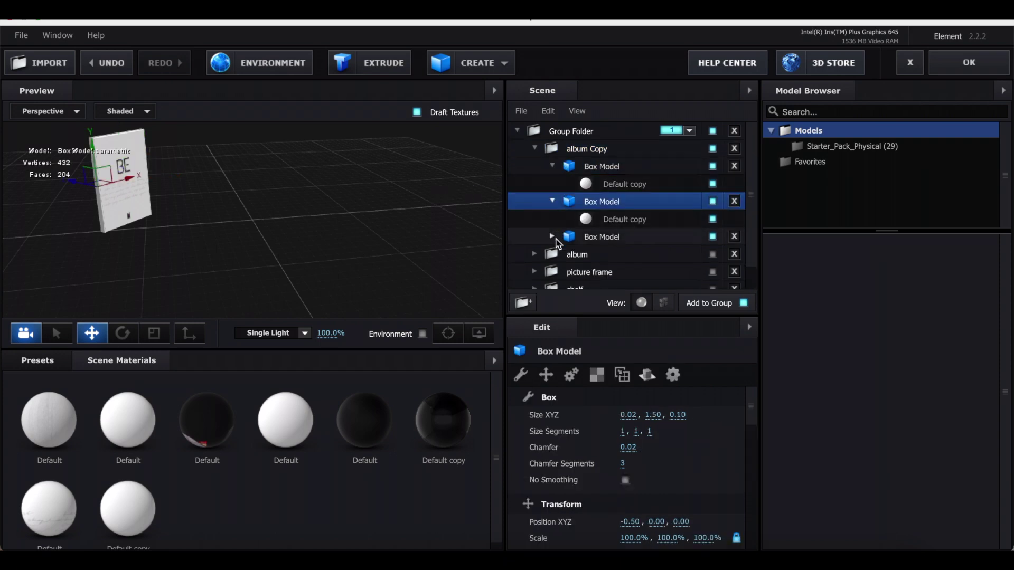
pyautogui.click(552, 236)
pyautogui.rightClick(649, 181)
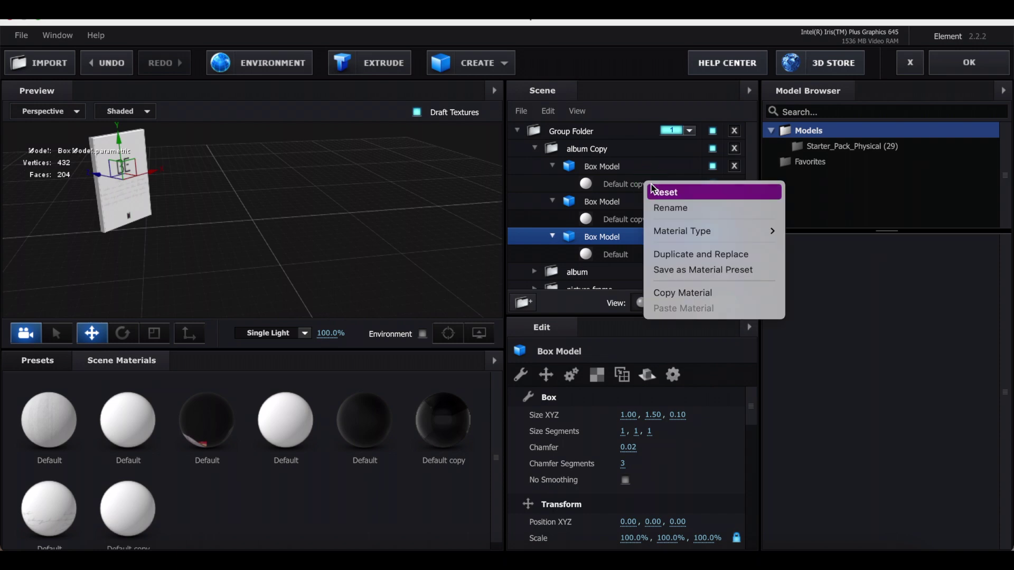
pyautogui.click(717, 255)
pyautogui.rightClick(619, 223)
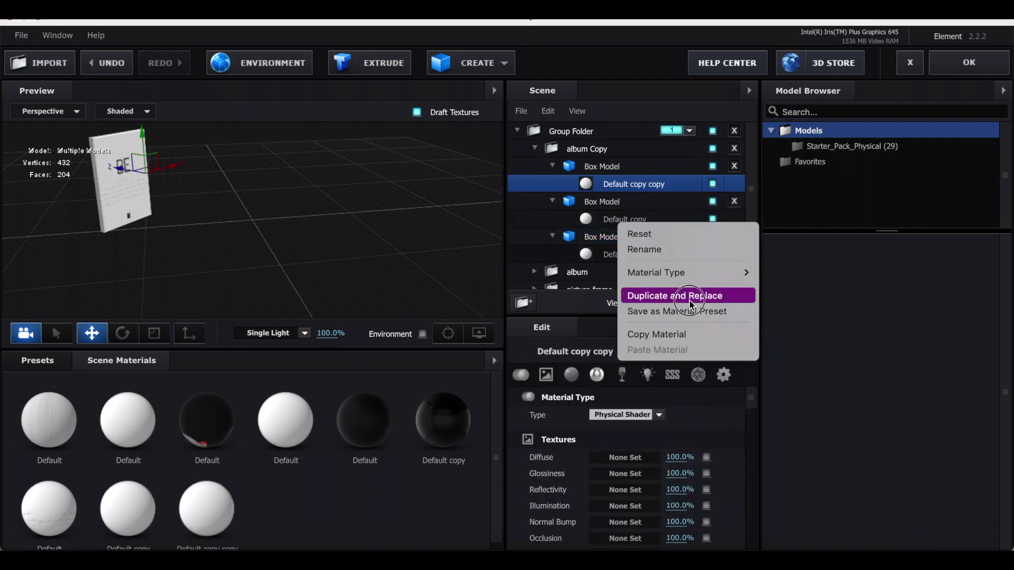
pyautogui.click(689, 296)
pyautogui.rightClick(623, 254)
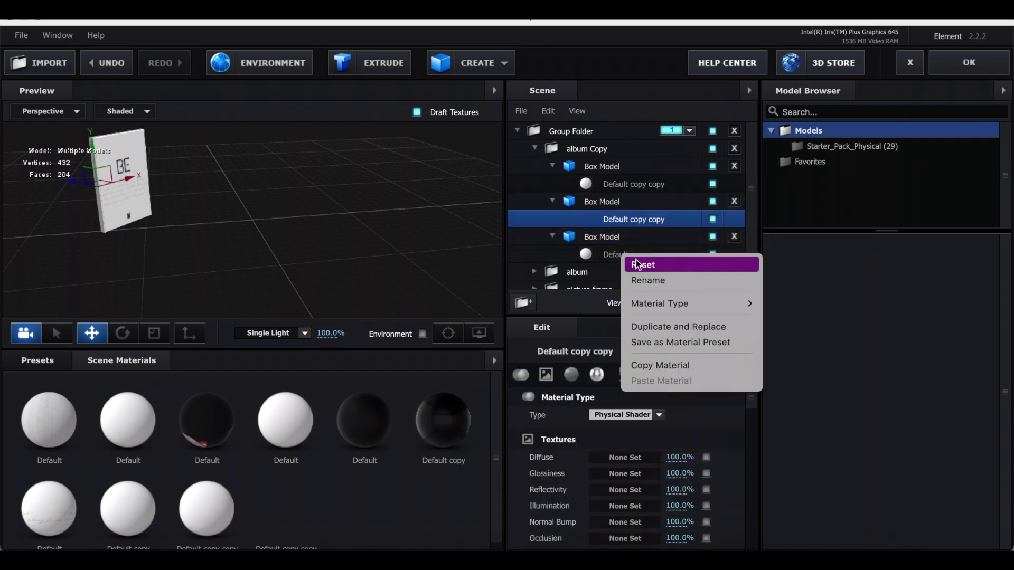
pyautogui.click(693, 327)
pyautogui.click(633, 461)
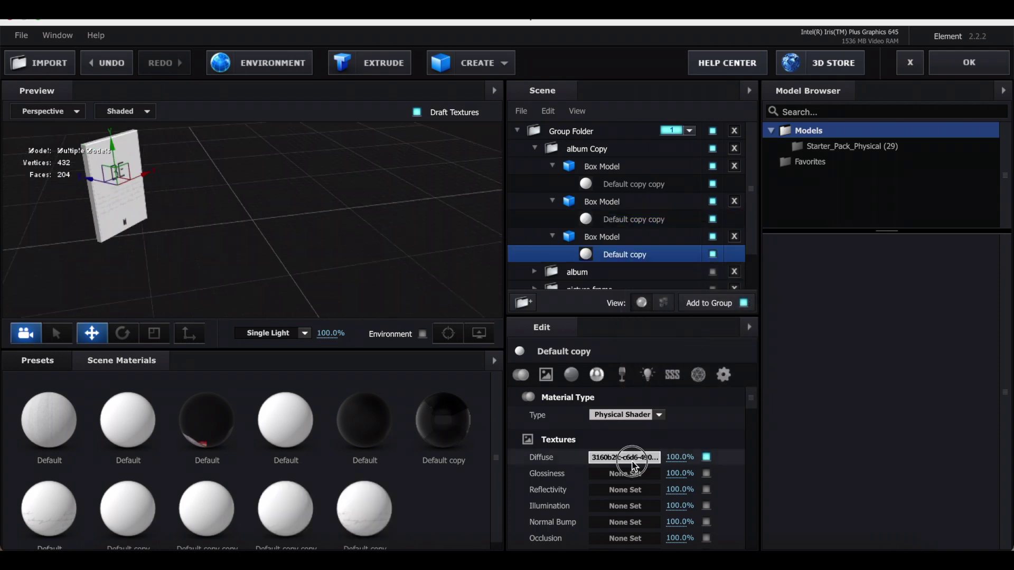
pyautogui.click(587, 131)
pyautogui.doubleClick(499, 197)
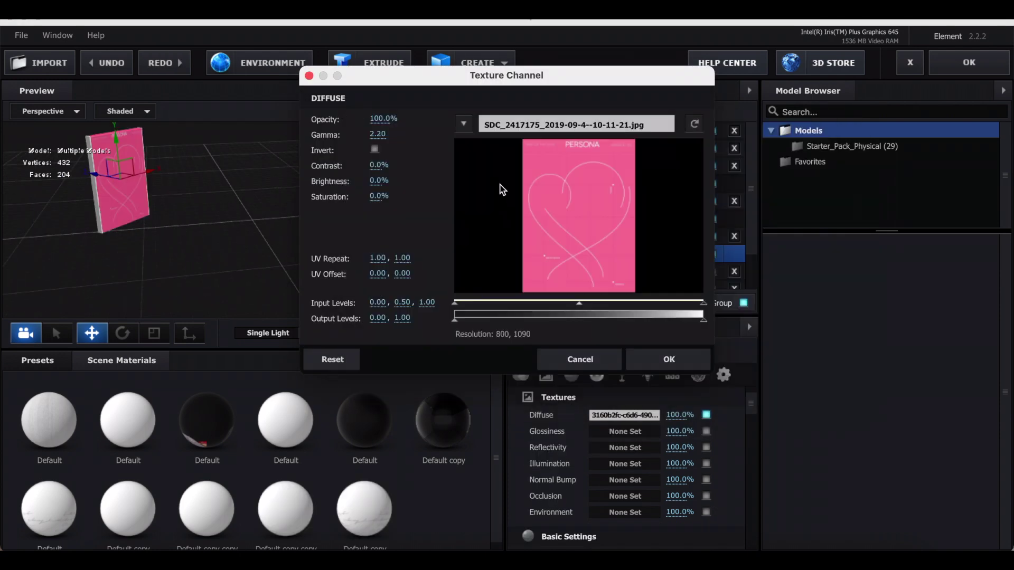
pyautogui.click(679, 353)
# Step: Set one thin side box's diffuse color to a pink matching the cover, and apply that material to the other side box
pyautogui.click(607, 222)
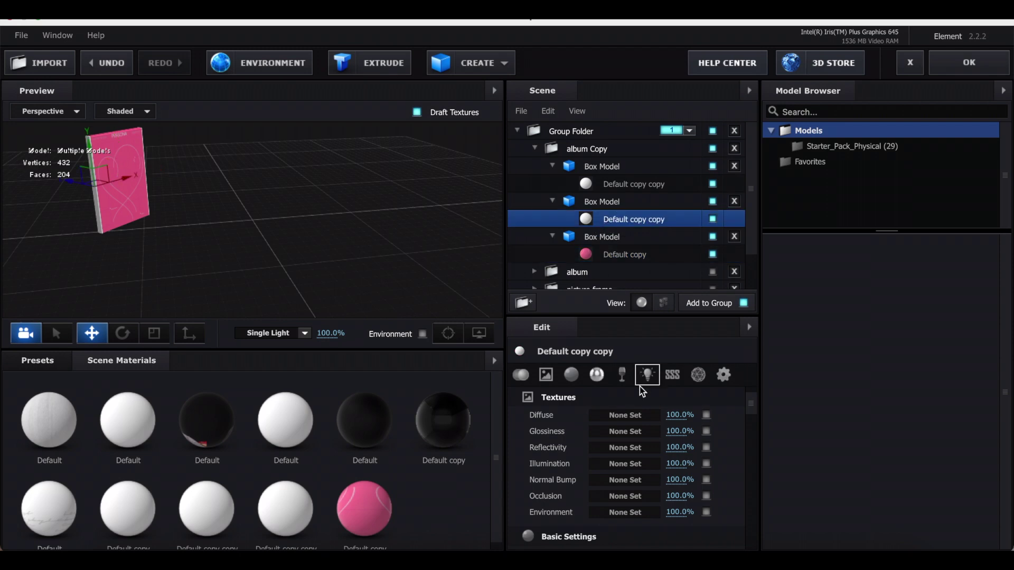
pyautogui.click(571, 374)
pyautogui.click(633, 416)
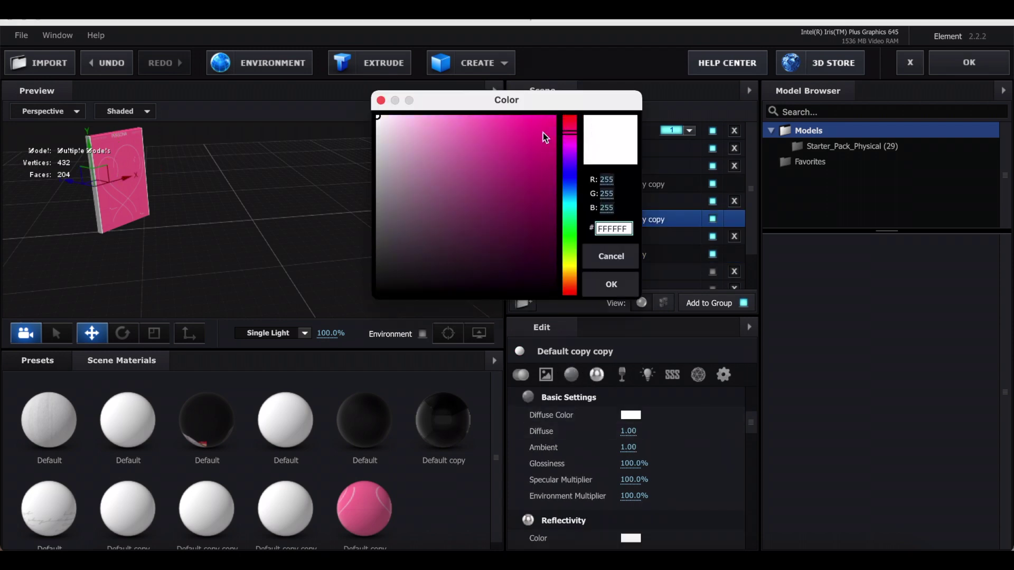
pyautogui.click(465, 122)
pyautogui.click(574, 124)
pyautogui.click(611, 284)
pyautogui.moveTo(295, 206); pyautogui.dragTo(150, 225)
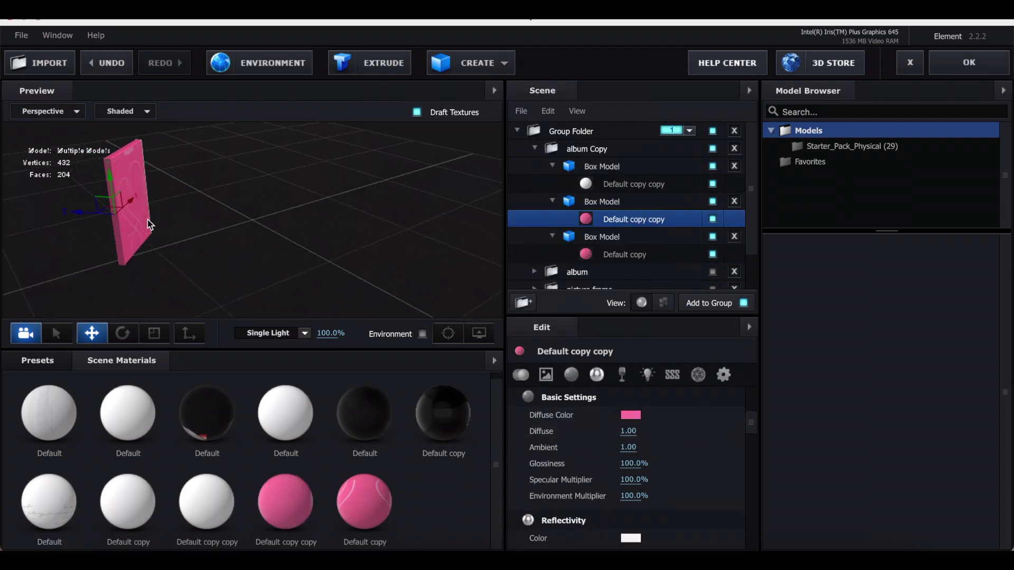
pyautogui.moveTo(295, 497); pyautogui.dragTo(607, 185)
pyautogui.moveTo(347, 212); pyautogui.dragTo(325, 206)
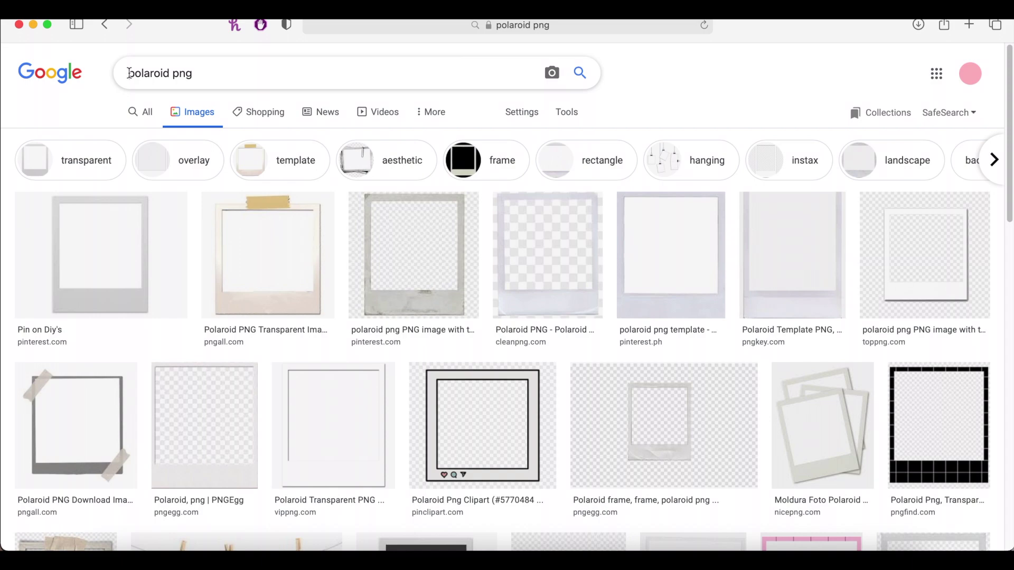
# Step: In the browser, open the first result for polaroid png and save the grey polaroid frame image
pyautogui.click(145, 279)
pyautogui.rightClick(850, 242)
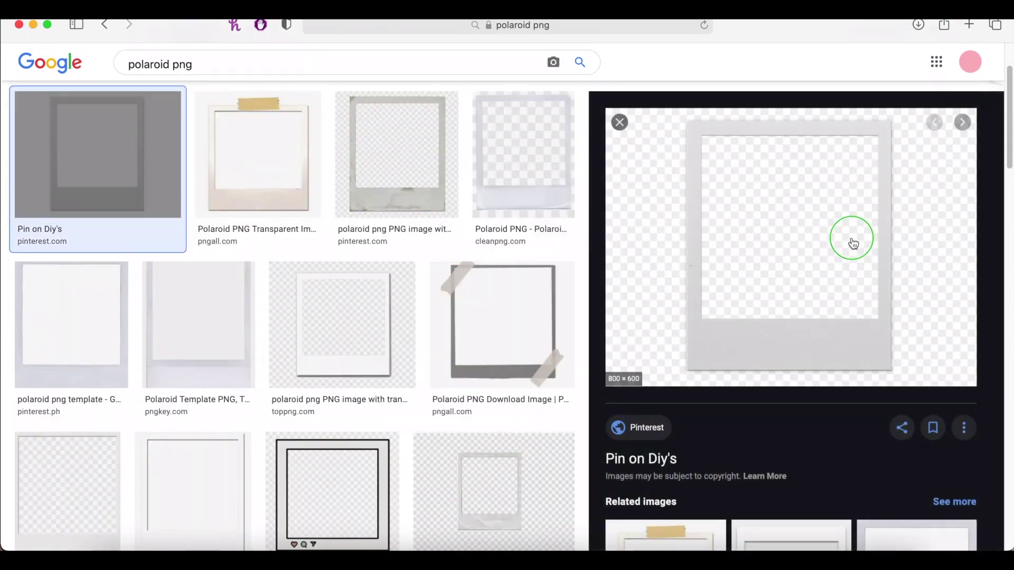
pyautogui.click(787, 431)
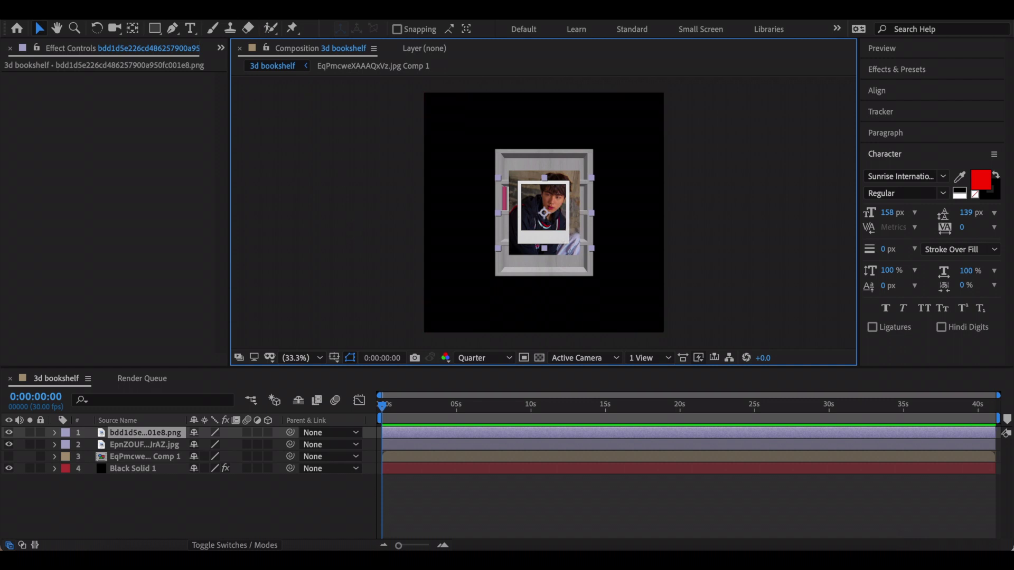
# Step: In After Effects, fit the polaroid frame layer in the 3d bookshelf composition to the comp height
pyautogui.click(263, 21)
pyautogui.moveTo(304, 171)
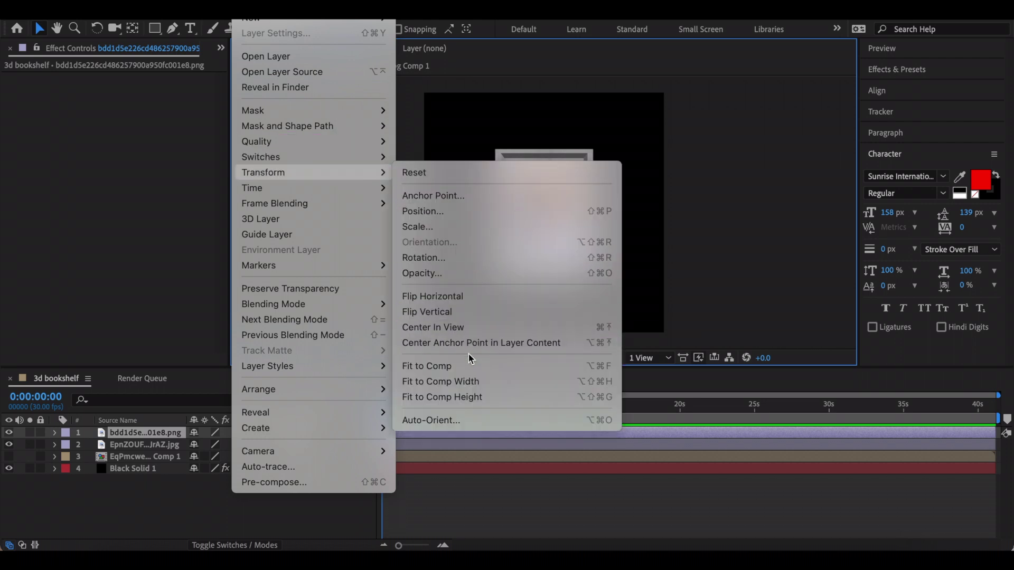
pyautogui.click(487, 395)
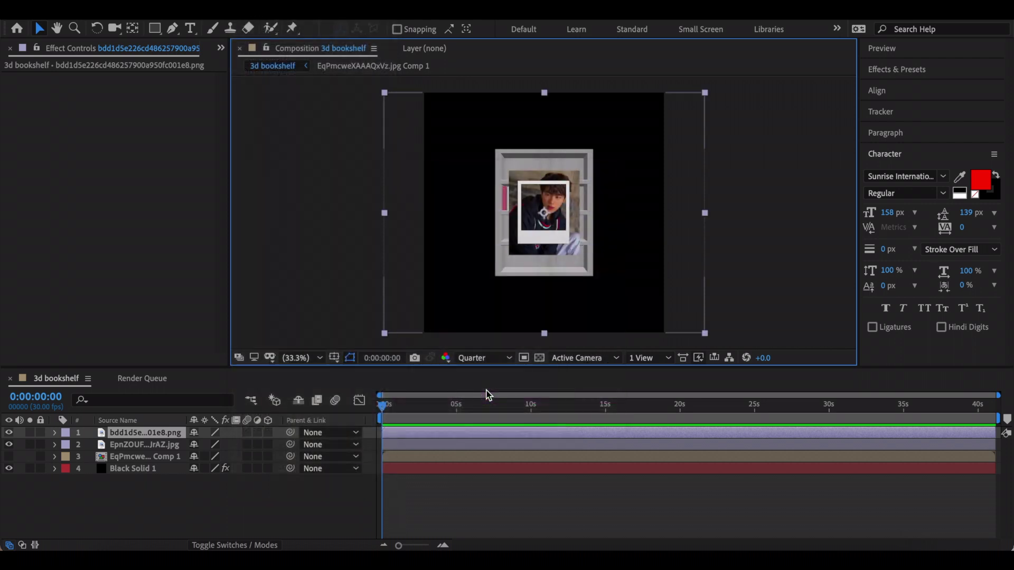
# Step: Scale the photo layer beneath the polaroid frame to 224% and shift it slightly up to fill the frame's window
pyautogui.click(458, 443)
pyautogui.press('s')
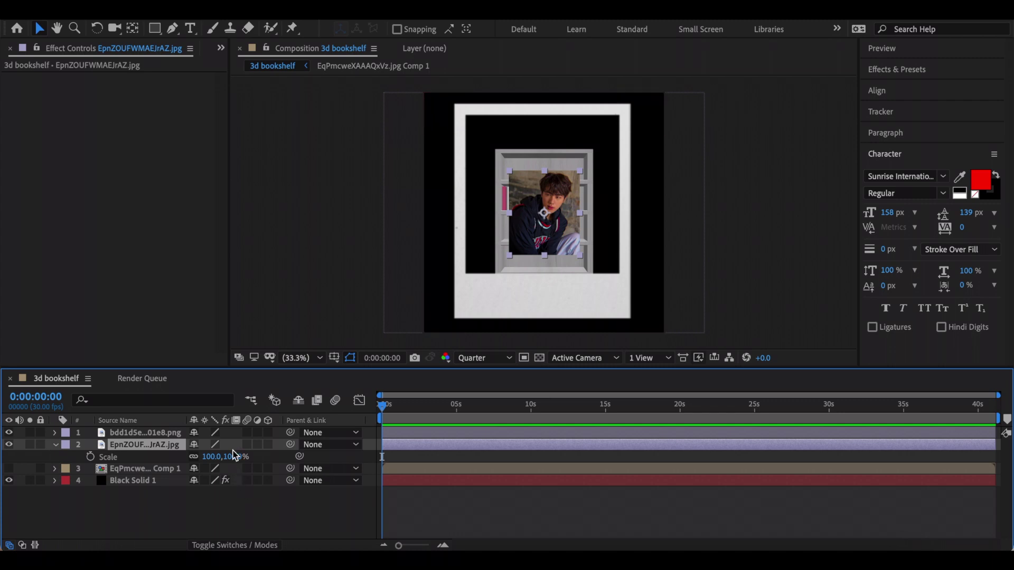
pyautogui.moveTo(232, 456); pyautogui.dragTo(317, 455)
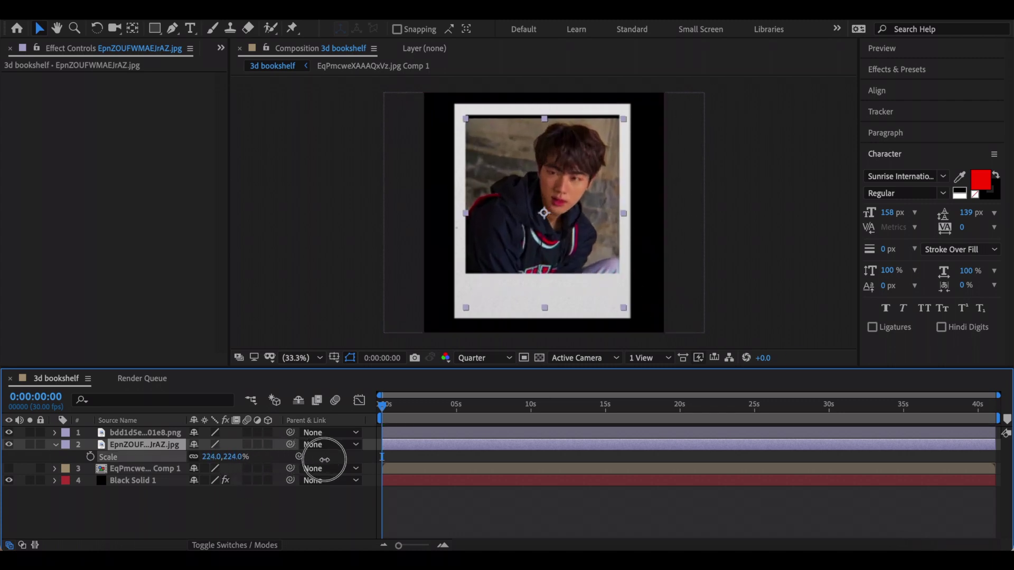
pyautogui.click(601, 252)
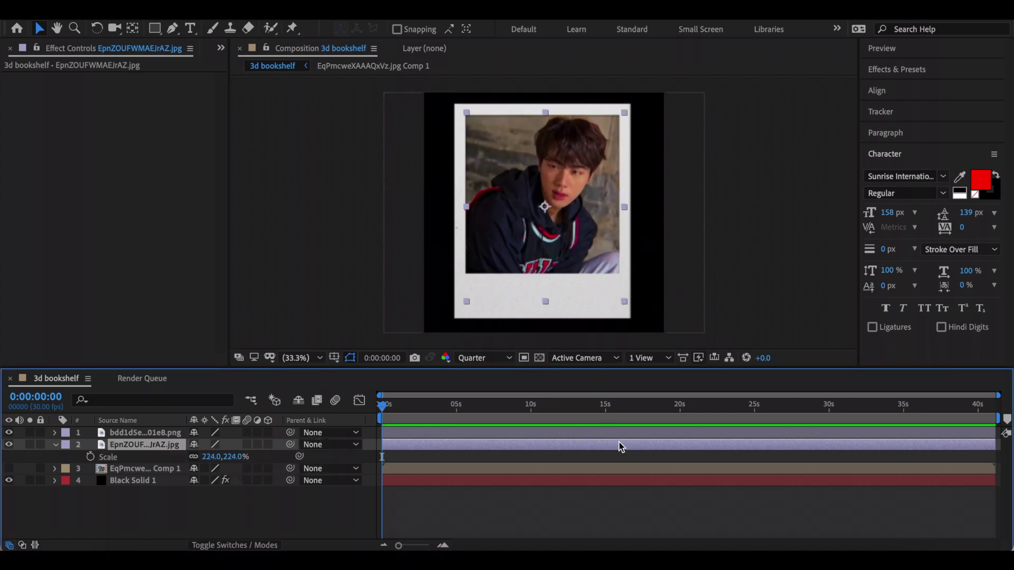
# Step: Pre-compose the polaroid frame and photo layers together as polaroid 1
pyautogui.keyDown('shift'); pyautogui.click(607, 435); pyautogui.keyUp('shift')
pyautogui.hotkey('ctrl', 'shift', 'c')
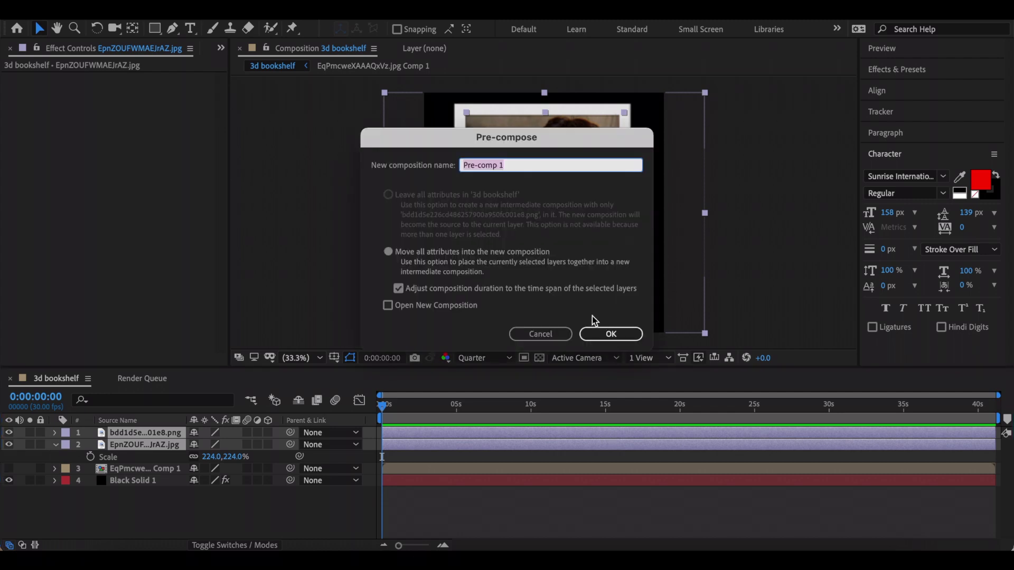
pyautogui.write('polaroid 1')
pyautogui.press('Return')
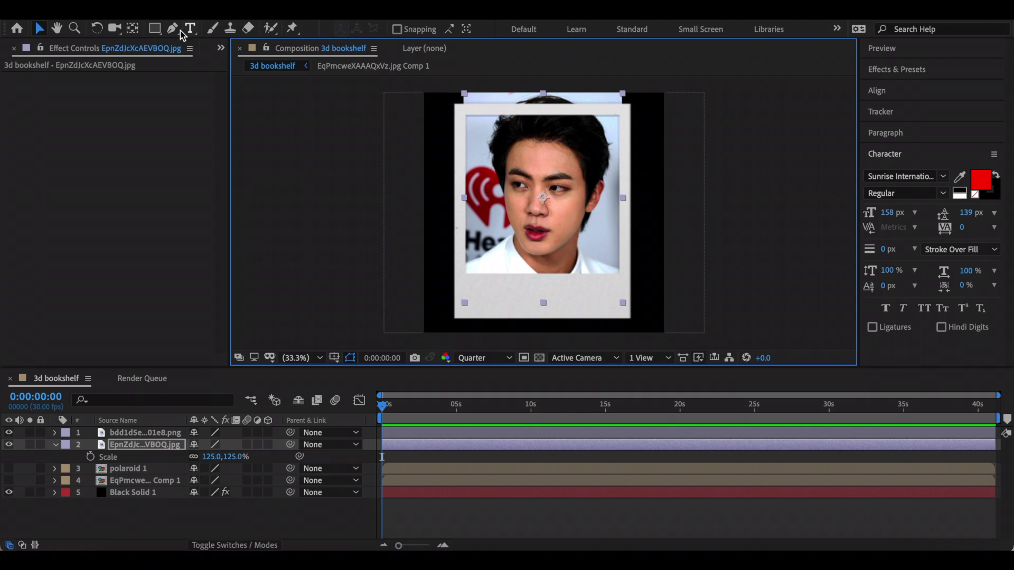
# Step: Mask the second portrait photo with a rectangle just outside the polaroid frame's window
pyautogui.click(153, 29)
pyautogui.moveTo(462, 112); pyautogui.dragTo(629, 287)
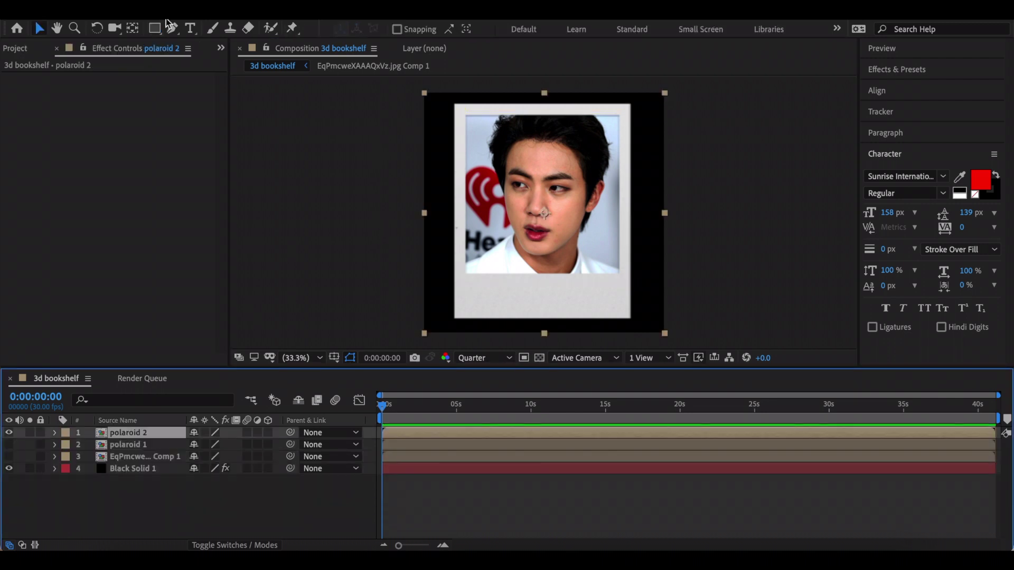
# Step: Mask the polaroid 2 pre-comp with a rectangle along the polaroid frame's outer edge
pyautogui.click(153, 30)
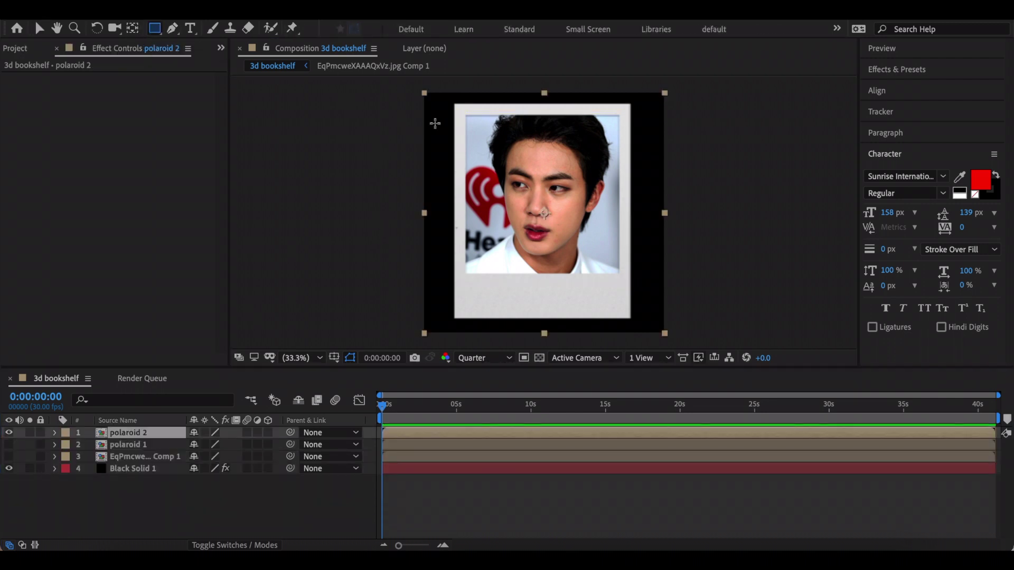
pyautogui.moveTo(453, 103); pyautogui.dragTo(630, 318)
pyautogui.press('v')
pyautogui.click(464, 453)
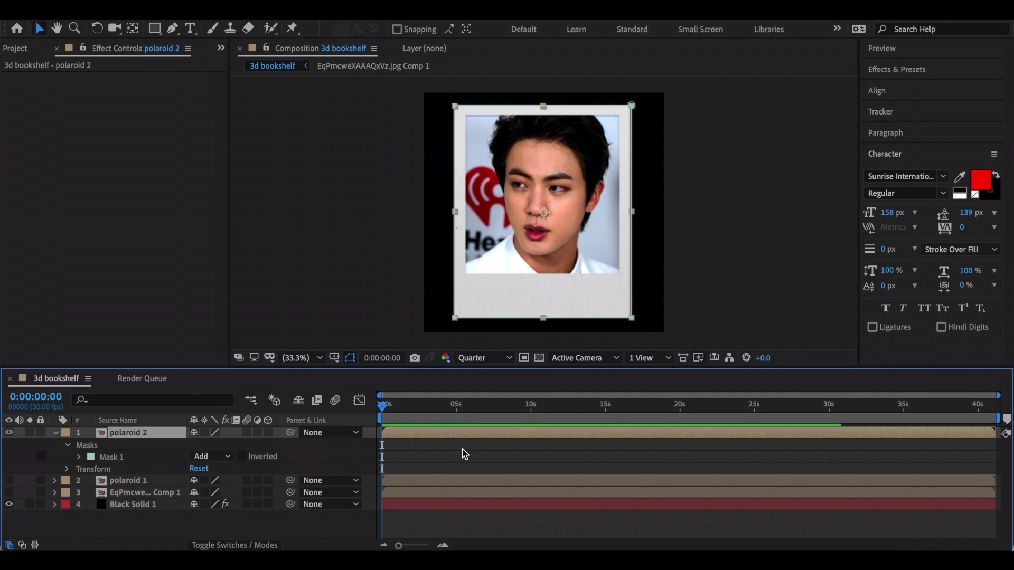
# Step: Copy the mask from the polaroid 2 layer onto the polaroid 1 layer and hide polaroid 2
pyautogui.click(162, 460)
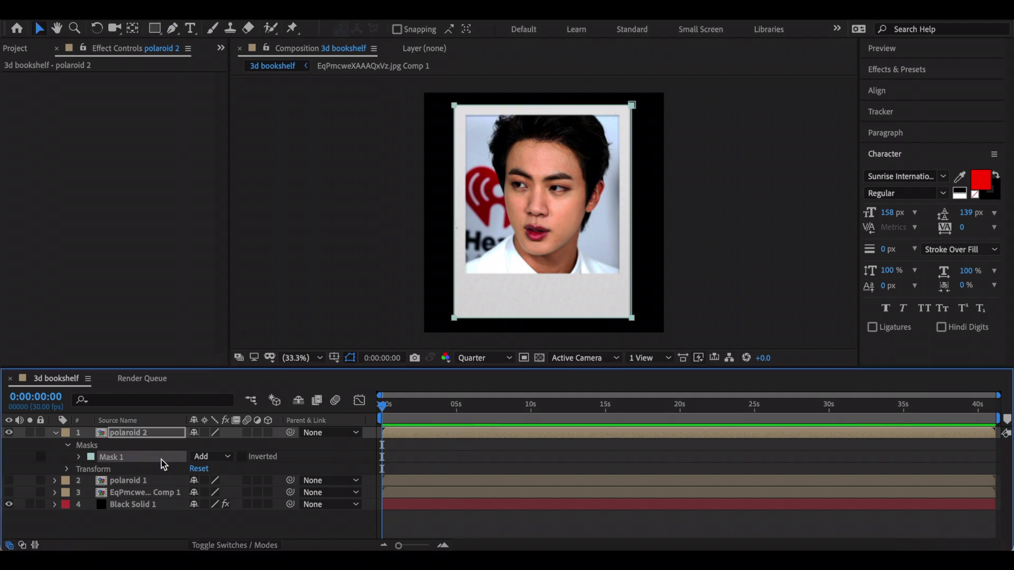
pyautogui.press('super+c')
pyautogui.click(160, 481)
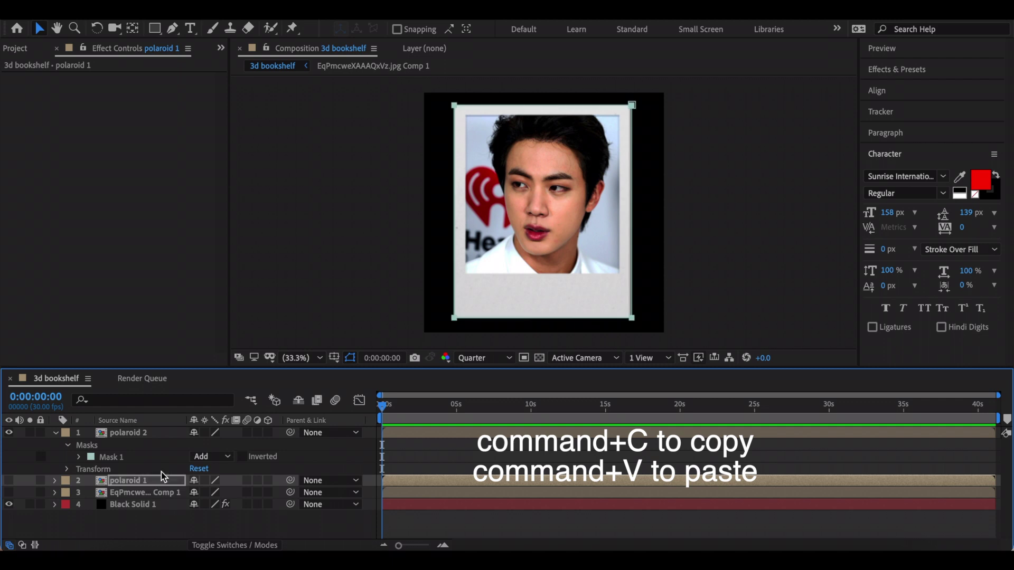
pyautogui.click(56, 433)
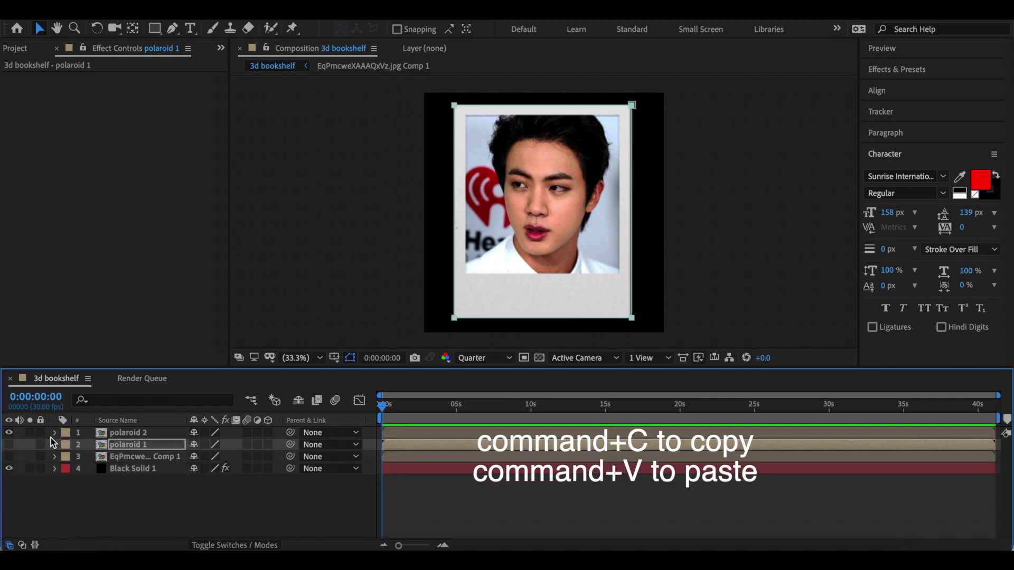
pyautogui.click(114, 433)
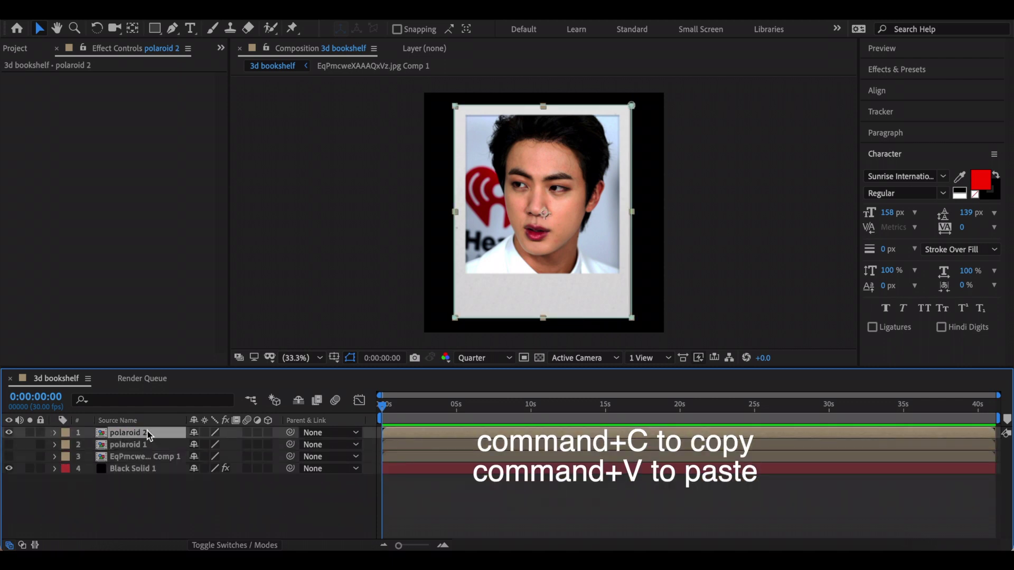
pyautogui.click(9, 433)
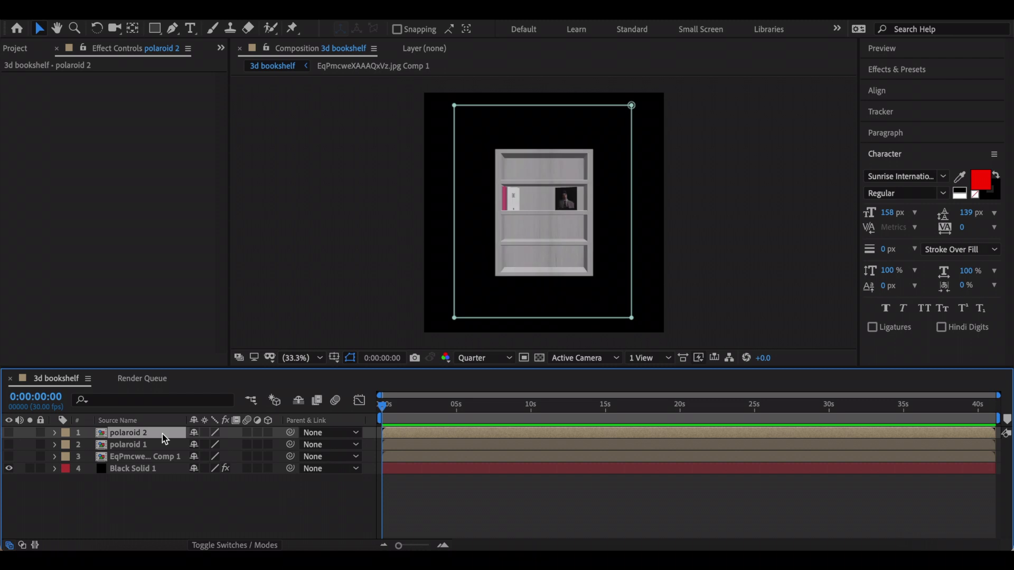
# Step: In the Element effect on Black Solid 1, assign polaroid 1 as Path Layer 1 of the custom text and masks
pyautogui.click(155, 469)
pyautogui.click(20, 208)
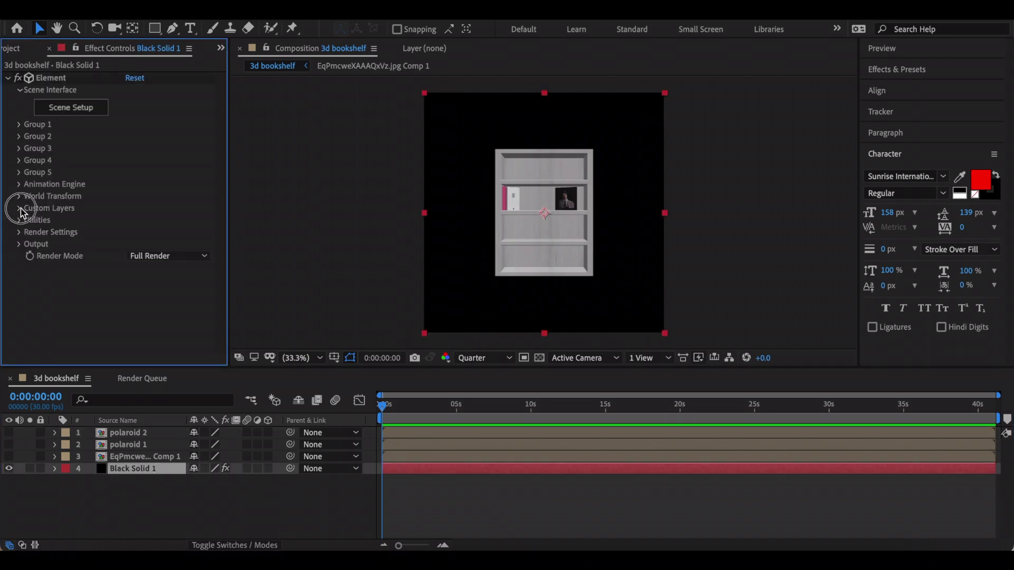
pyautogui.click(32, 221)
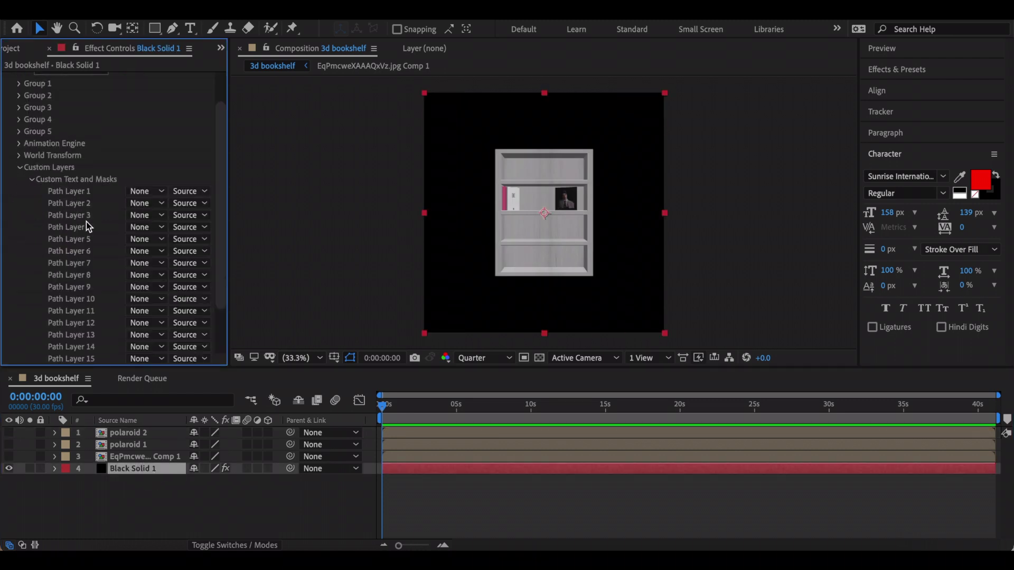
pyautogui.click(142, 192)
pyautogui.click(189, 246)
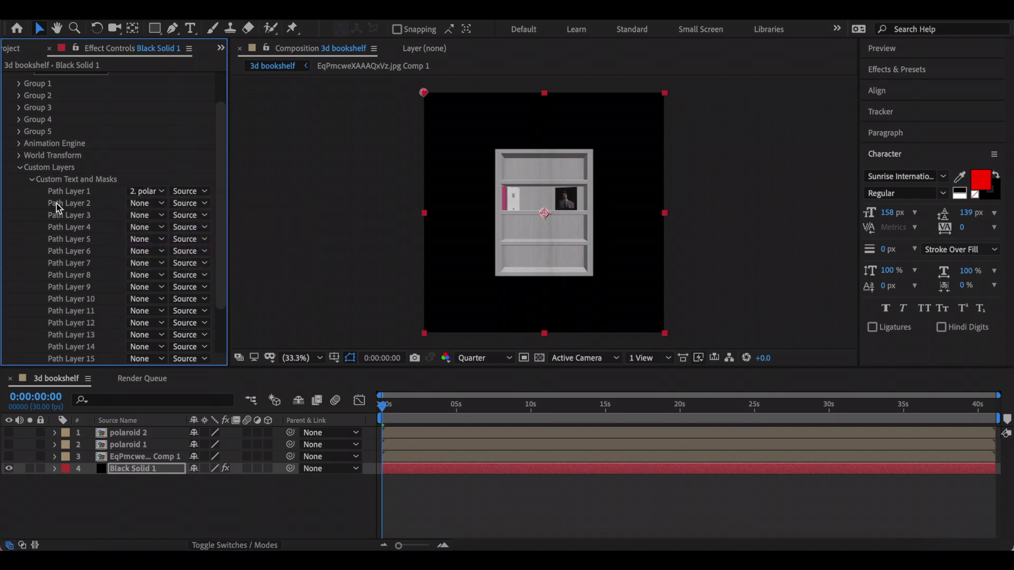
pyautogui.click(32, 182)
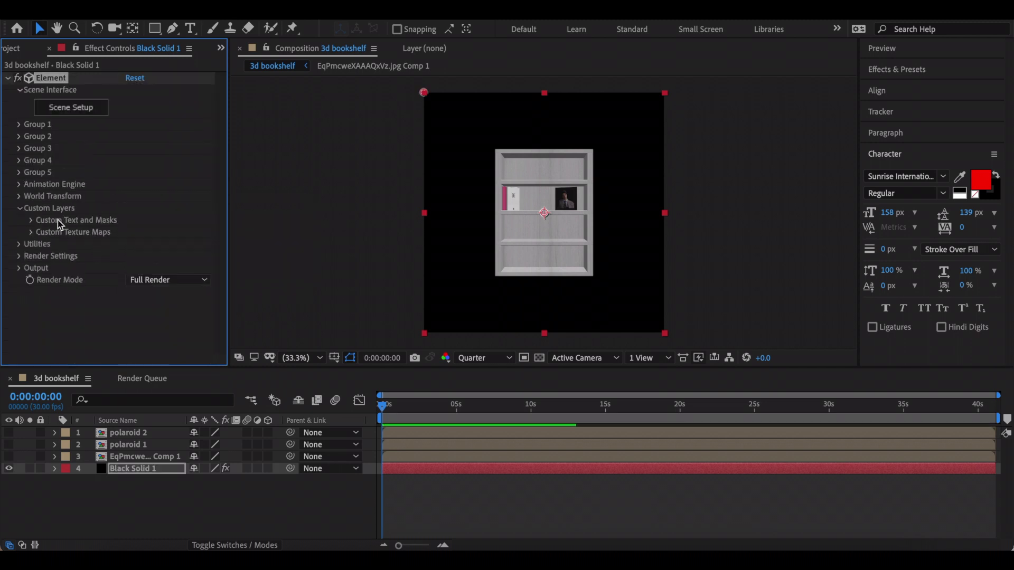
# Step: Assign polaroid 1 to Layer 2 and polaroid 2 to Layer 3 of Element's custom texture maps
pyautogui.click(33, 232)
pyautogui.click(148, 143)
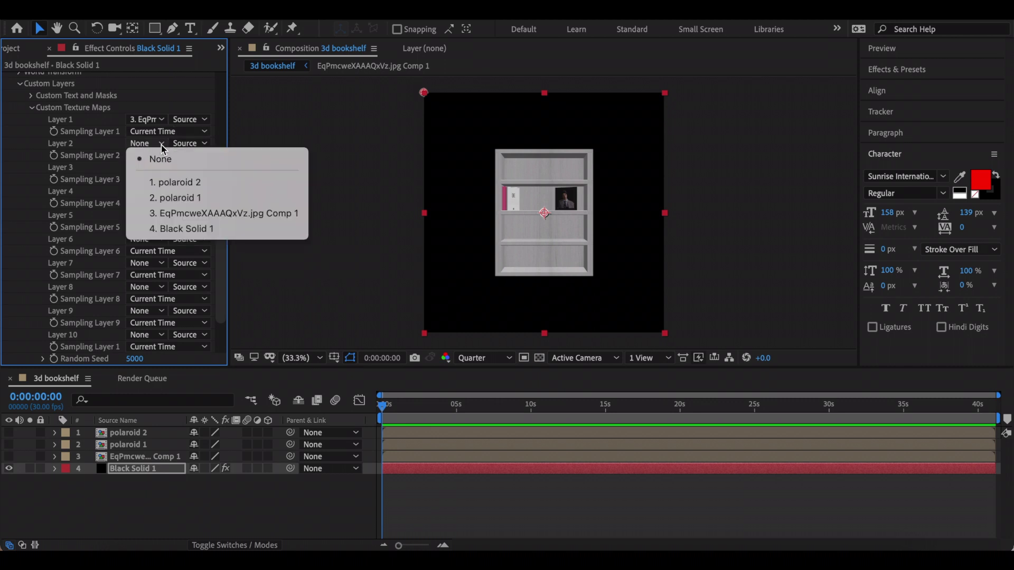
pyautogui.click(161, 197)
pyautogui.click(156, 168)
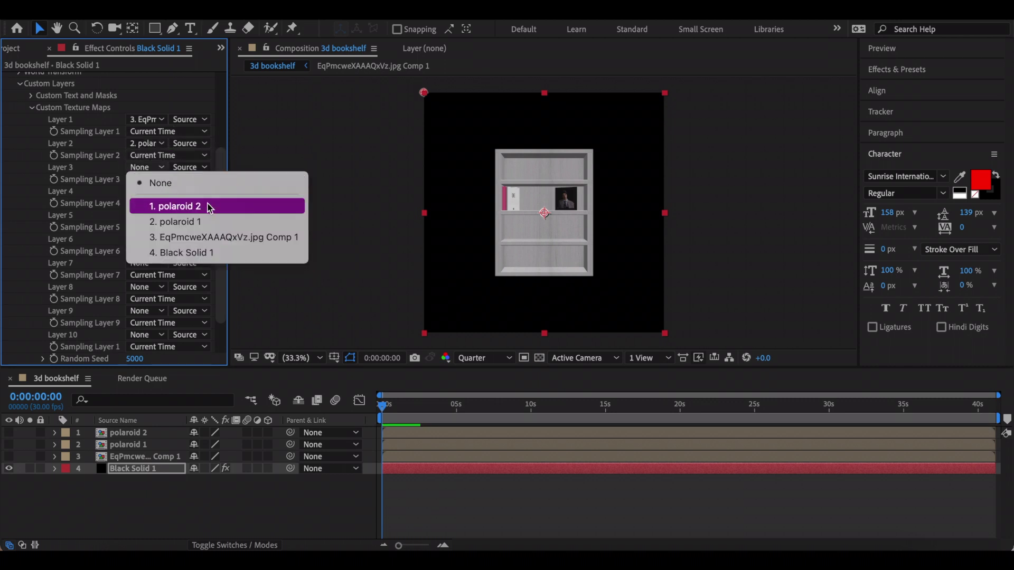
pyautogui.click(207, 203)
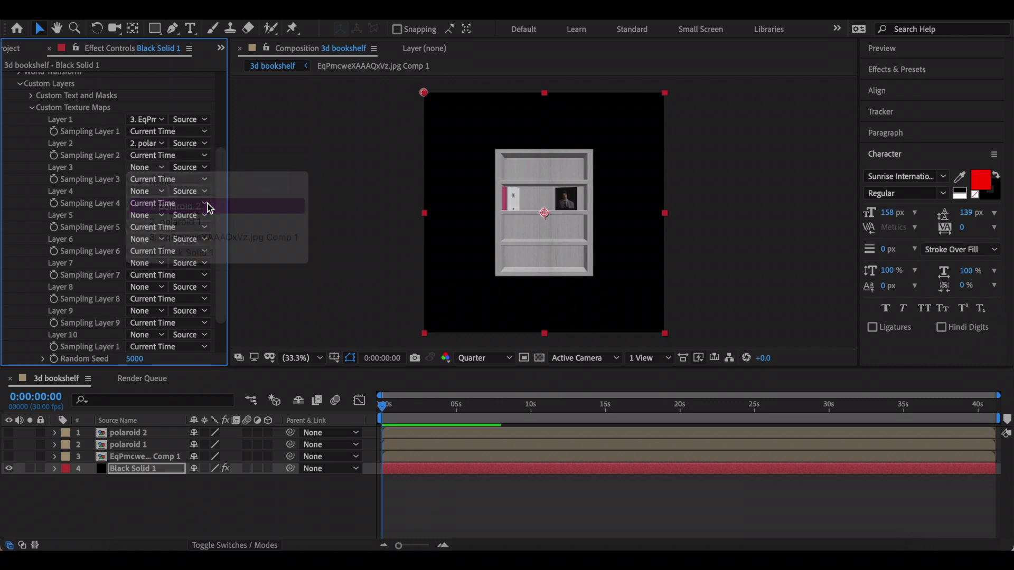
pyautogui.click(158, 147)
pyautogui.click(115, 171)
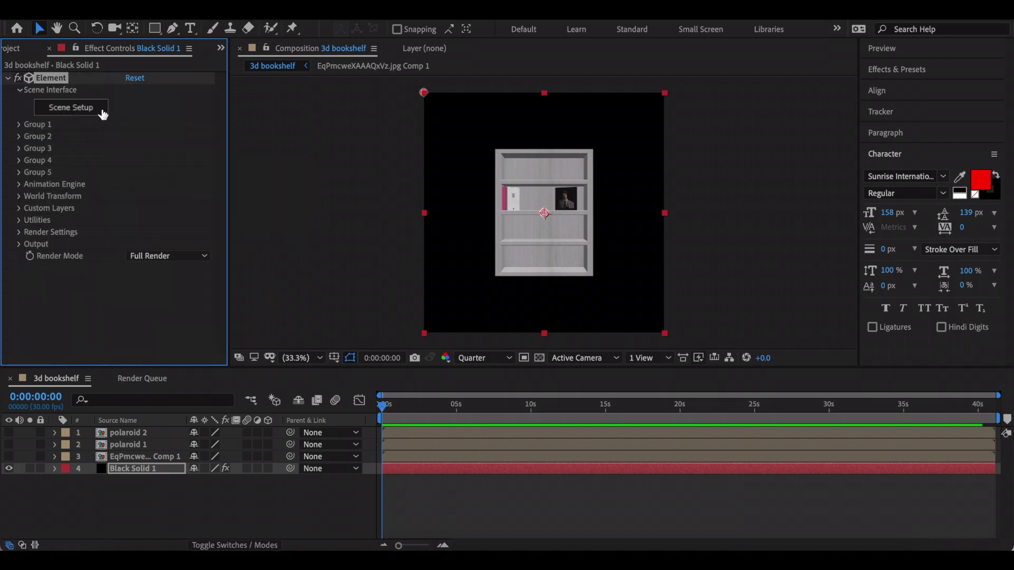
# Step: In the scene setup, extrude a model from Custom Path 1 and load Custom Layer 2 as its bevel's diffuse texture
pyautogui.click(98, 110)
pyautogui.click(388, 70)
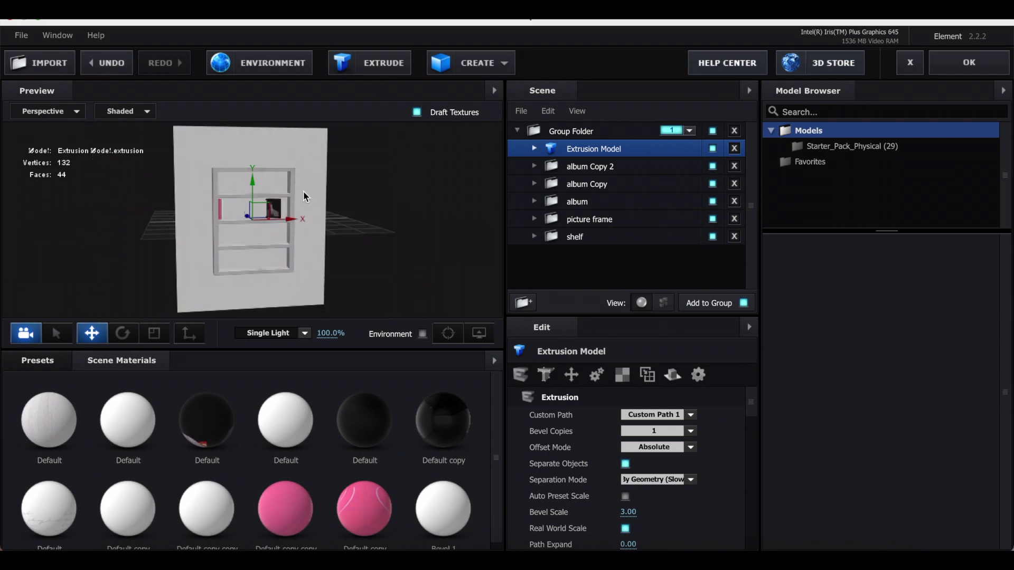
pyautogui.click(533, 149)
pyautogui.click(567, 167)
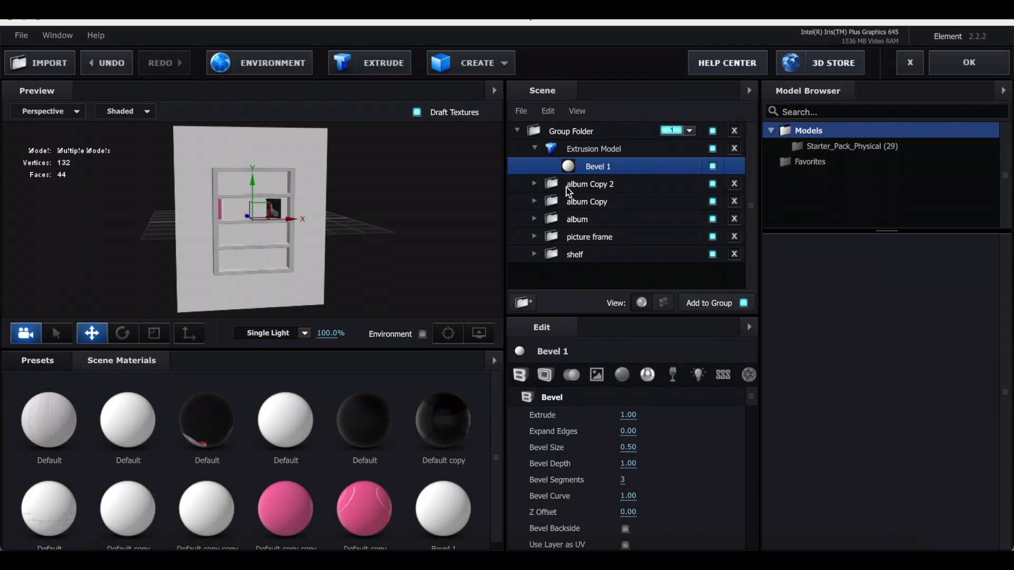
pyautogui.click(596, 375)
pyautogui.click(652, 417)
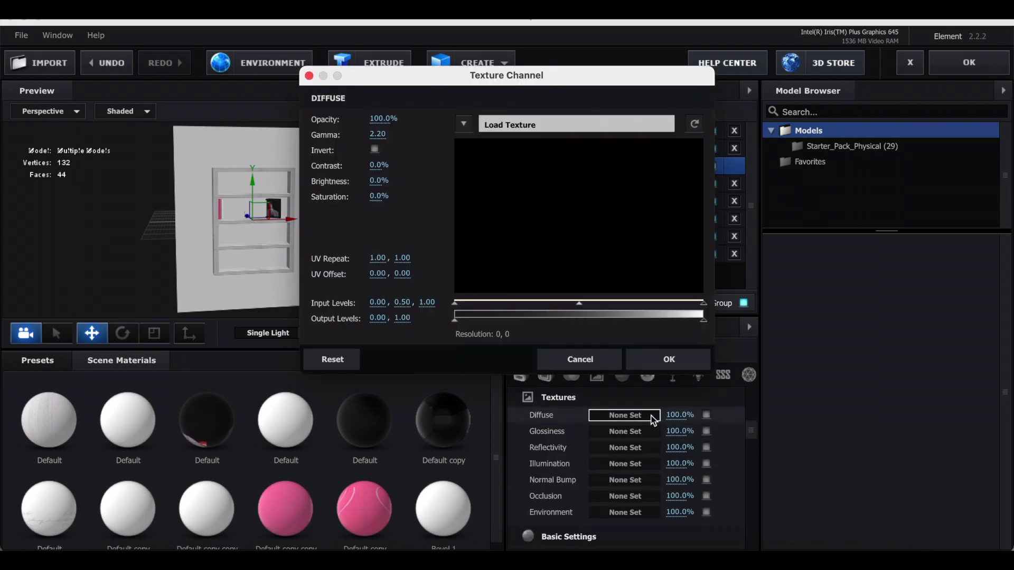
pyautogui.click(549, 125)
pyautogui.click(561, 165)
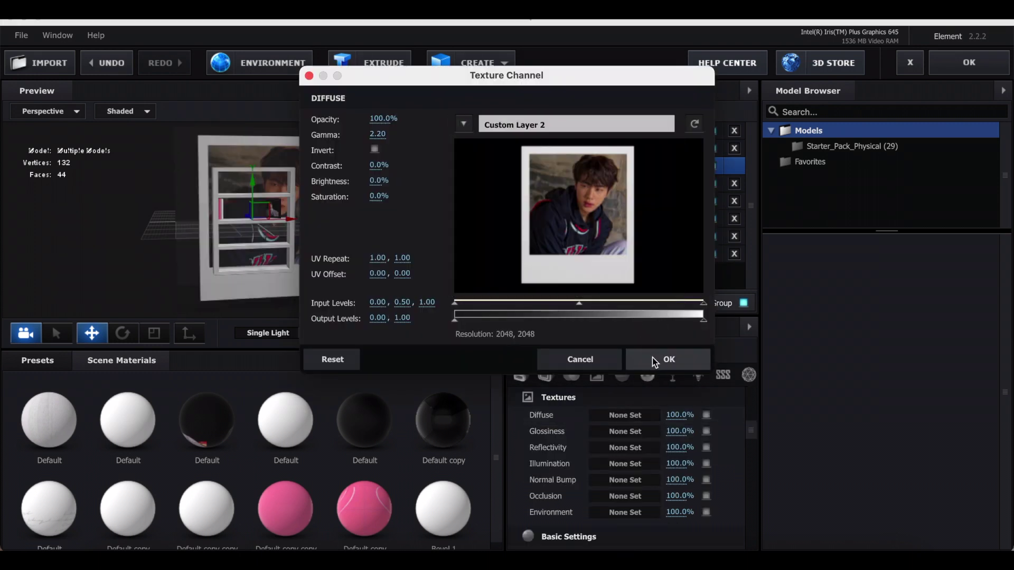
pyautogui.click(667, 359)
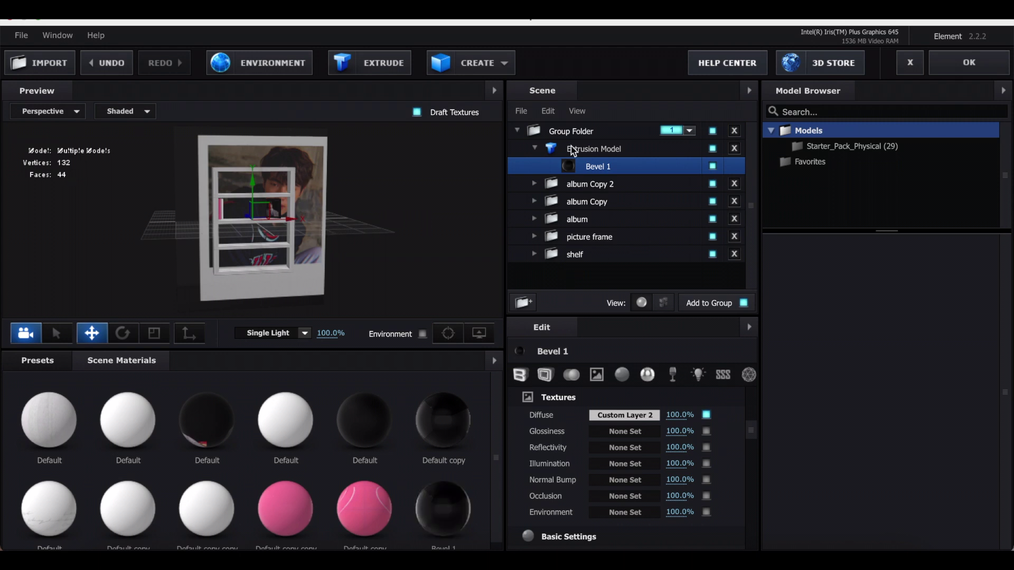
# Step: Change the extrusion's UV texture mapping so the polaroid image fills its whole front face
pyautogui.click(648, 149)
pyautogui.click(622, 374)
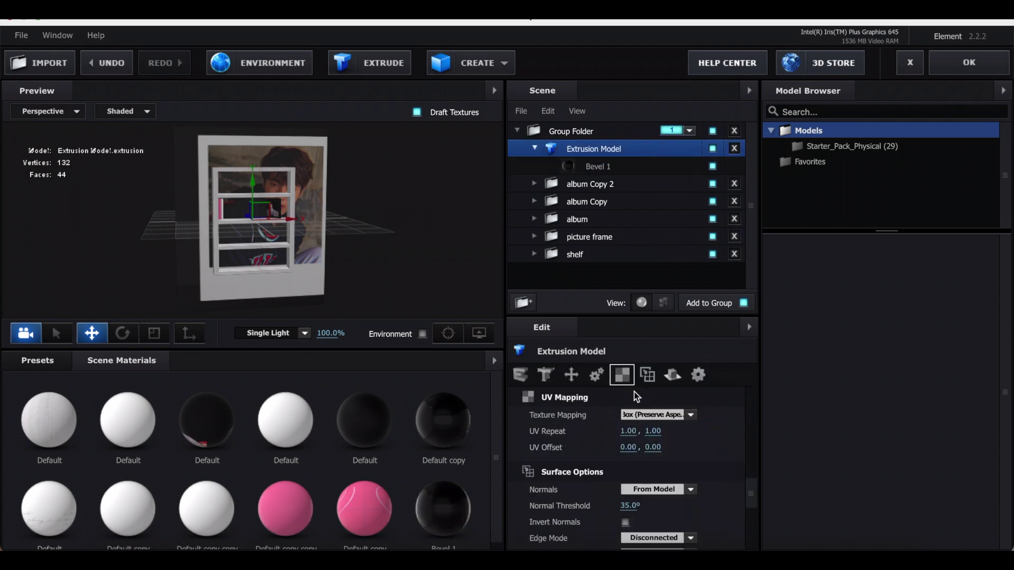
pyautogui.click(655, 417)
pyautogui.click(665, 420)
# Step: Scale the polaroid to 6.5%, rotate it 5° on Z and position it at about -0.51, 0.55, 0.40 beside the BE album
pyautogui.click(570, 375)
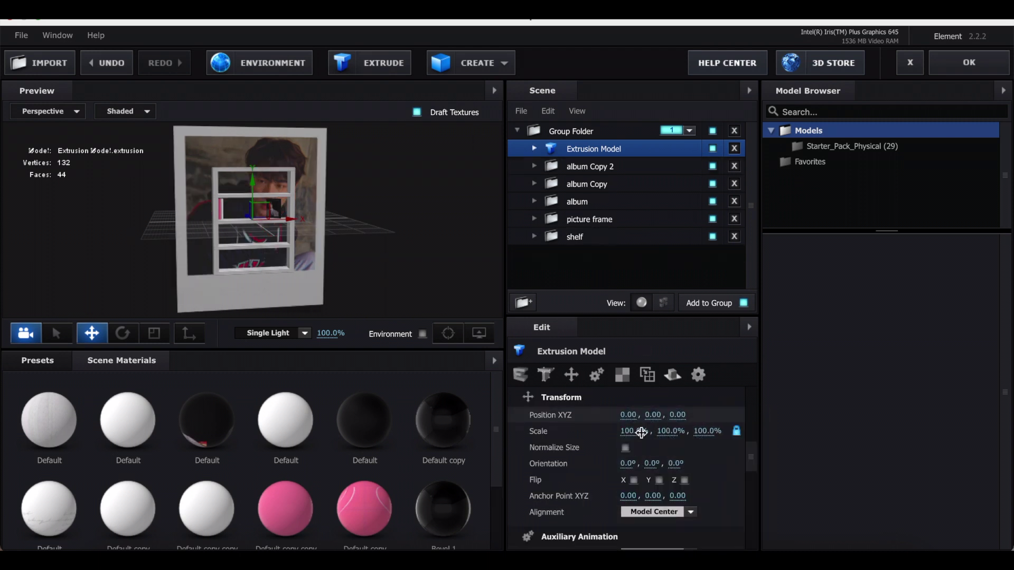
pyautogui.moveTo(628, 431); pyautogui.dragTo(667, 427)
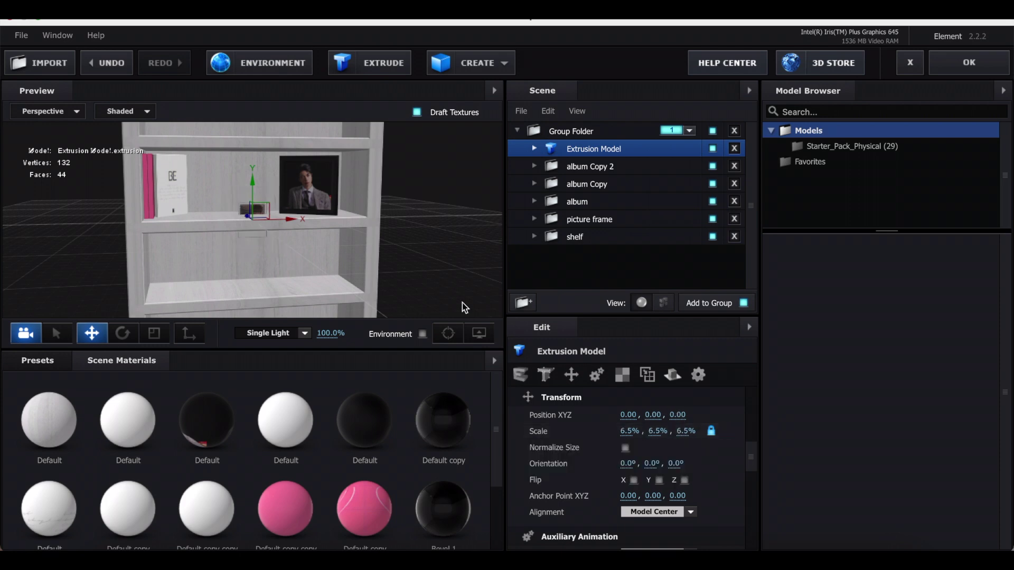
pyautogui.moveTo(682, 466); pyautogui.dragTo(687, 467)
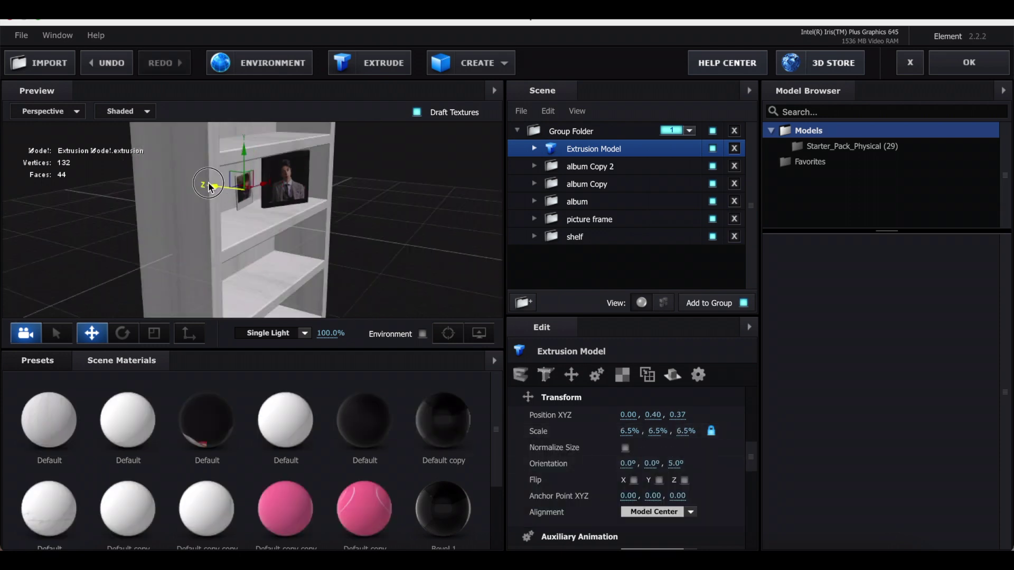
pyautogui.moveTo(210, 186); pyautogui.dragTo(206, 186)
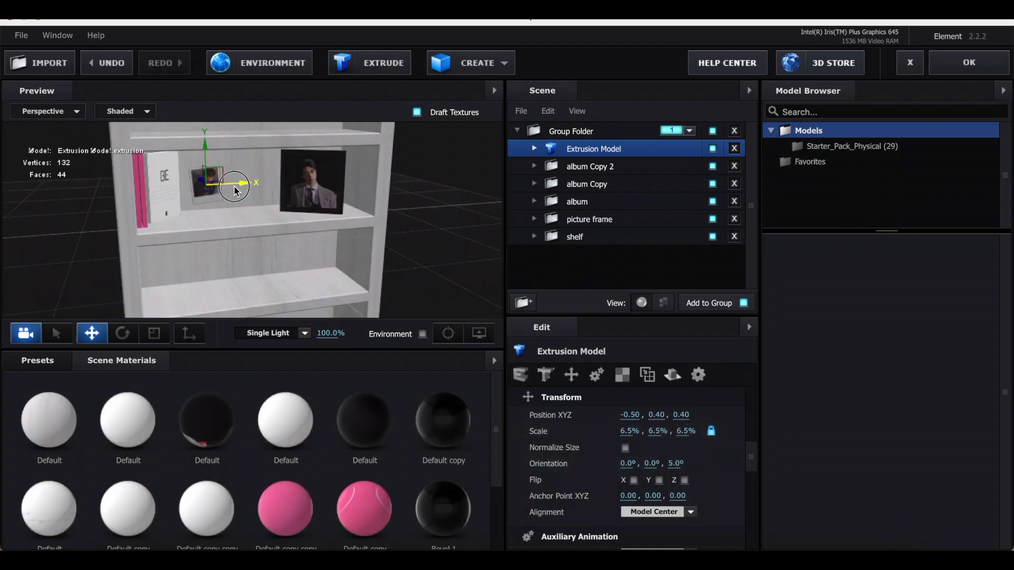
pyautogui.moveTo(208, 167); pyautogui.dragTo(208, 150)
pyautogui.scroll(-3, 282, 222)
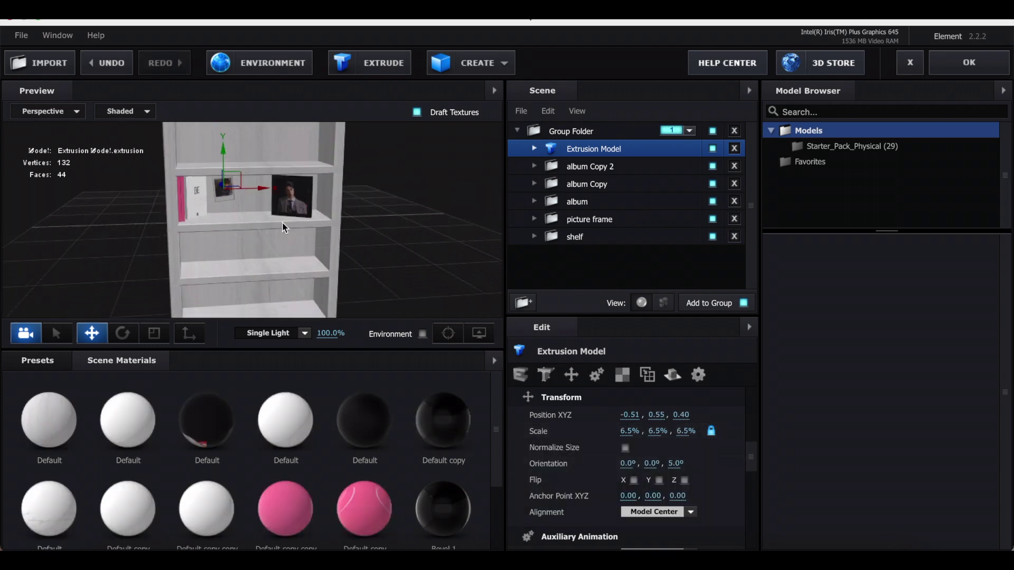
# Step: Extrude the second polaroid, scale it to 7.5%, tilt it slightly on Z and place it between the first polaroid and the picture frame
pyautogui.click(381, 71)
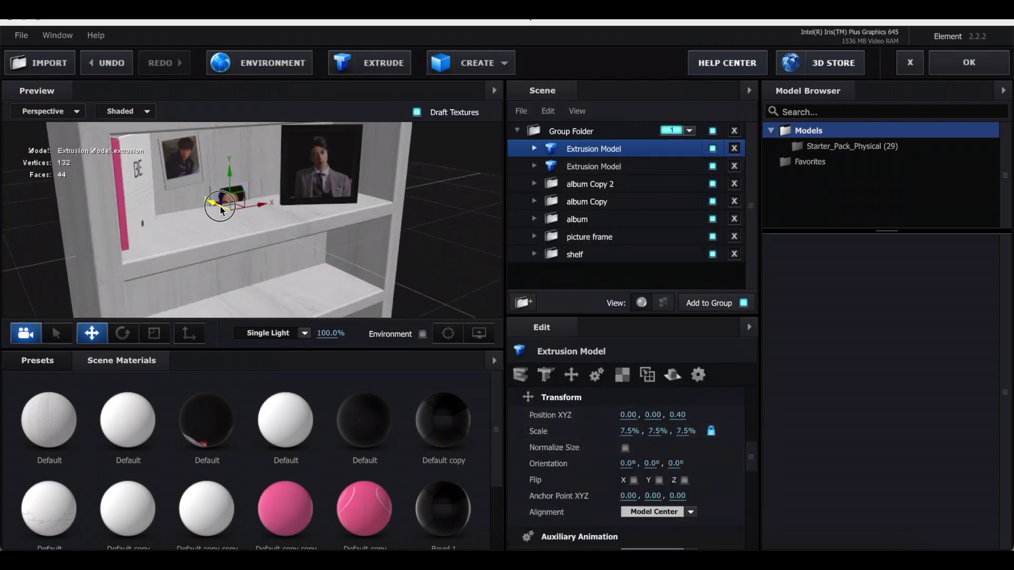
pyautogui.moveTo(675, 463); pyautogui.dragTo(670, 462)
pyautogui.moveTo(227, 225); pyautogui.dragTo(293, 230)
pyautogui.scroll(-3, 293, 230)
# Step: Add a new group folder inside the main group folder and hide all the existing bookshelf models
pyautogui.click(520, 134)
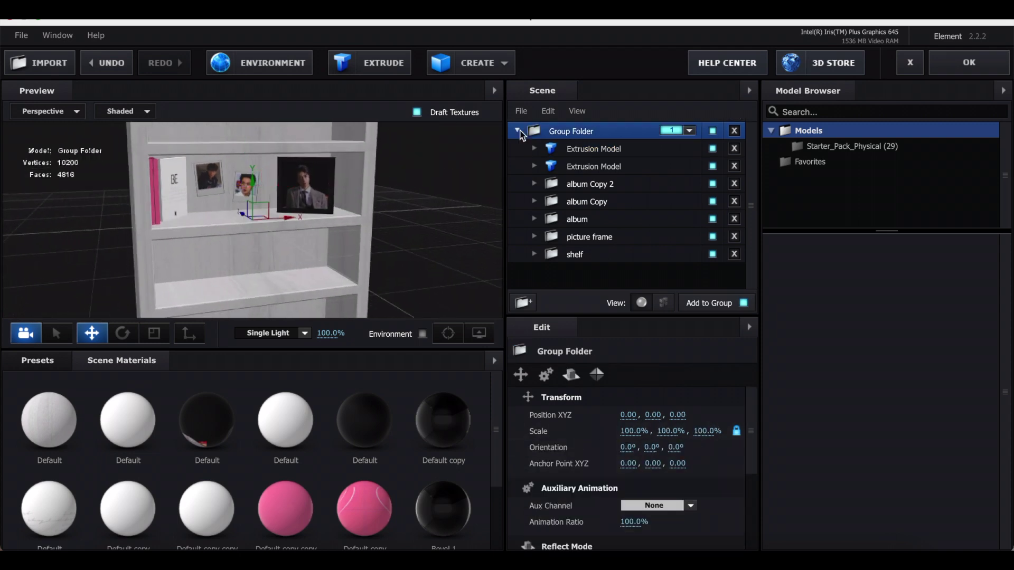
pyautogui.moveTo(433, 186); pyautogui.dragTo(336, 221)
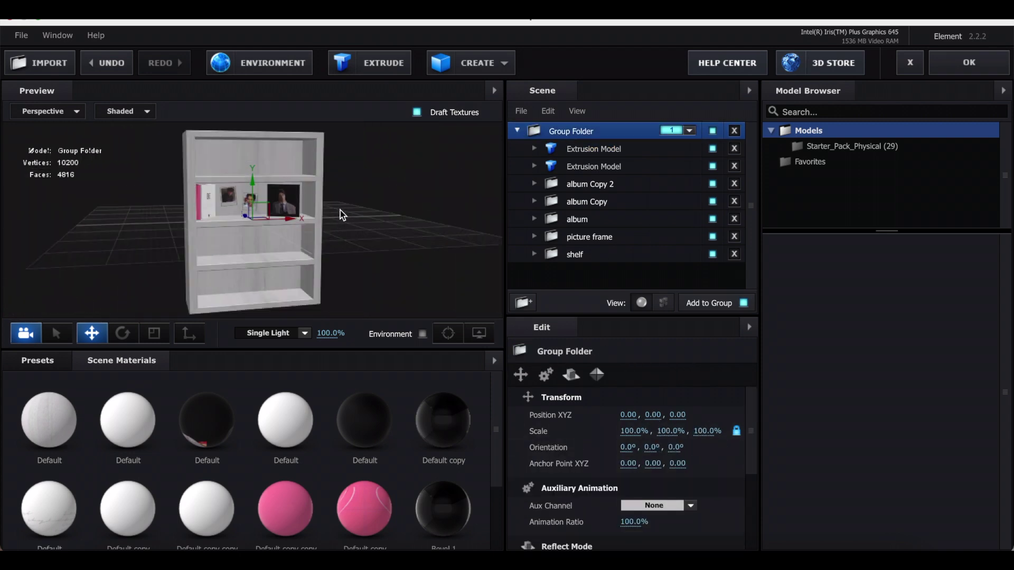
pyautogui.click(526, 304)
pyautogui.moveTo(712, 165); pyautogui.dragTo(712, 271)
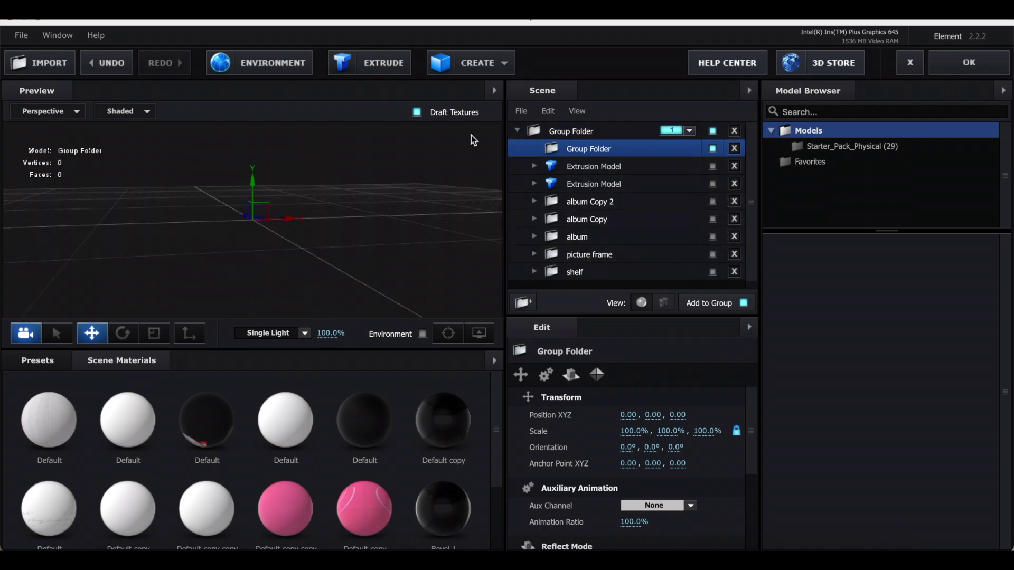
# Step: Create a cylinder in the new group folder and set its height to 0.08 to form a flat disc
pyautogui.click(473, 74)
pyautogui.click(516, 95)
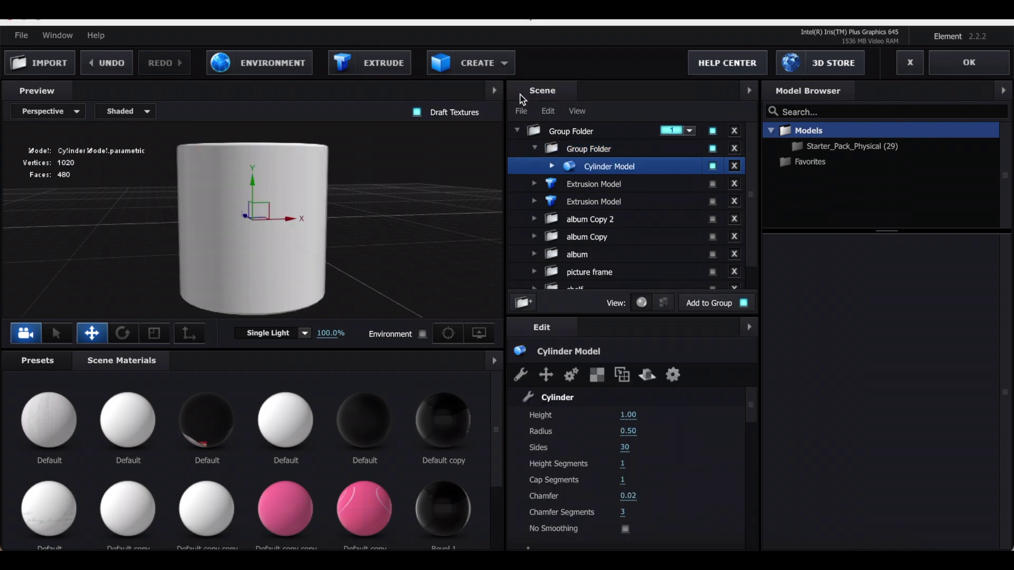
pyautogui.moveTo(621, 414); pyautogui.dragTo(576, 428)
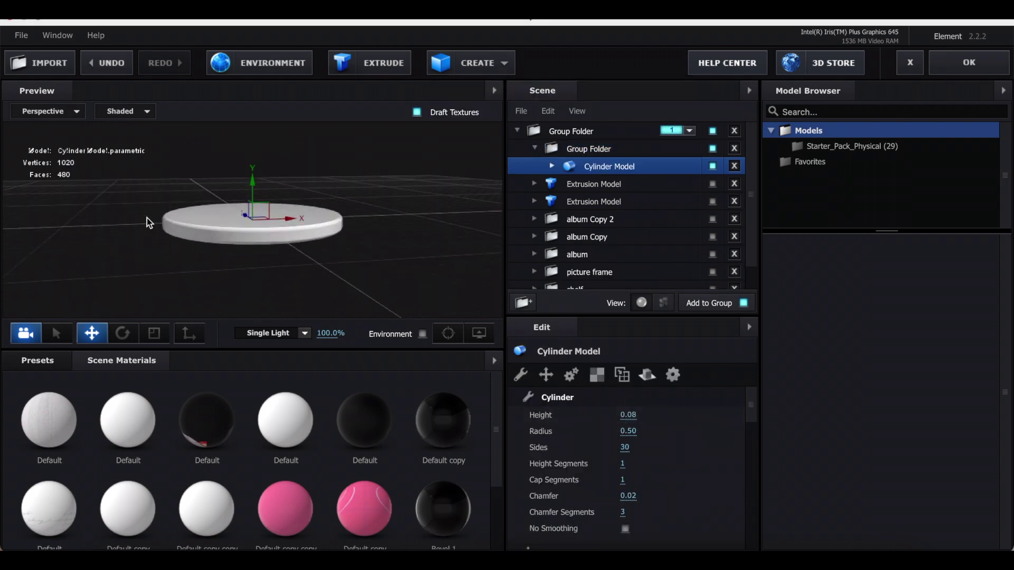
# Step: Create a second cylinder with a radius of 0.08 and stand it upright on the disc, slightly off-centre
pyautogui.click(478, 72)
pyautogui.click(517, 95)
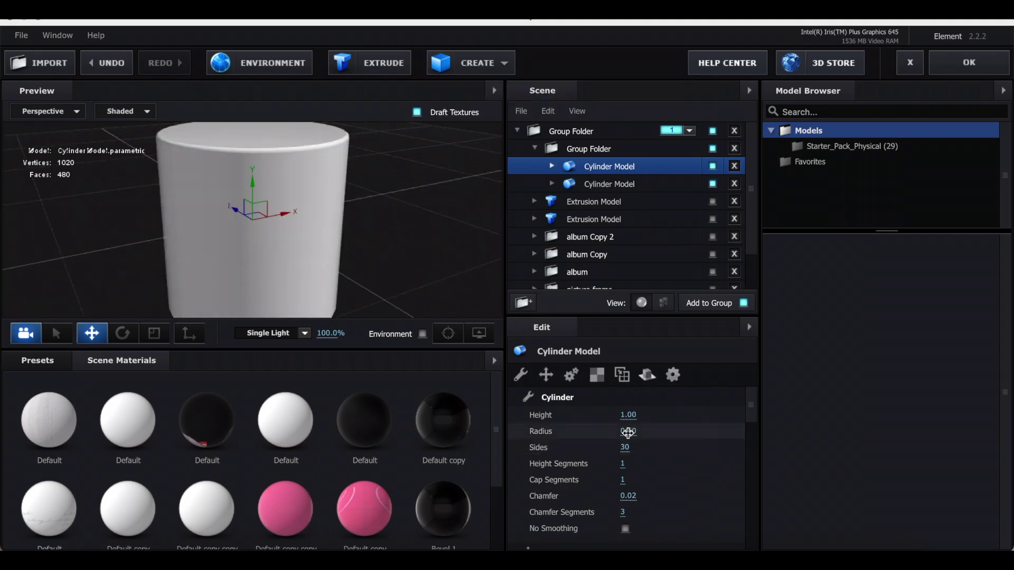
pyautogui.moveTo(629, 432); pyautogui.dragTo(599, 435)
pyautogui.scroll(-3, 259, 198)
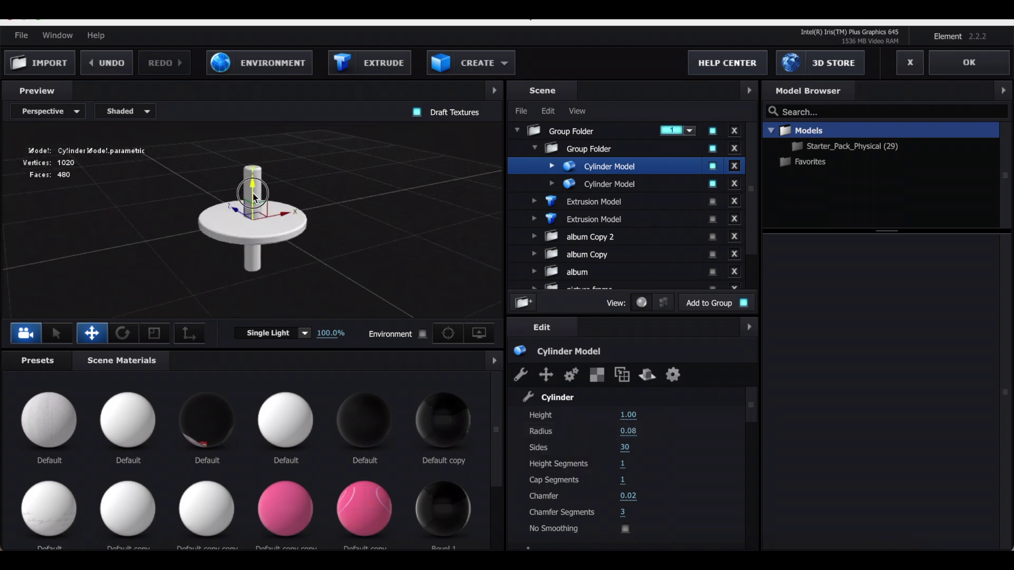
pyautogui.moveTo(253, 197); pyautogui.dragTo(266, 138)
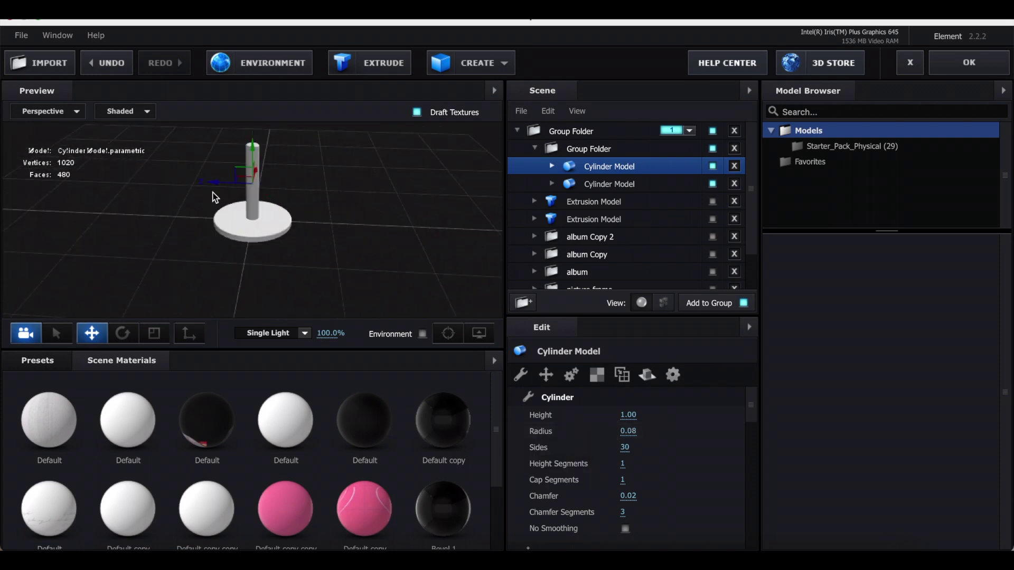
pyautogui.moveTo(216, 181); pyautogui.dragTo(201, 183)
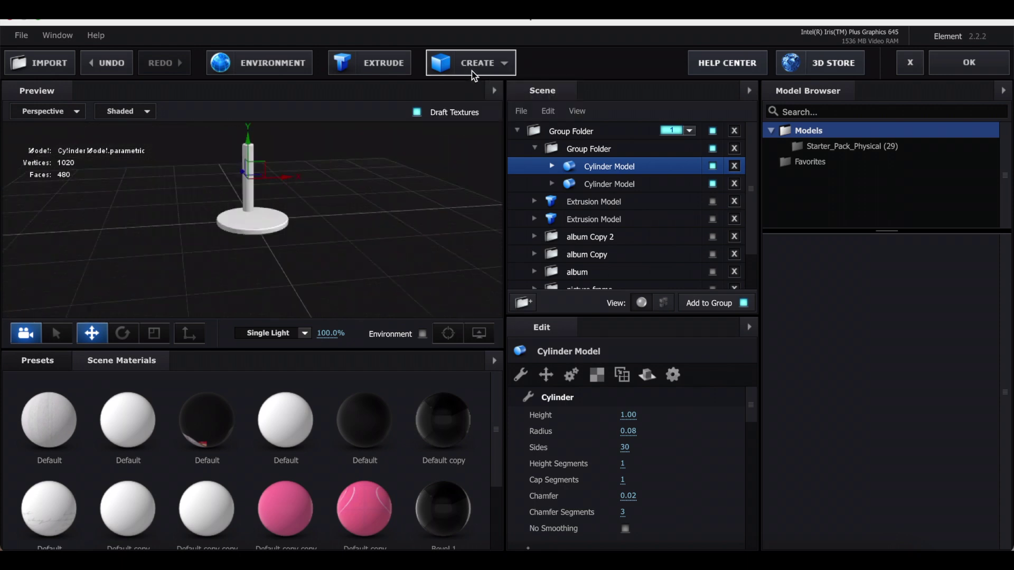
# Step: Create a third cylinder with a height of 0.05 and set its X orientation to 90°
pyautogui.click(471, 71)
pyautogui.click(549, 95)
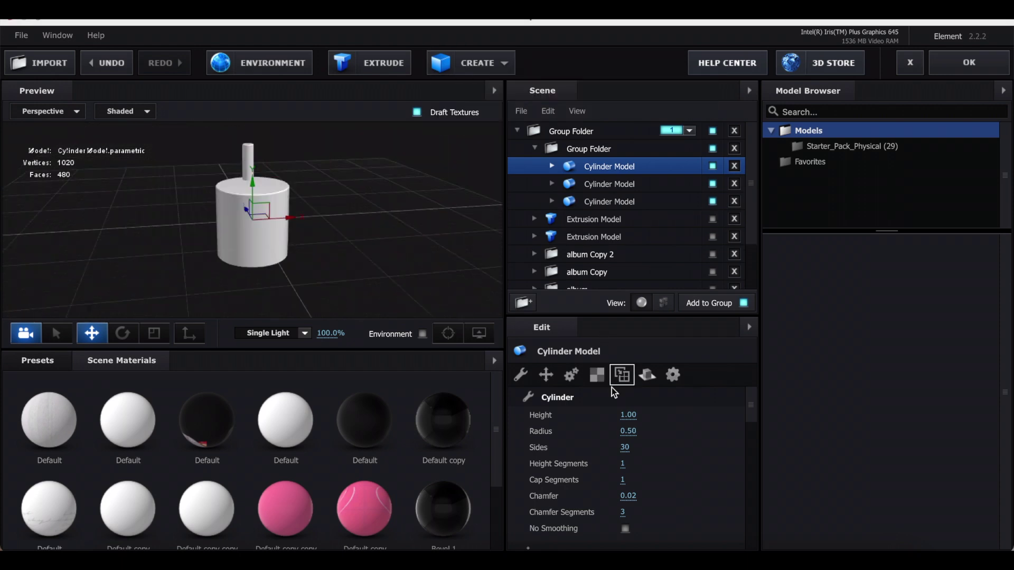
pyautogui.moveTo(628, 413); pyautogui.dragTo(573, 423)
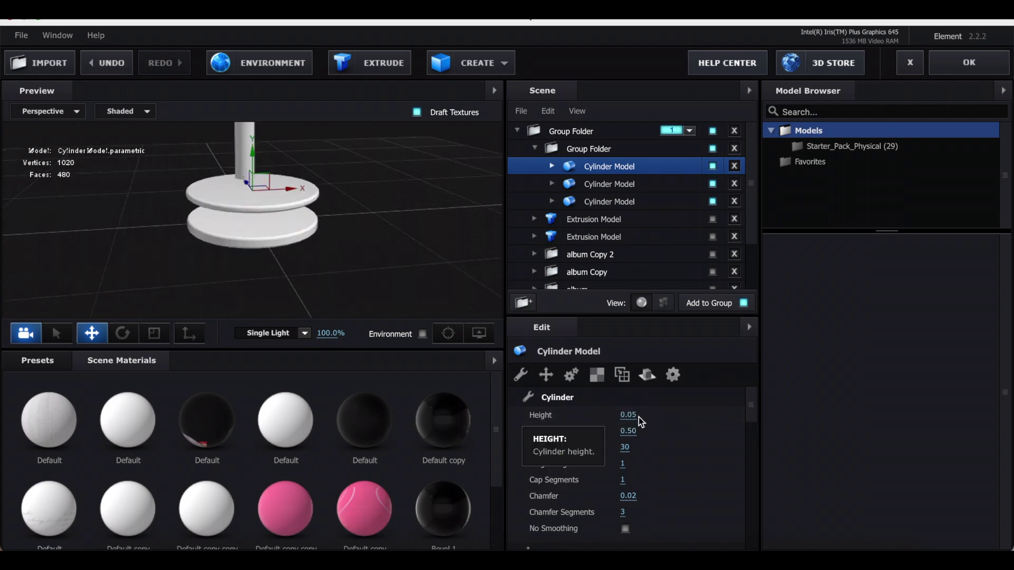
pyautogui.click(547, 376)
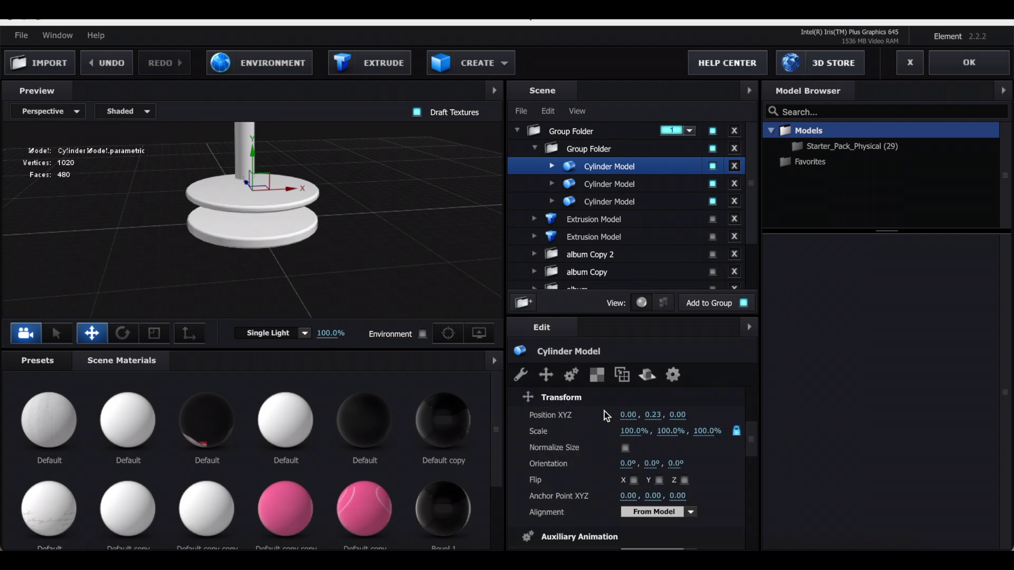
pyautogui.click(628, 464)
pyautogui.write('90')
pyautogui.press('Return')
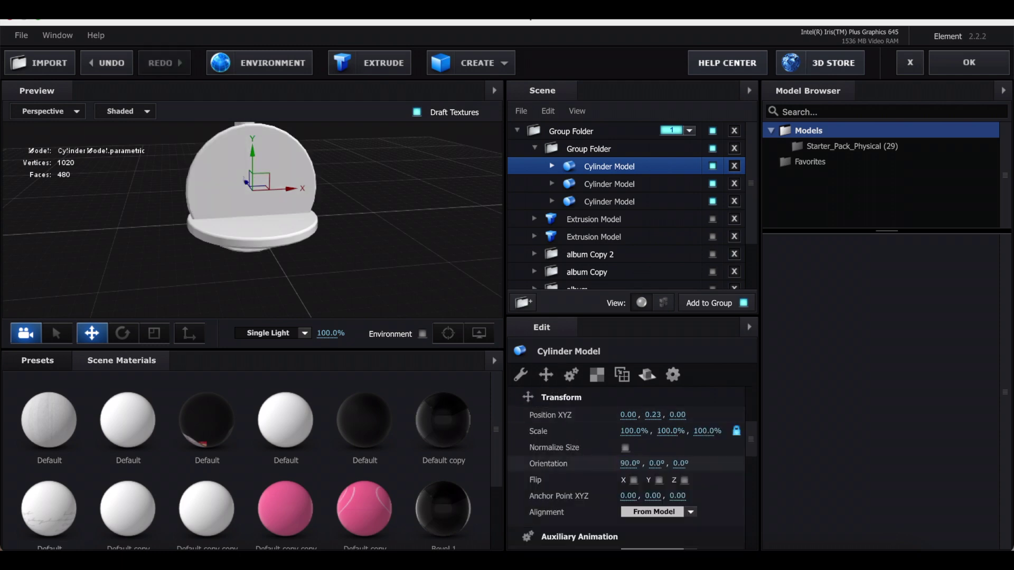
# Step: Place the upright disc against the top of the post at about Y 0.99, Z 0.20 and tilt it to 96.5° on X
pyautogui.moveTo(255, 174); pyautogui.dragTo(261, 119)
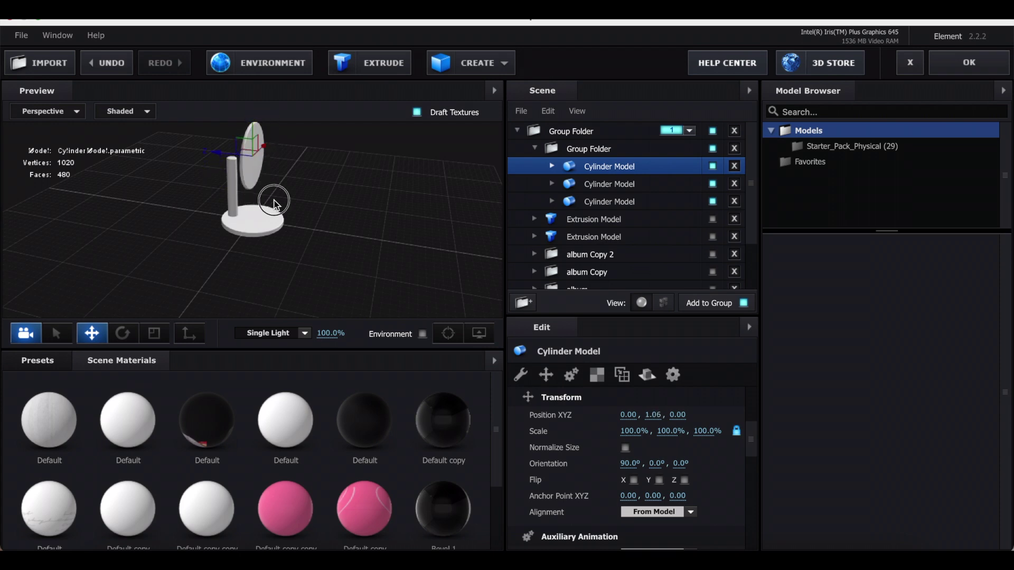
pyautogui.moveTo(273, 201); pyautogui.dragTo(328, 200)
pyautogui.moveTo(225, 162); pyautogui.dragTo(207, 165)
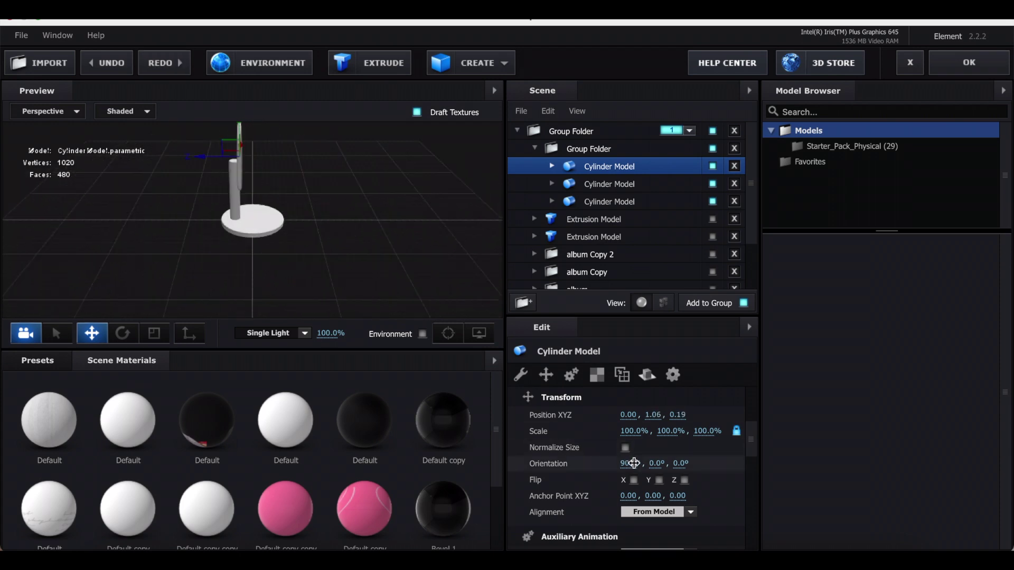
pyautogui.moveTo(630, 463); pyautogui.dragTo(641, 462)
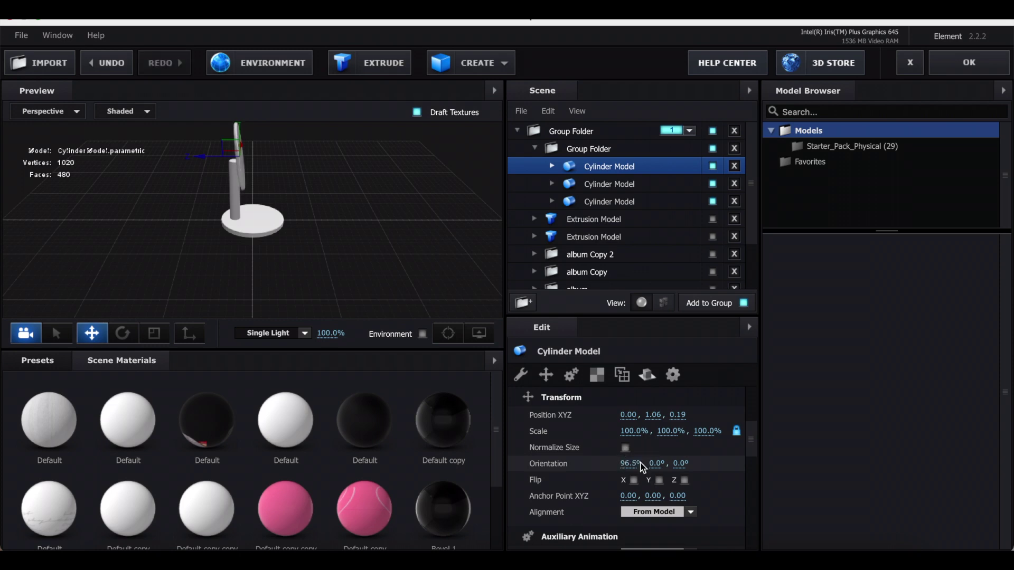
pyautogui.moveTo(412, 267); pyautogui.dragTo(382, 253)
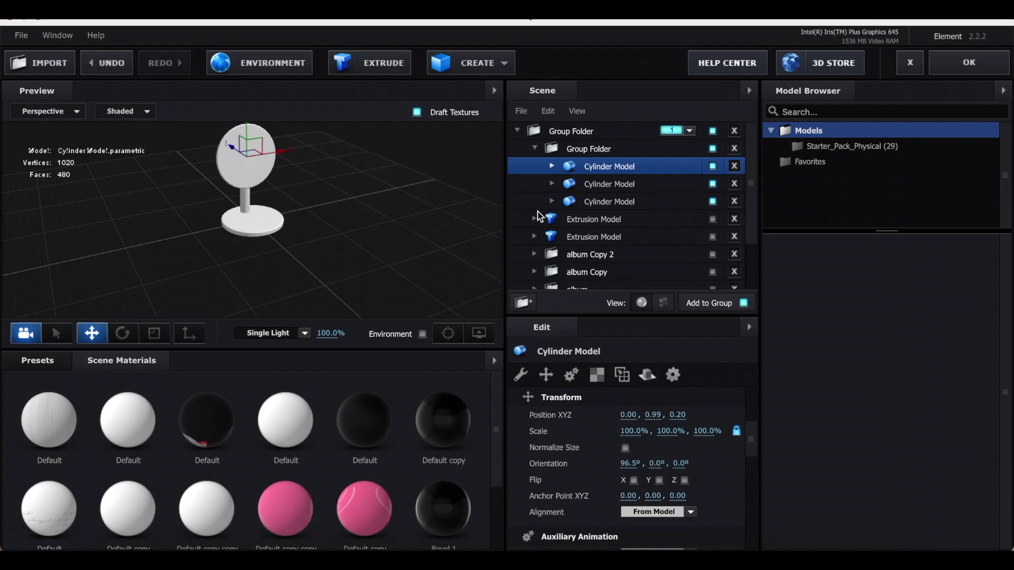
# Step: Duplicate the tilted disc, scale the copy to 85.5% and shift it slightly along Z to 0.19 as the mirror face
pyautogui.press('super+z')
pyautogui.moveTo(315, 210); pyautogui.dragTo(432, 233)
pyautogui.moveTo(665, 432); pyautogui.dragTo(655, 433)
pyautogui.moveTo(198, 160); pyautogui.dragTo(201, 161)
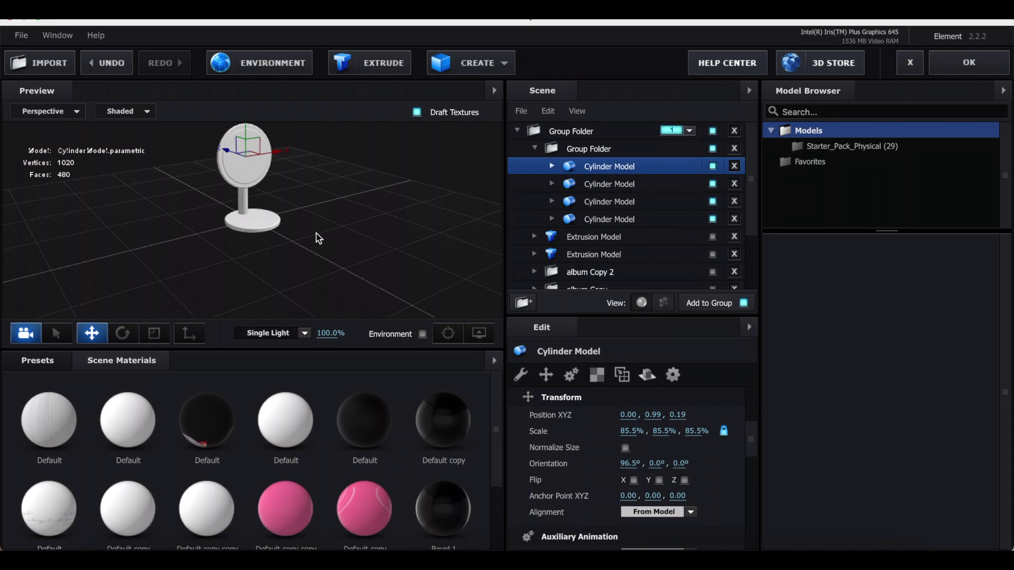
# Step: Apply the scene, scale the Eng9YNEXMAAGygC.jpg layer to 330%, and pre-compose and hide it
pyautogui.click(969, 63)
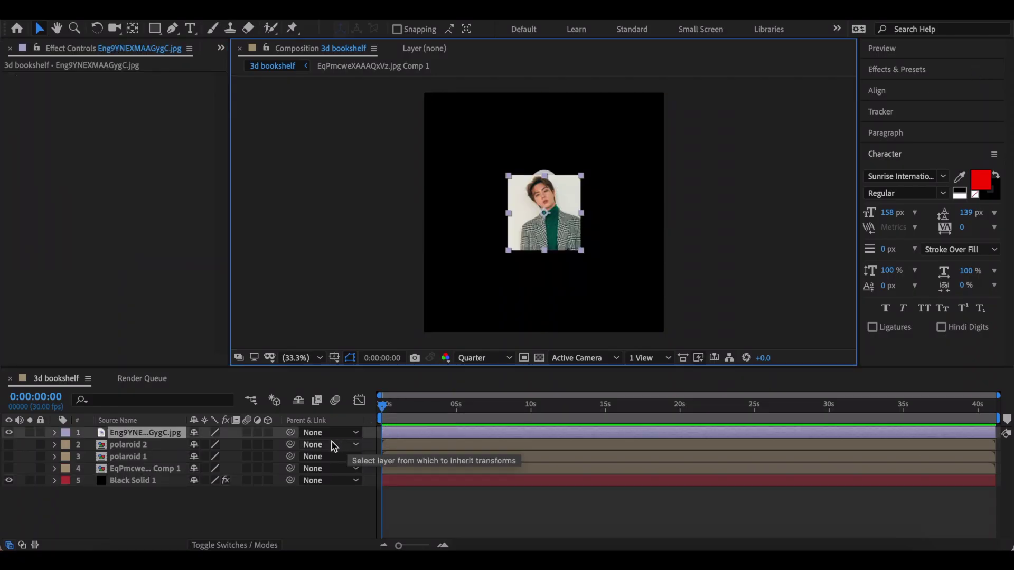
pyautogui.press('s')
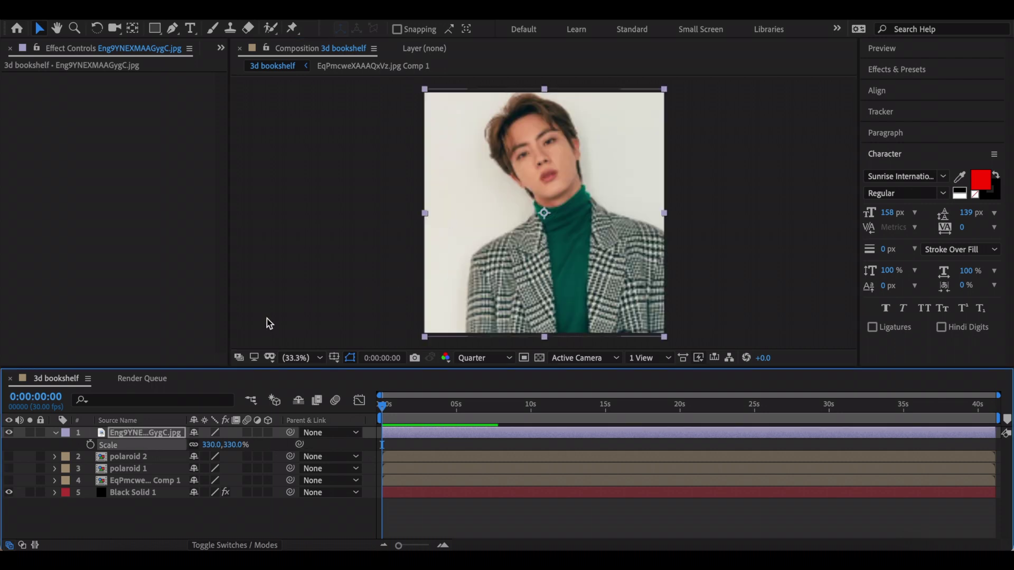
pyautogui.hotkey('ctrl', 'shift', 'c')
pyautogui.press('Return')
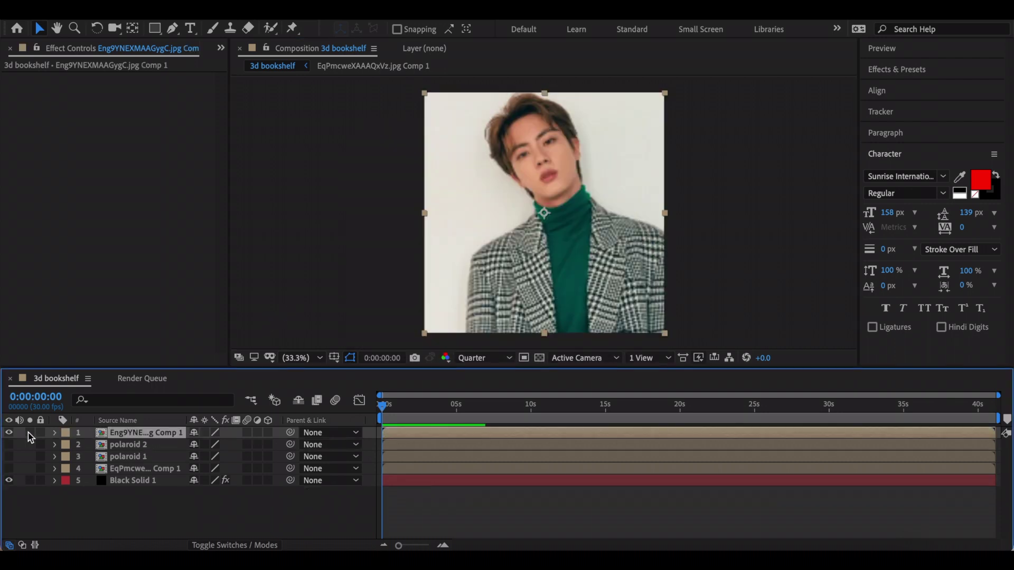
pyautogui.click(10, 434)
# Step: Assign Eng9YNEXMAAGygC.jpg Comp 1 to custom texture map Layer 4 on Black Solid 1 and reopen the scene setup
pyautogui.click(152, 481)
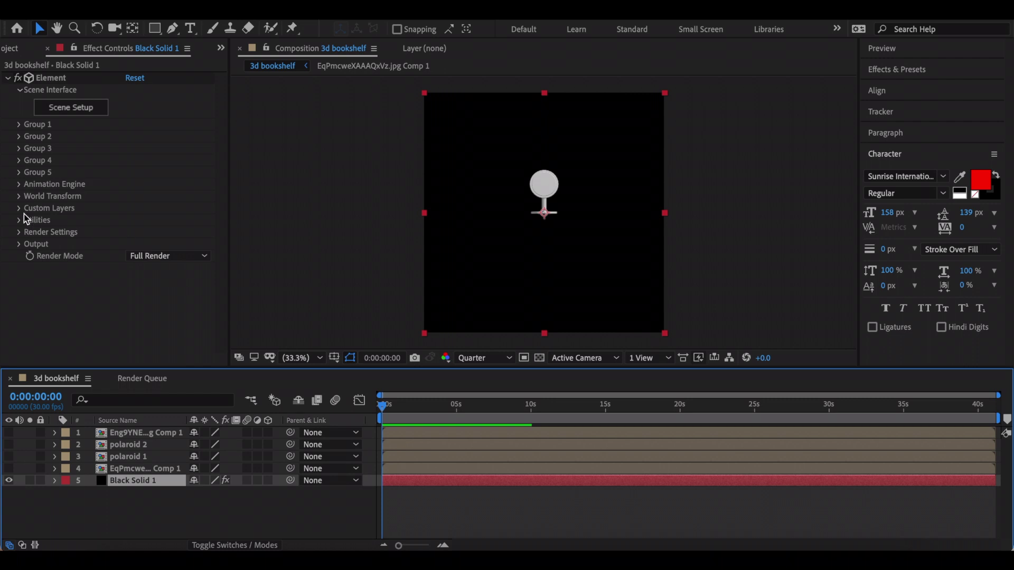
pyautogui.click(43, 209)
pyautogui.click(28, 234)
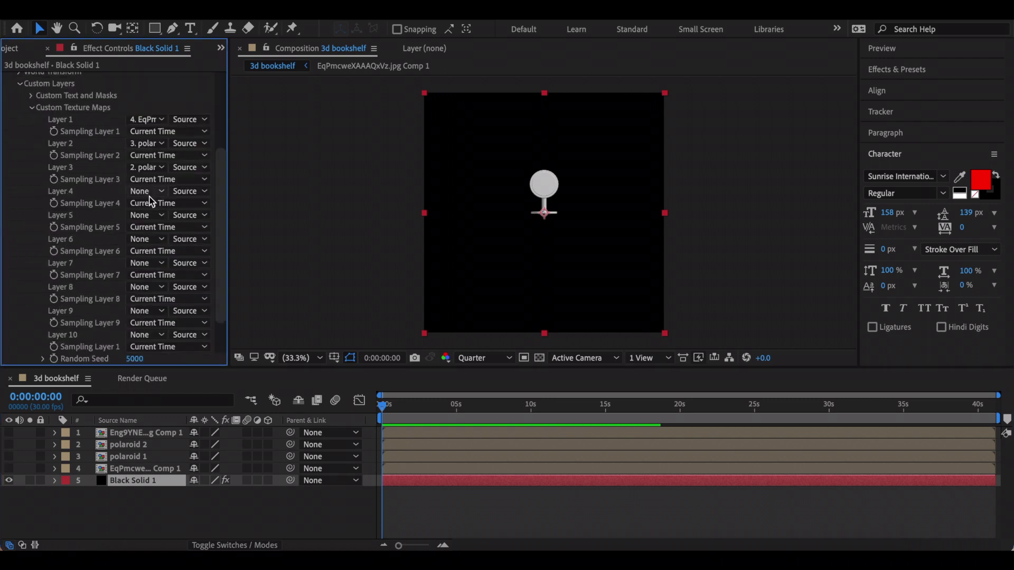
pyautogui.click(150, 193)
pyautogui.click(158, 221)
pyautogui.click(20, 81)
pyautogui.click(93, 113)
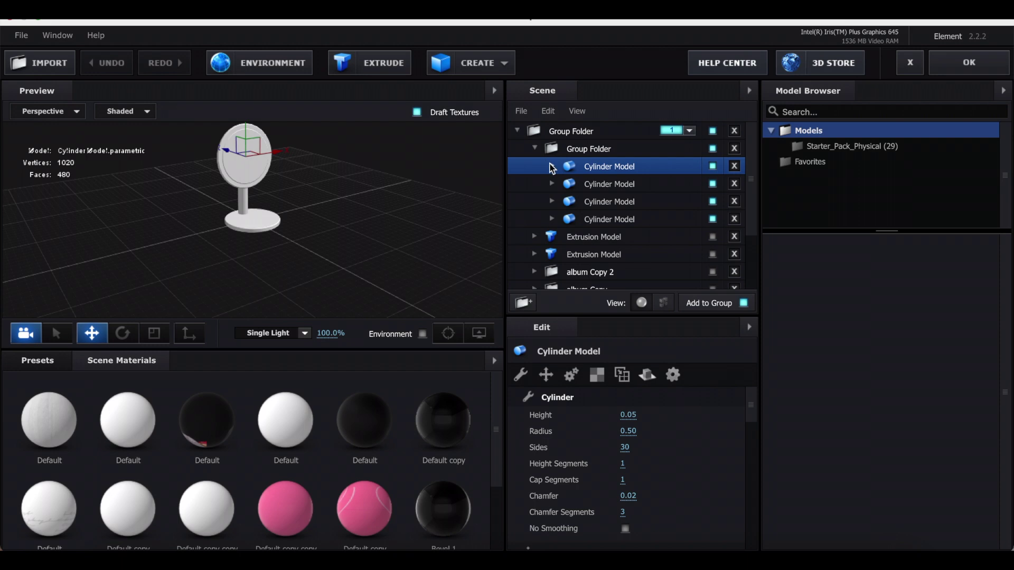
# Step: Set the diffuse texture of the smaller disc's material to Custom Layer 1
pyautogui.click(552, 167)
pyautogui.click(587, 184)
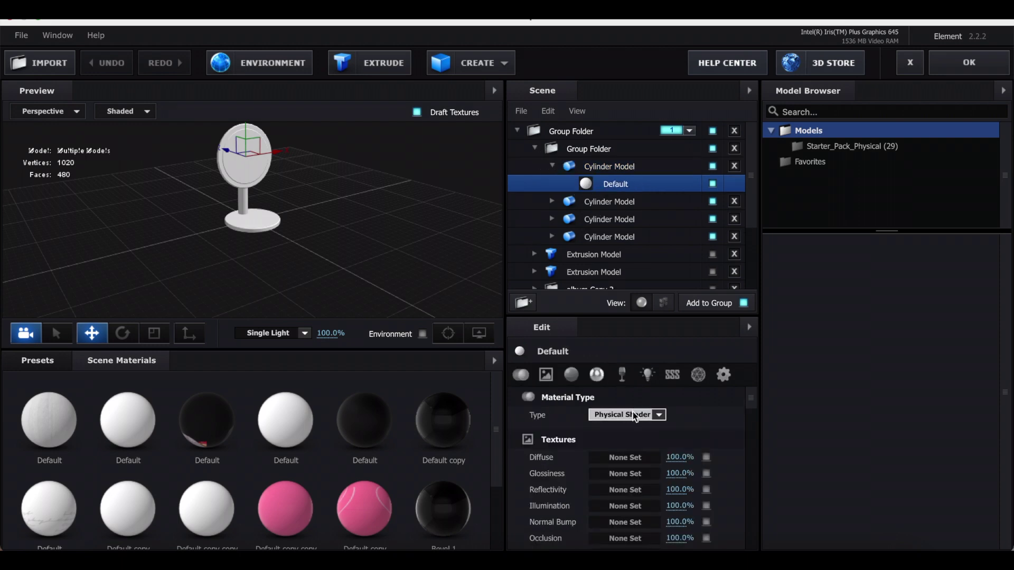
pyautogui.click(628, 457)
pyautogui.click(463, 124)
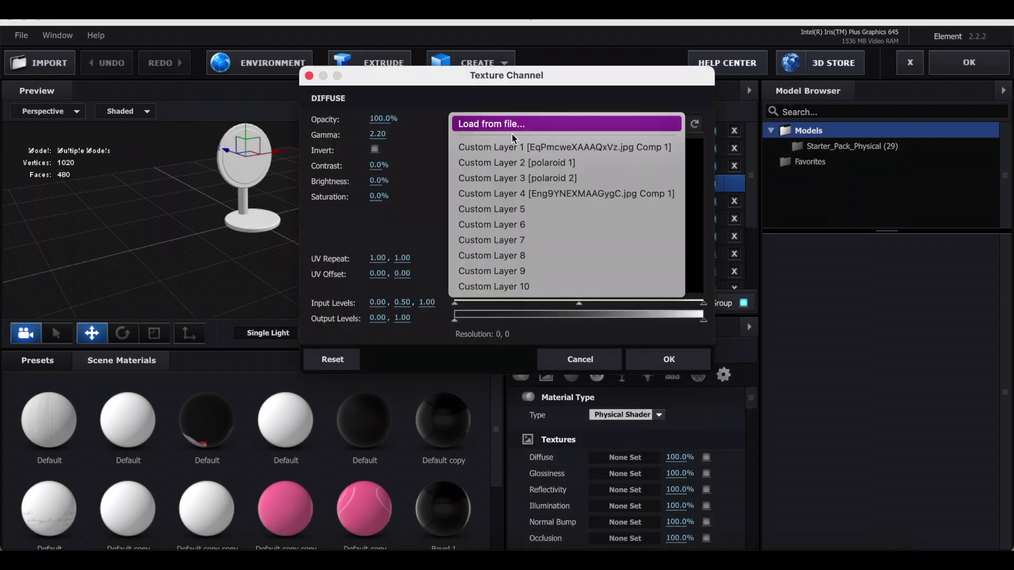
pyautogui.click(555, 151)
pyautogui.click(668, 359)
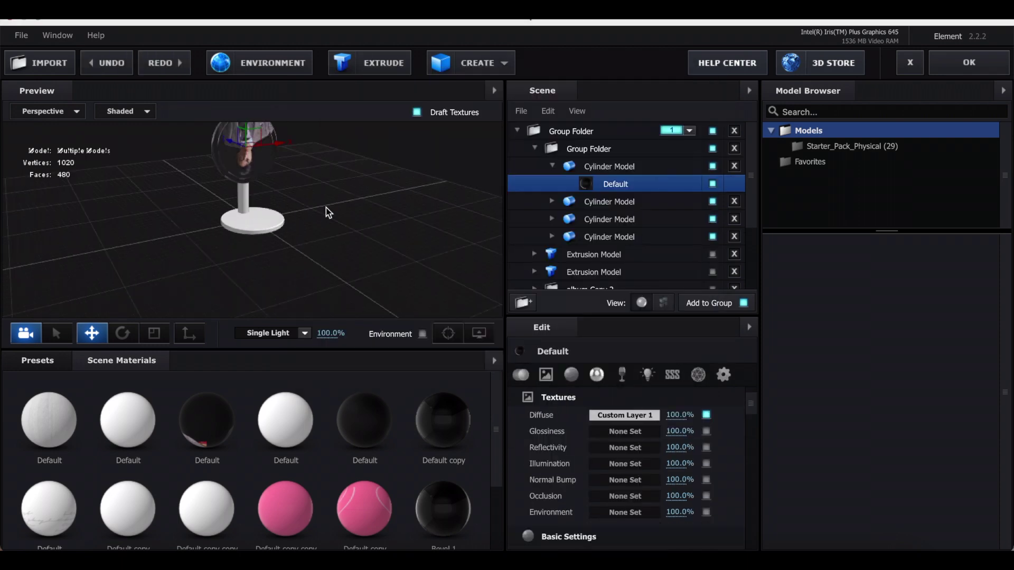
# Step: Set the smaller disc's Y orientation to 180° to turn its image upright
pyautogui.click(623, 169)
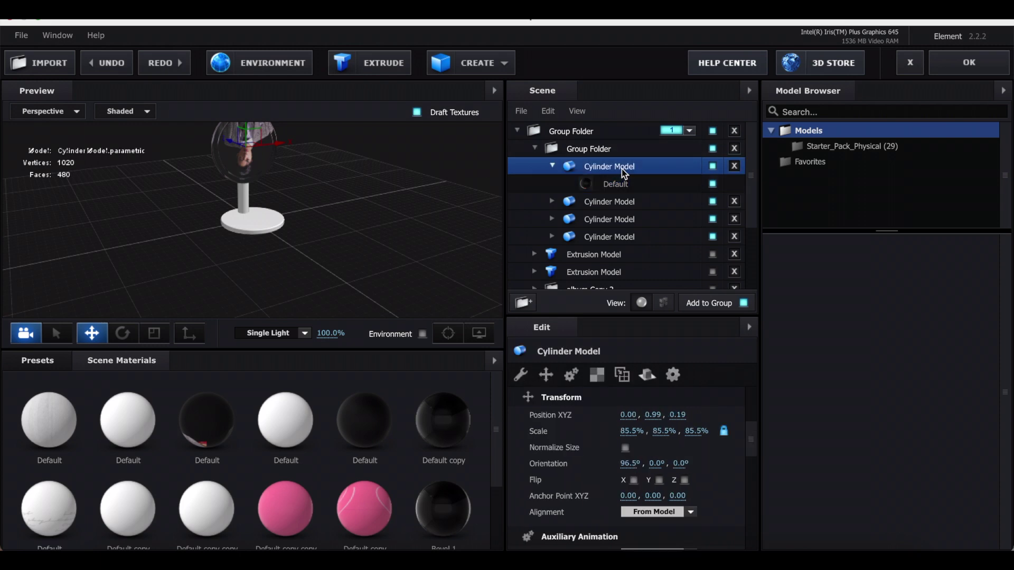
pyautogui.click(655, 463)
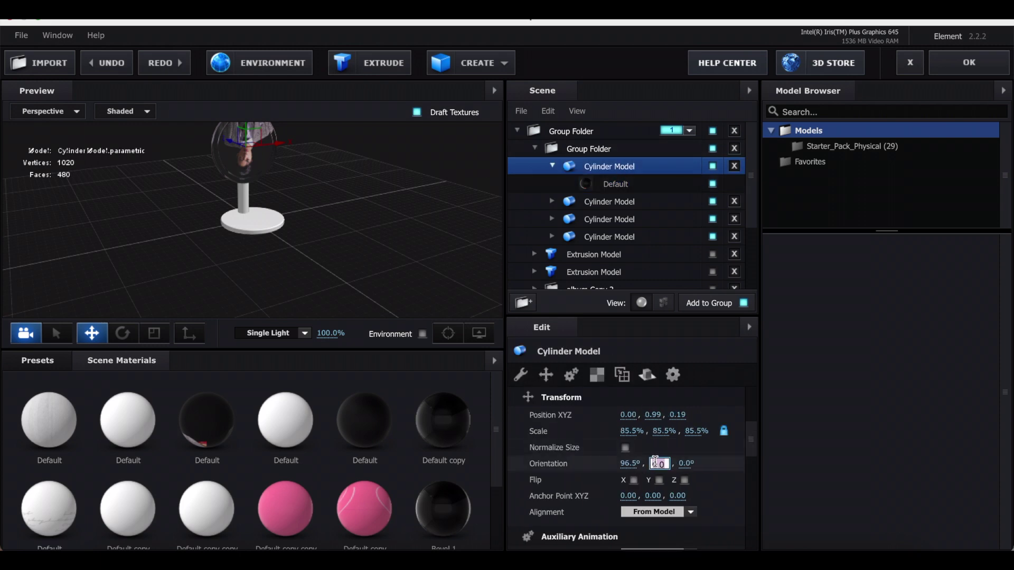
pyautogui.write('180')
pyautogui.press('Return')
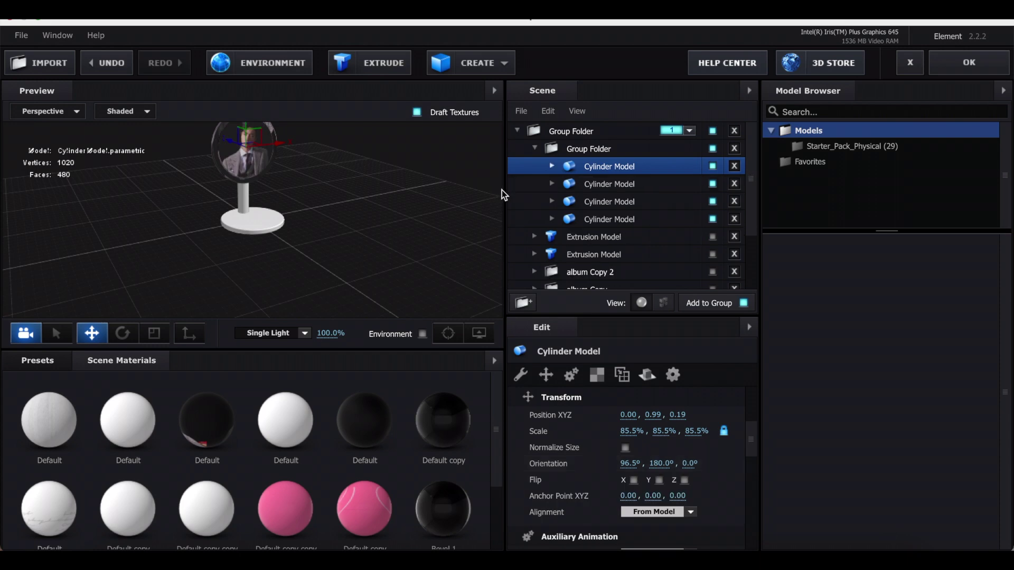
# Step: Duplicate and replace the larger disc's material and reset the copy to remove its image texture
pyautogui.click(551, 184)
pyautogui.click(544, 184)
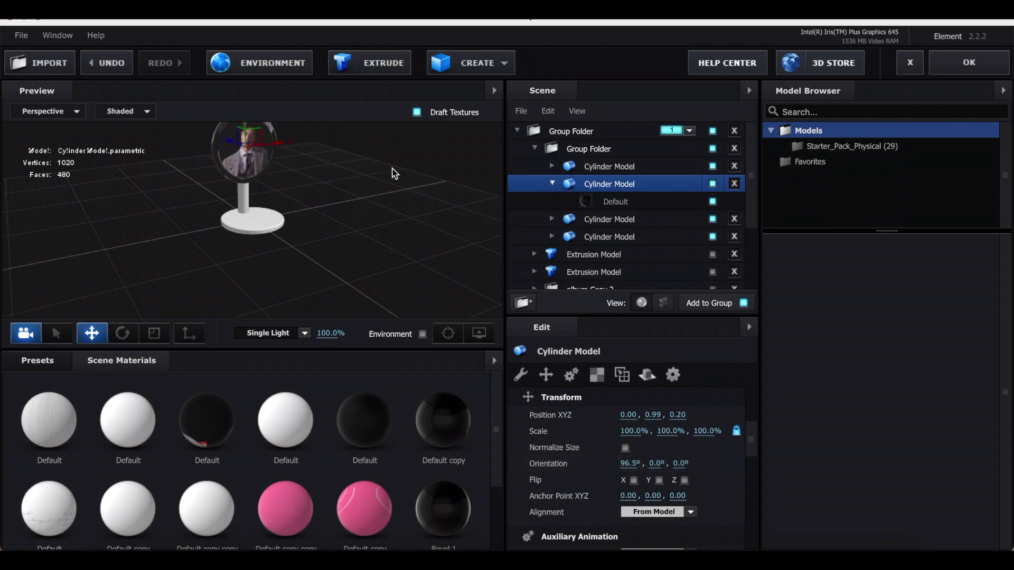
pyautogui.rightClick(615, 201)
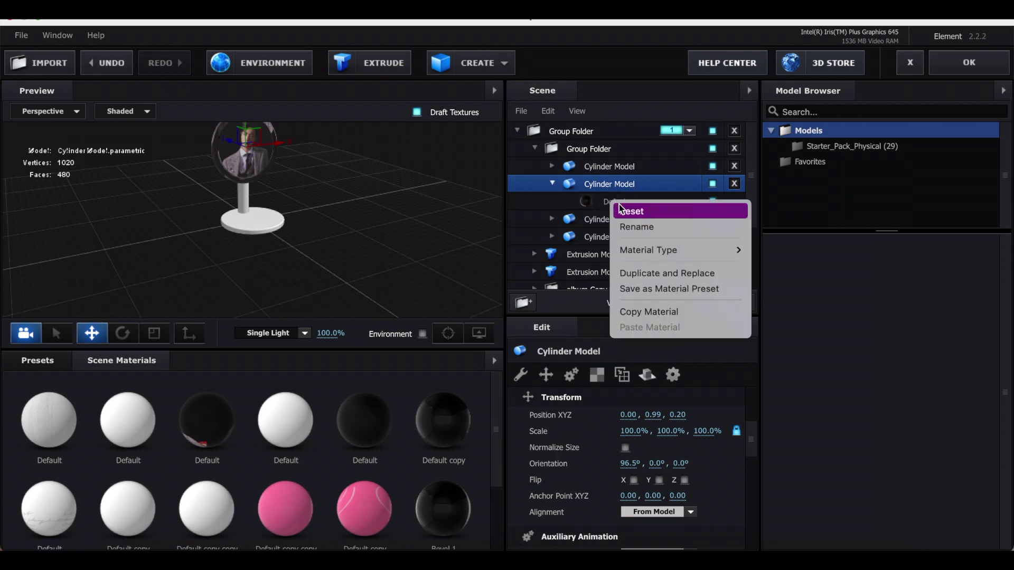
pyautogui.click(632, 212)
pyautogui.rightClick(628, 208)
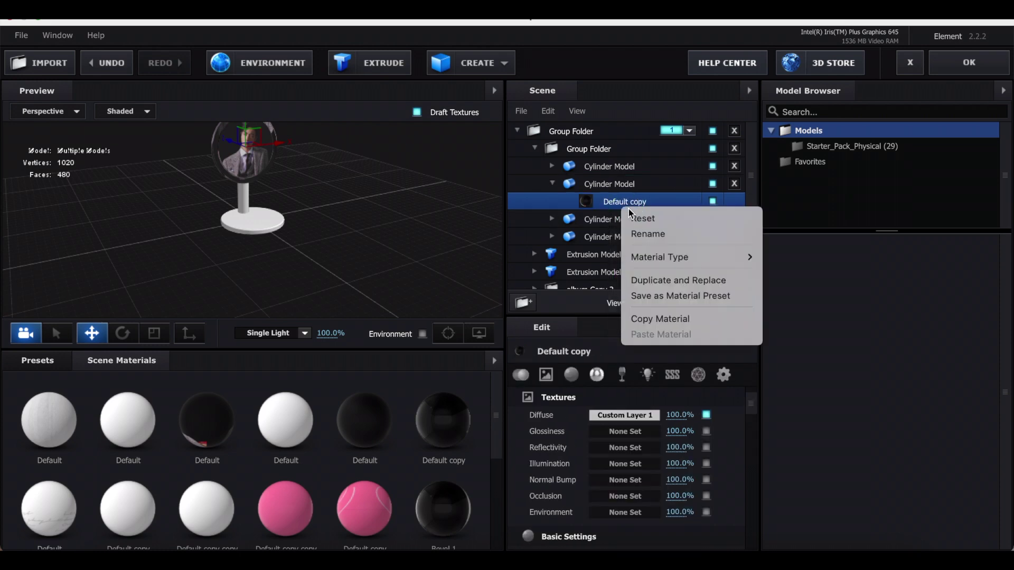
pyautogui.click(632, 217)
pyautogui.scroll(-1, 318, 208)
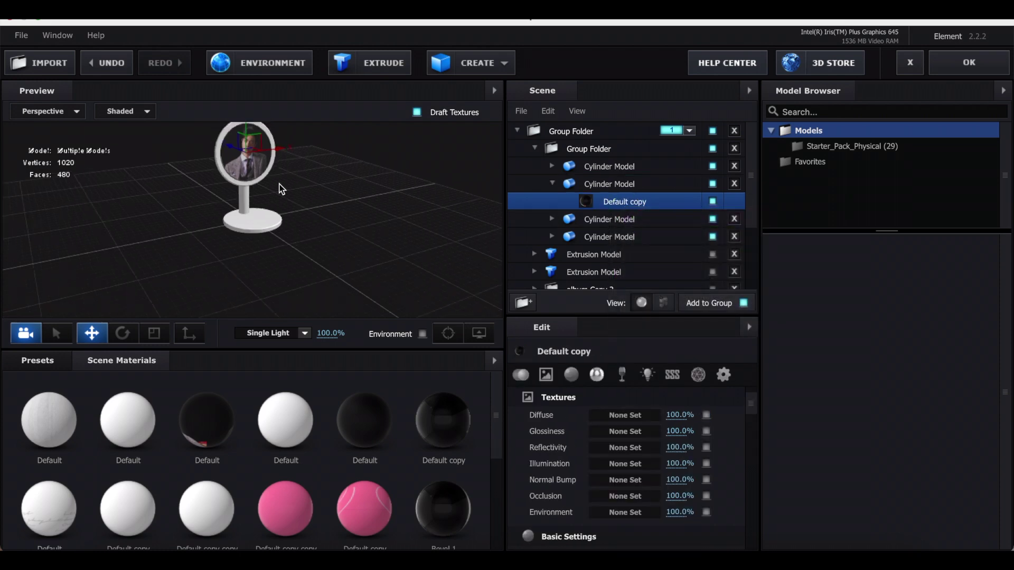
# Step: Apply Physical material presets to the mirror's outer ring and stand cylinders
pyautogui.click(551, 184)
pyautogui.click(58, 367)
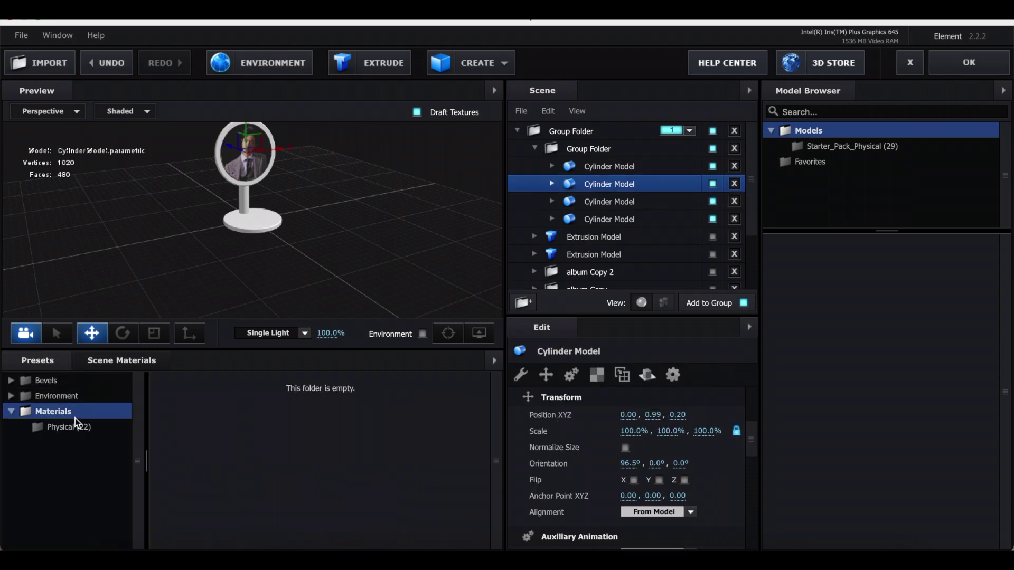
pyautogui.click(75, 427)
pyautogui.moveTo(274, 431); pyautogui.dragTo(300, 148)
pyautogui.moveTo(304, 414); pyautogui.dragTo(607, 201)
pyautogui.moveTo(496, 236); pyautogui.dragTo(390, 239)
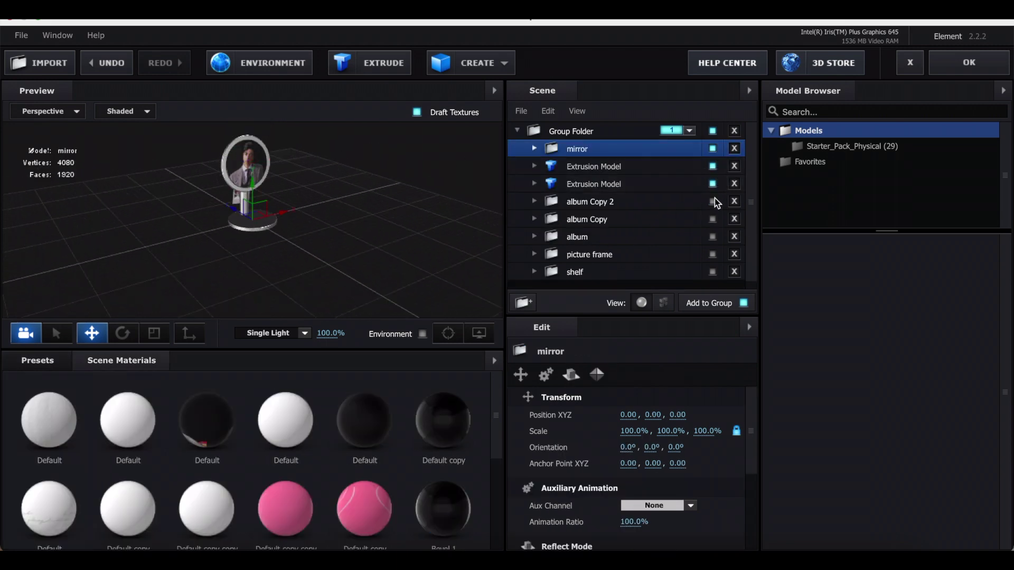
# Step: Show the album copies, album, picture frame and shelf groups again
pyautogui.click(712, 202)
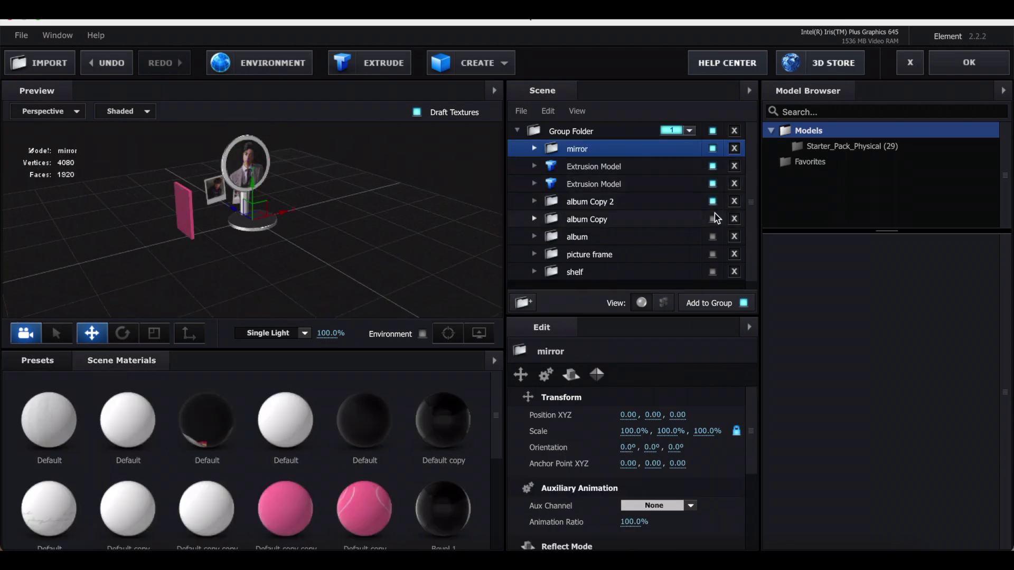
pyautogui.click(712, 219)
pyautogui.click(712, 237)
pyautogui.click(712, 254)
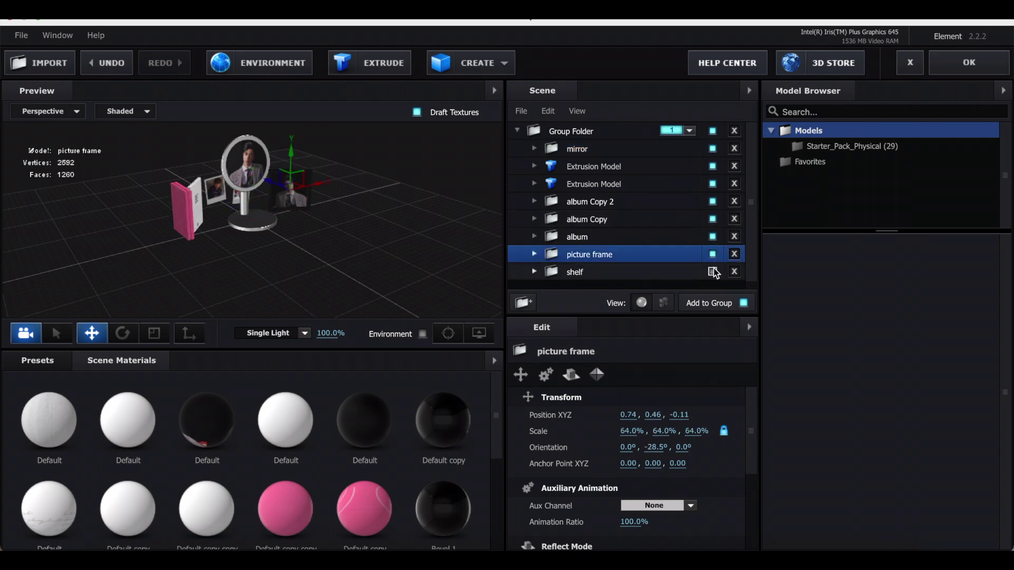
pyautogui.click(712, 272)
# Step: Scale down the mirror group, stand it near the right end of the top shelf and apply the scene
pyautogui.click(607, 148)
pyautogui.moveTo(332, 153); pyautogui.dragTo(332, 184, button='right')
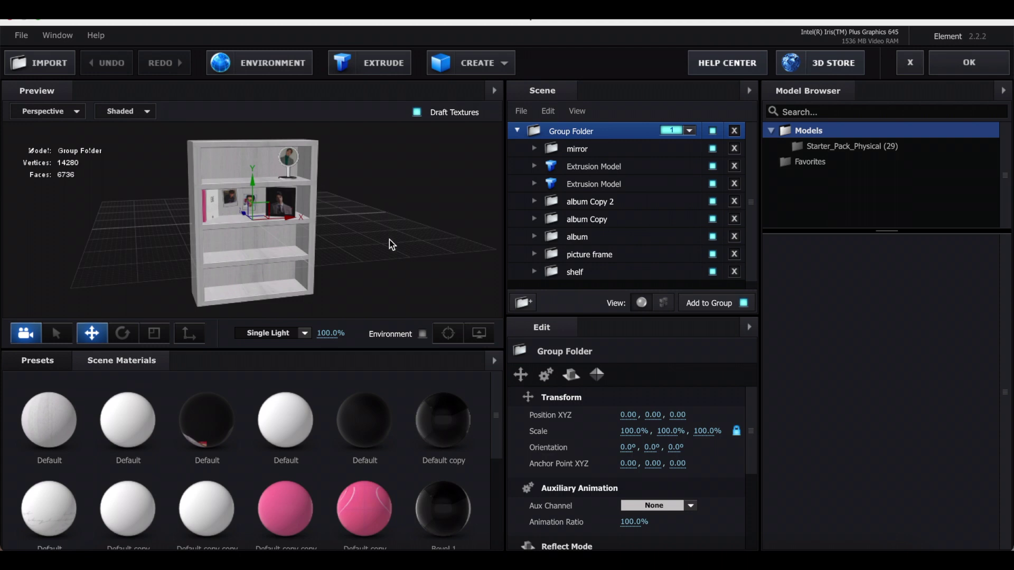
pyautogui.click(971, 63)
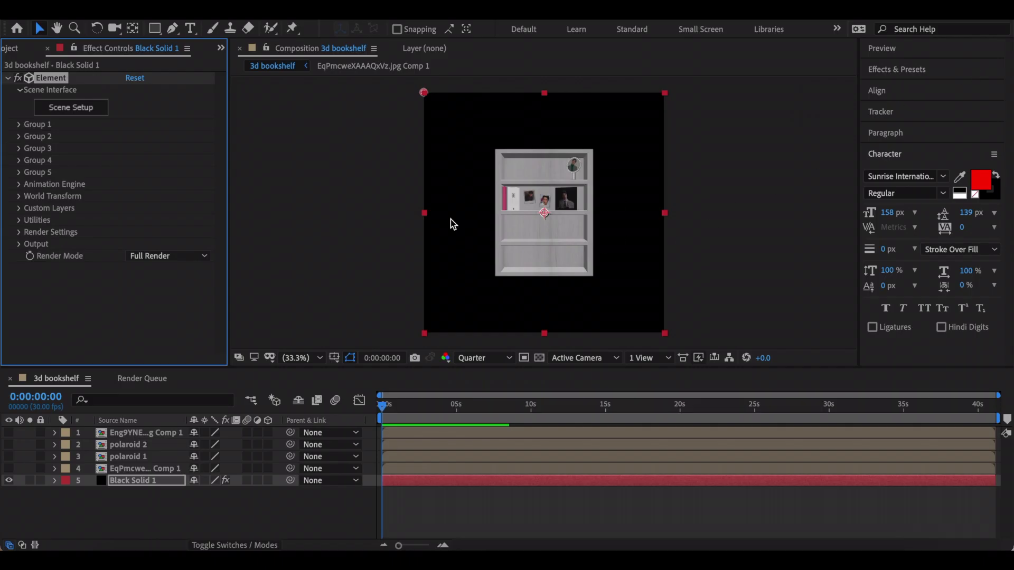
# Step: Create a box with a Z size of 0.05, scale it to 572% and place it behind the bookshelf at Z 0.69
pyautogui.click(81, 108)
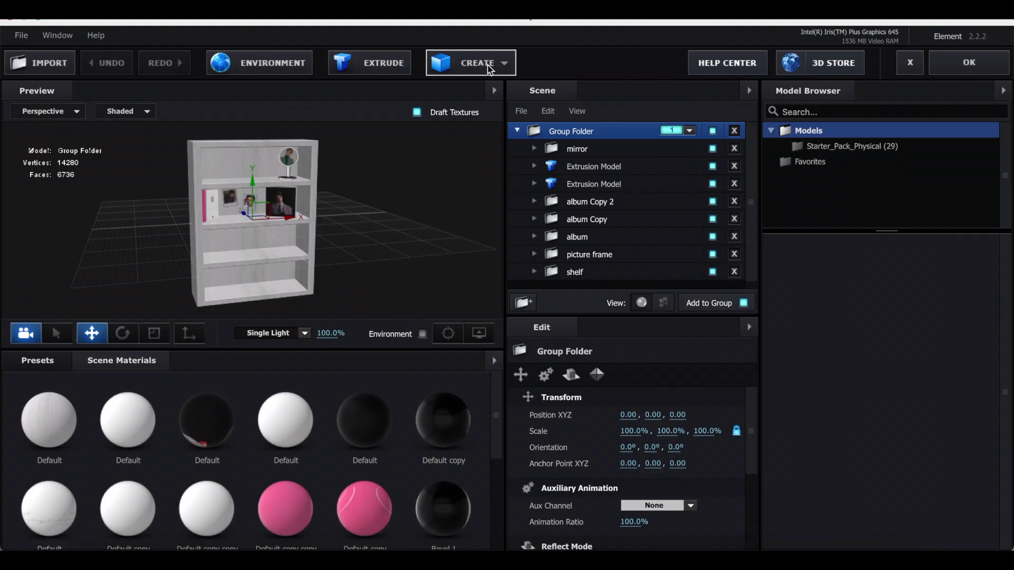
pyautogui.click(488, 63)
pyautogui.click(446, 99)
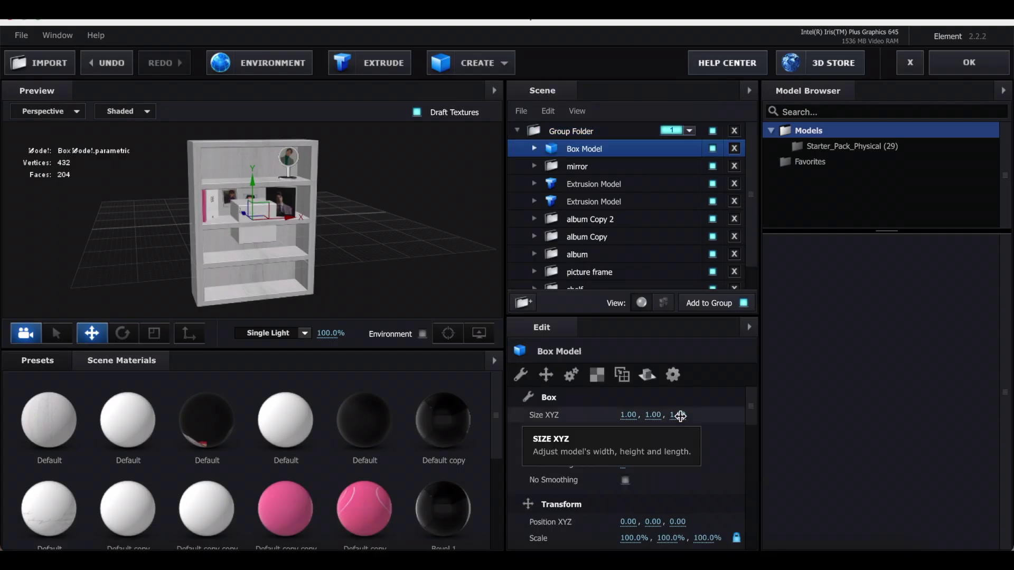
pyautogui.moveTo(678, 414); pyautogui.dragTo(610, 436)
pyautogui.scroll(-3, 629, 425)
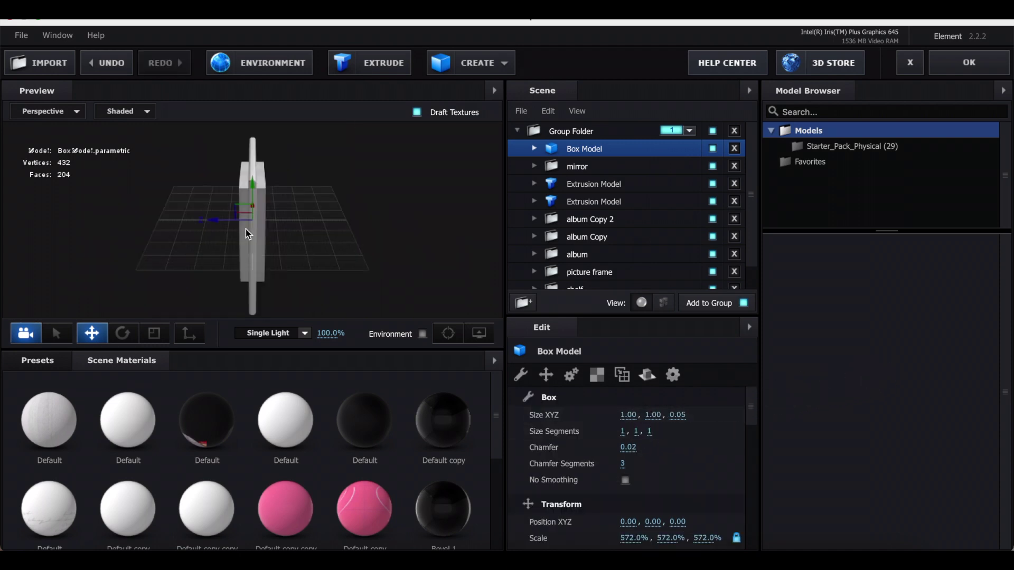
pyautogui.moveTo(235, 220); pyautogui.dragTo(218, 224)
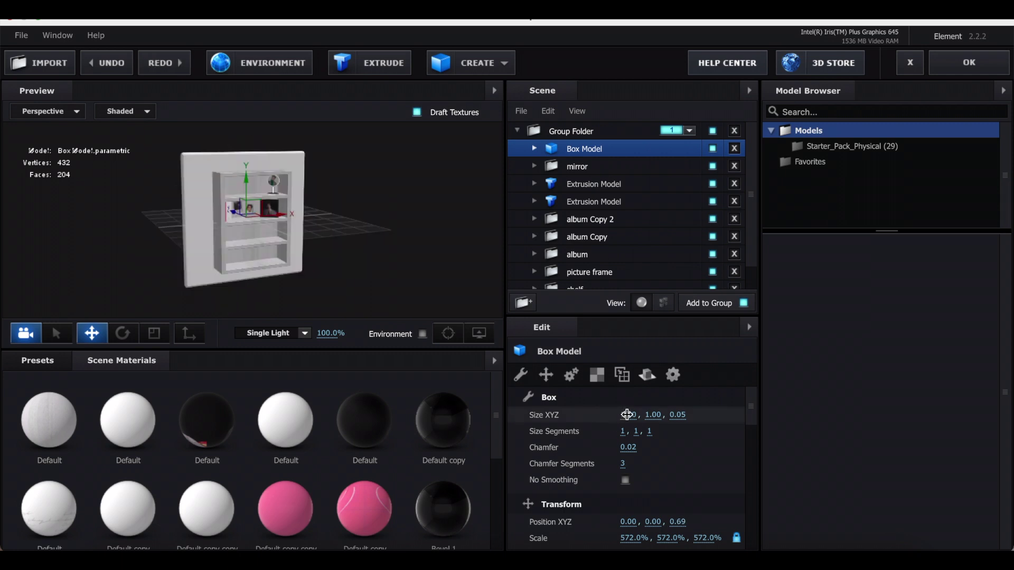
# Step: Widen the back wall box to an X size of 1.18 and place a duplicate rotated 90° about Y as the left wall
pyautogui.moveTo(627, 414); pyautogui.dragTo(660, 414)
pyautogui.press('super+z')
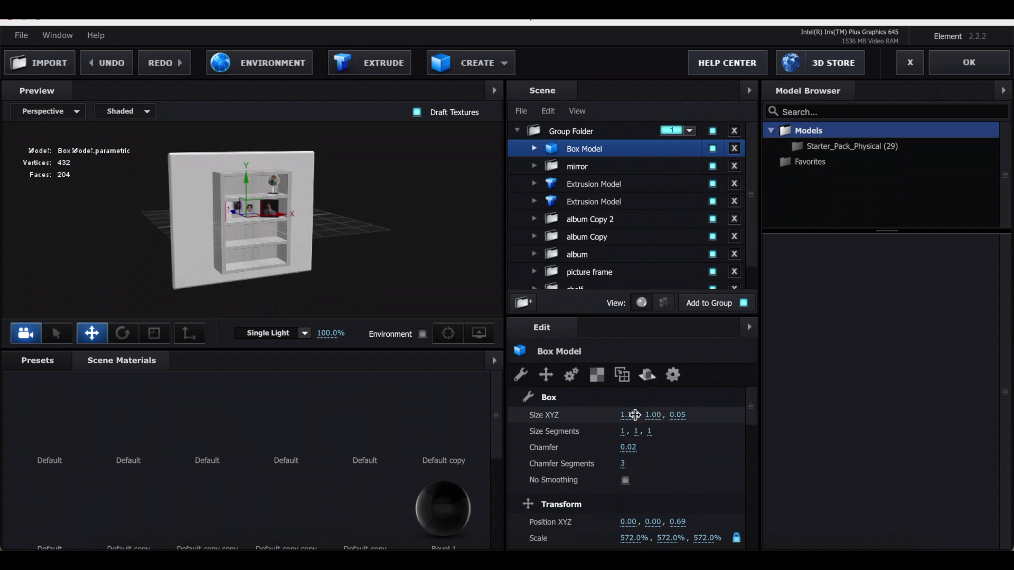
pyautogui.hotkey('ctrl', 'd')
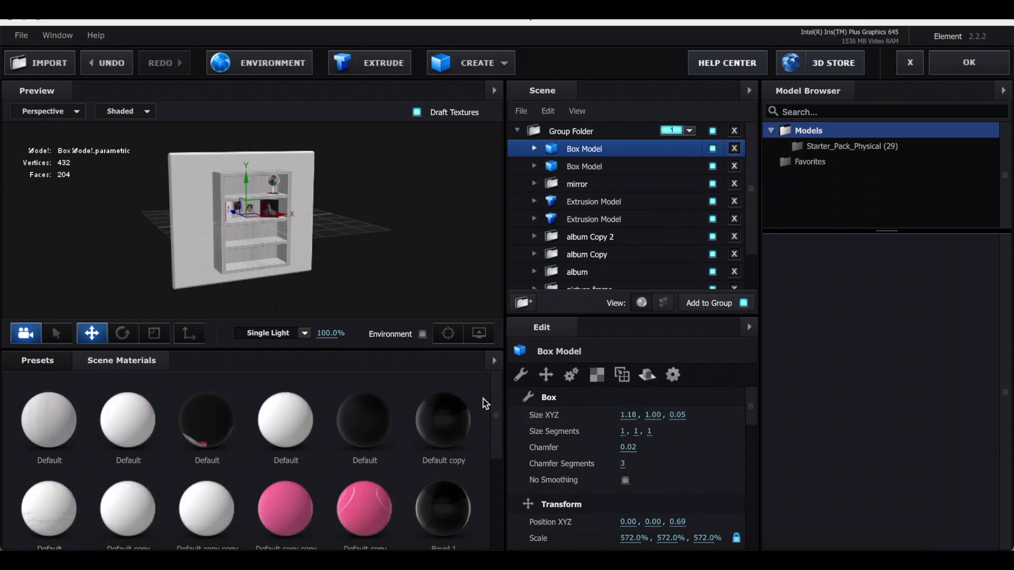
pyautogui.click(553, 379)
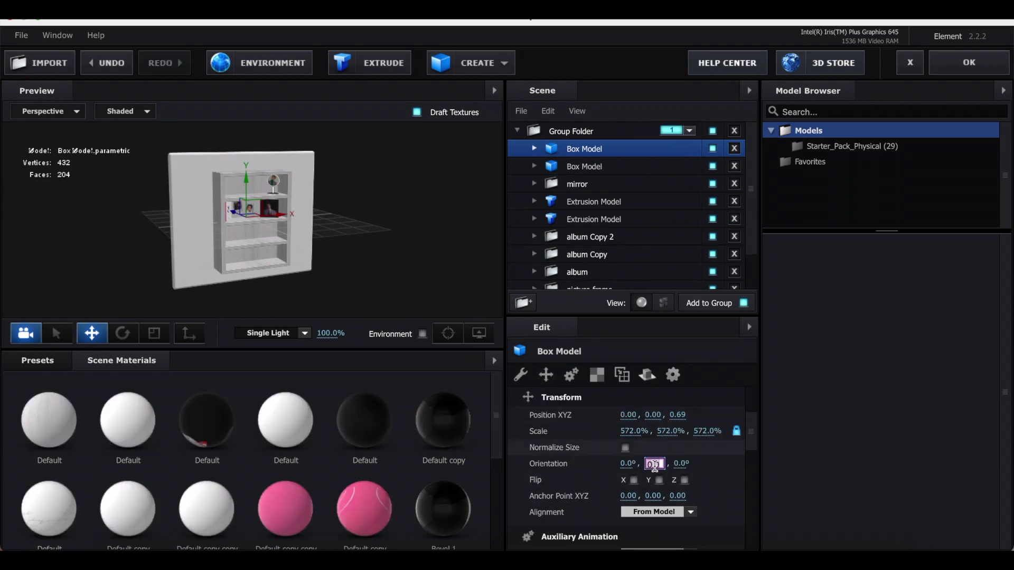
pyautogui.write('90')
pyautogui.press('Return')
pyautogui.moveTo(210, 182); pyautogui.dragTo(236, 258)
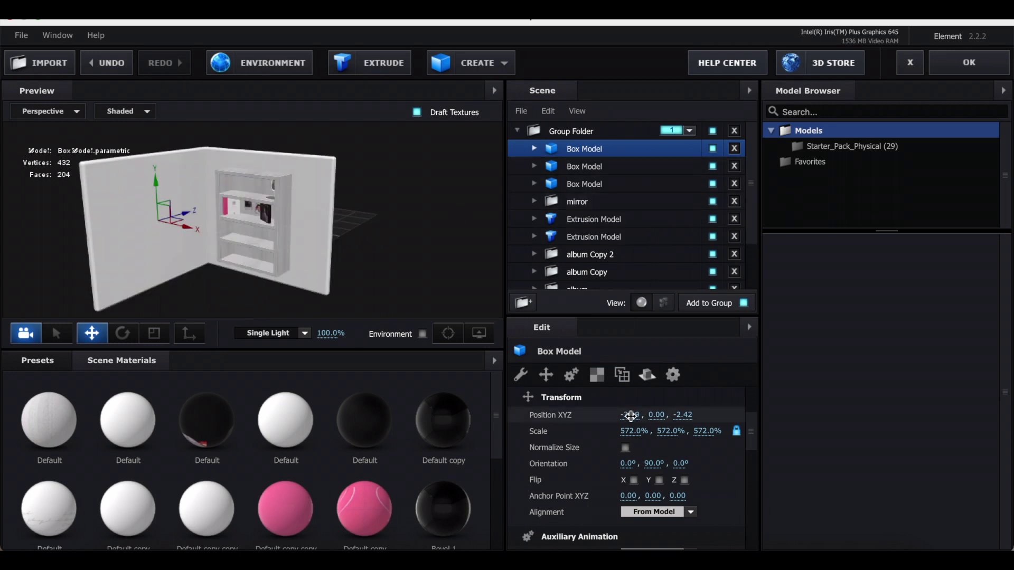
# Step: Place another copy of the side wall on the opposite side of the bookshelf at X position 3.19
pyautogui.click(627, 415)
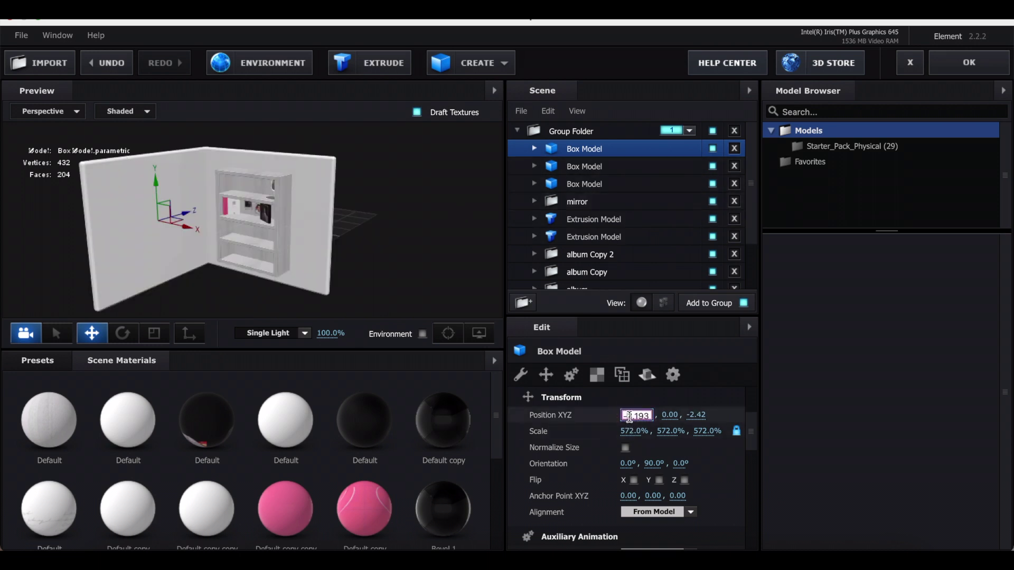
pyautogui.write('3.19')
pyautogui.press('Return')
pyautogui.moveTo(422, 254); pyautogui.dragTo(470, 255)
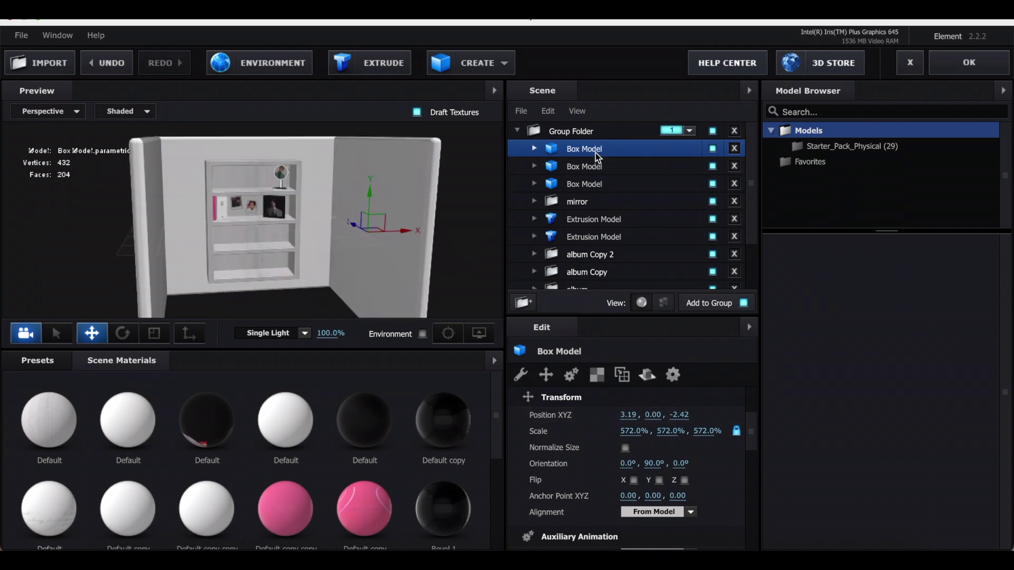
# Step: Turn a further wall copy into the floor with X position 0, orientation 90°, 0°, 0° and Y position -2.23
pyautogui.click(622, 375)
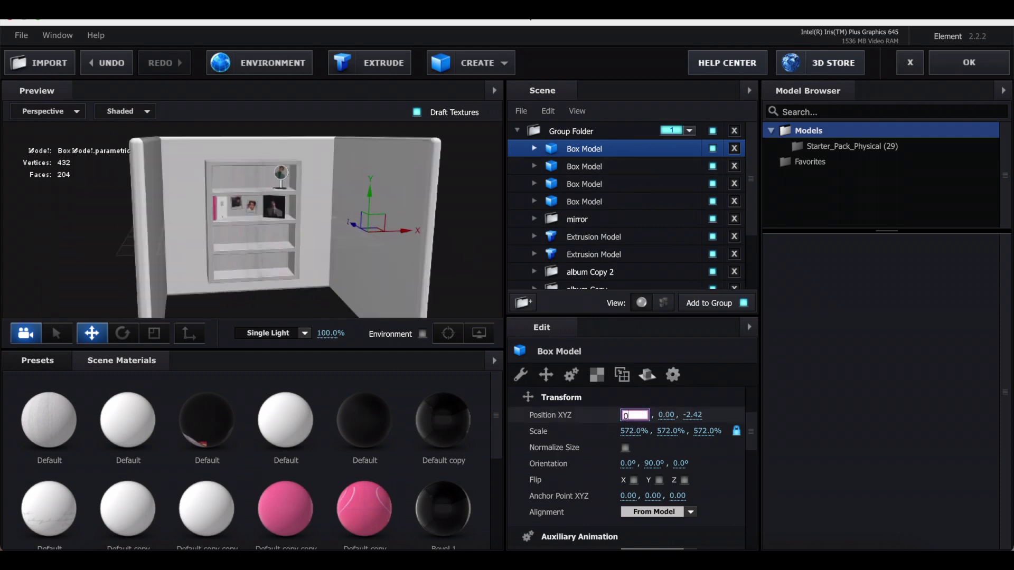
pyautogui.press('Return')
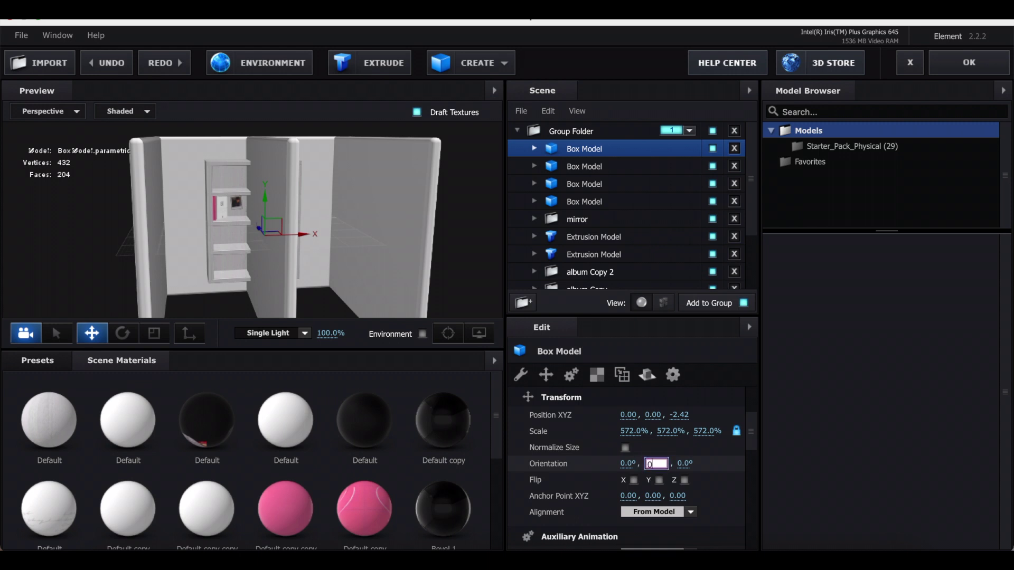
pyautogui.write('0')
pyautogui.press('Return')
pyautogui.write('90')
pyautogui.press('Return')
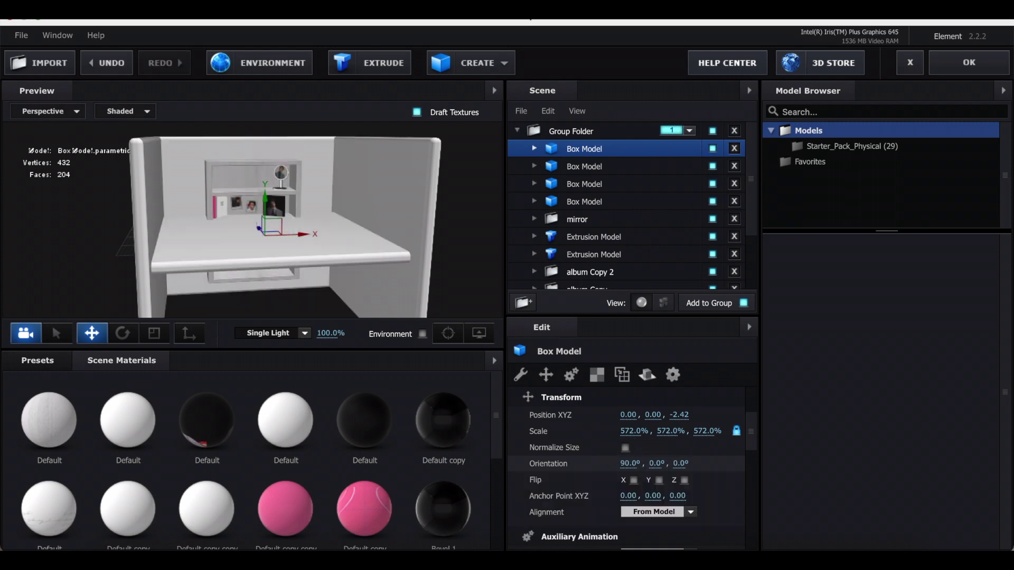
pyautogui.moveTo(266, 213); pyautogui.dragTo(271, 285)
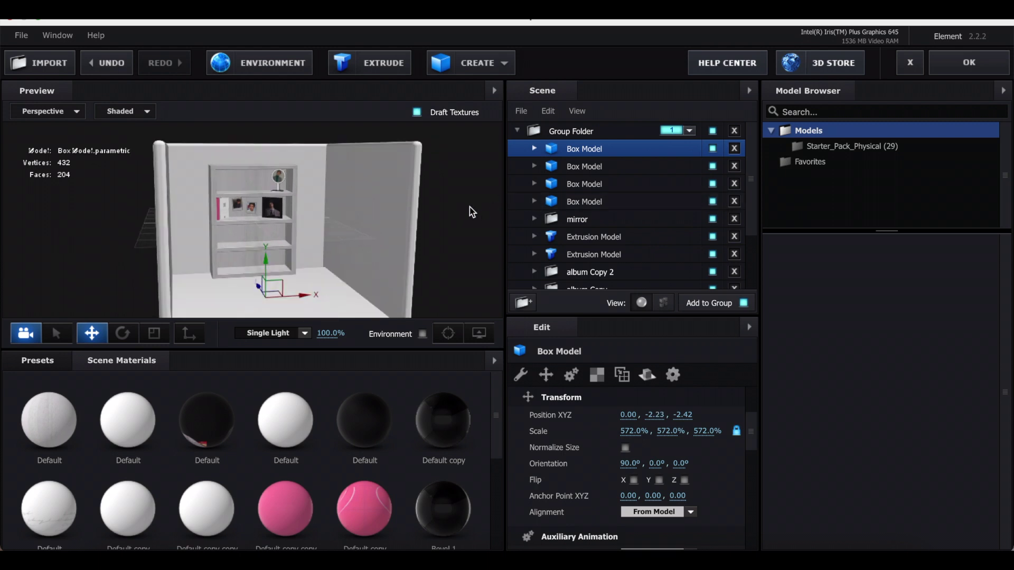
# Step: Change the wall boxes' Default material to a muted grey-green diffuse color and apply the scene
pyautogui.click(534, 203)
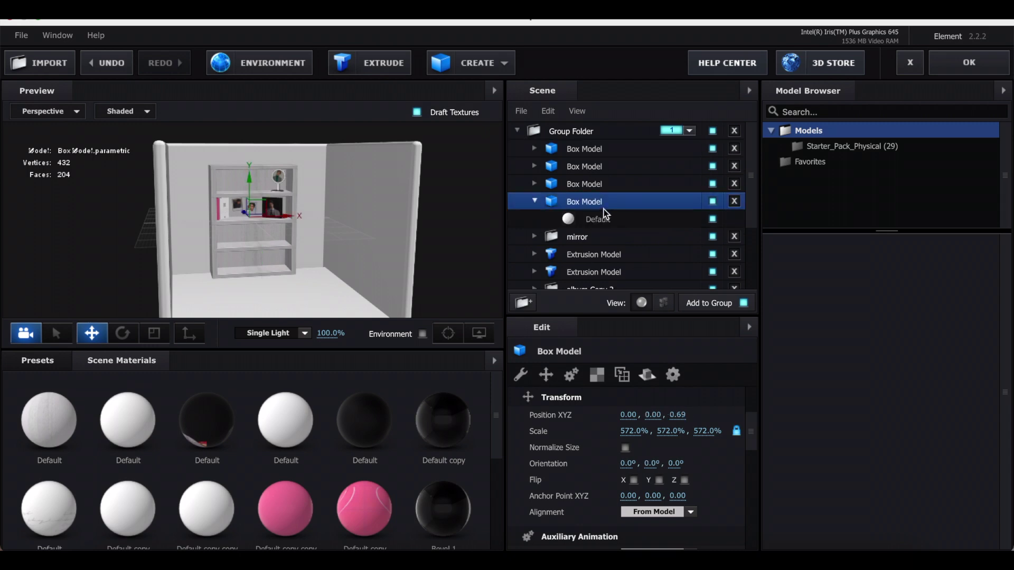
pyautogui.click(607, 218)
pyautogui.click(639, 457)
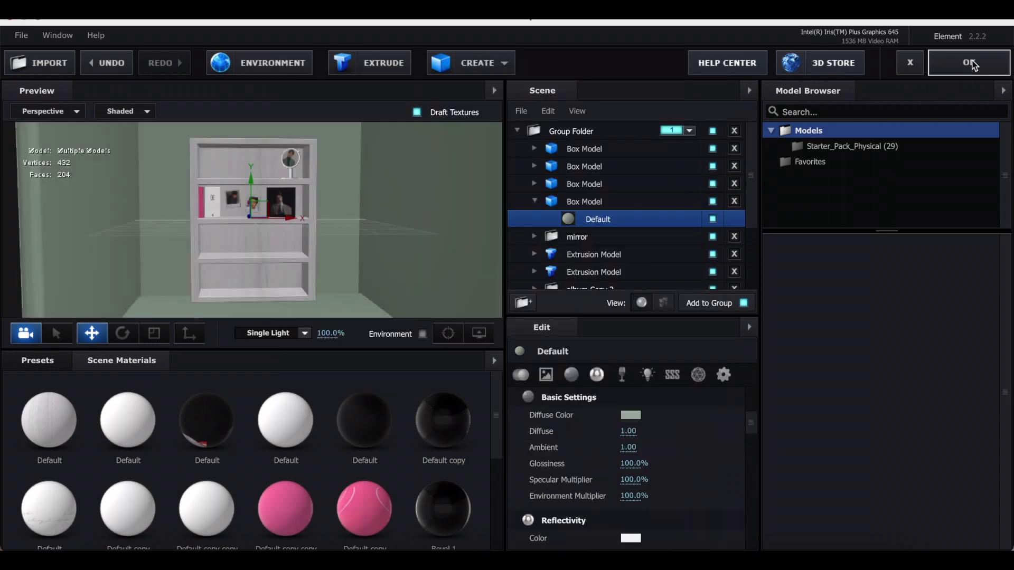
pyautogui.click(970, 63)
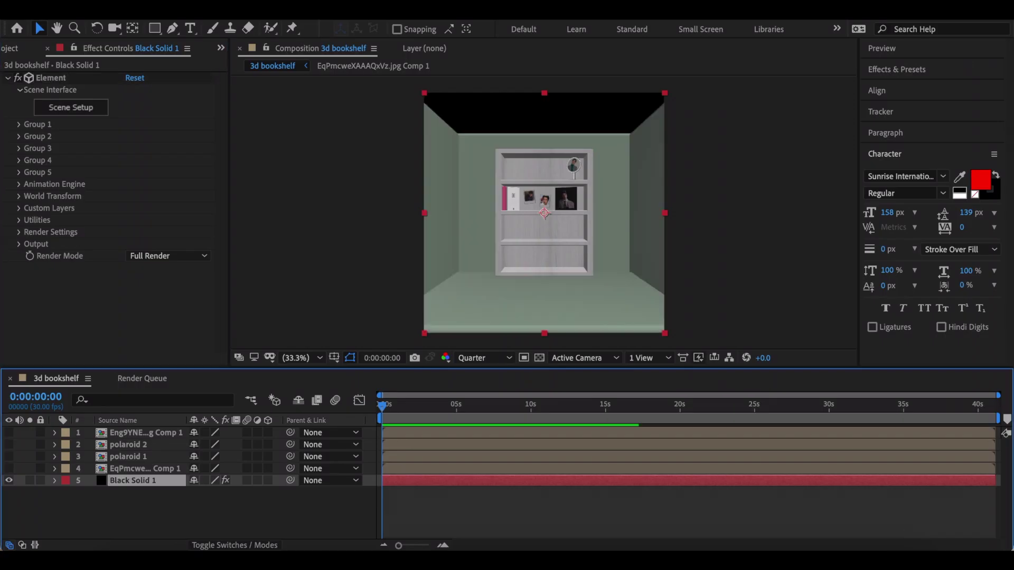
# Step: Add a two-node camera to the 3d bookshelf composition, choosing a lens preset
pyautogui.click(248, 14)
pyautogui.moveTo(301, 22)
pyautogui.click(449, 64)
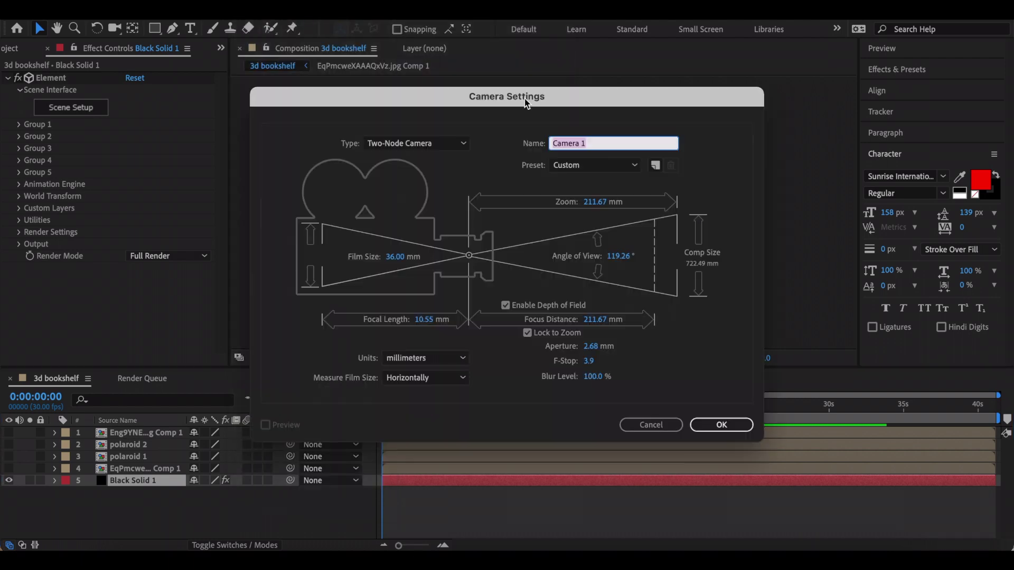
pyautogui.click(614, 166)
pyautogui.click(599, 282)
pyautogui.click(719, 424)
# Step: Add a null object, parent Camera 1 to it and make the null a 3D layer
pyautogui.click(248, 14)
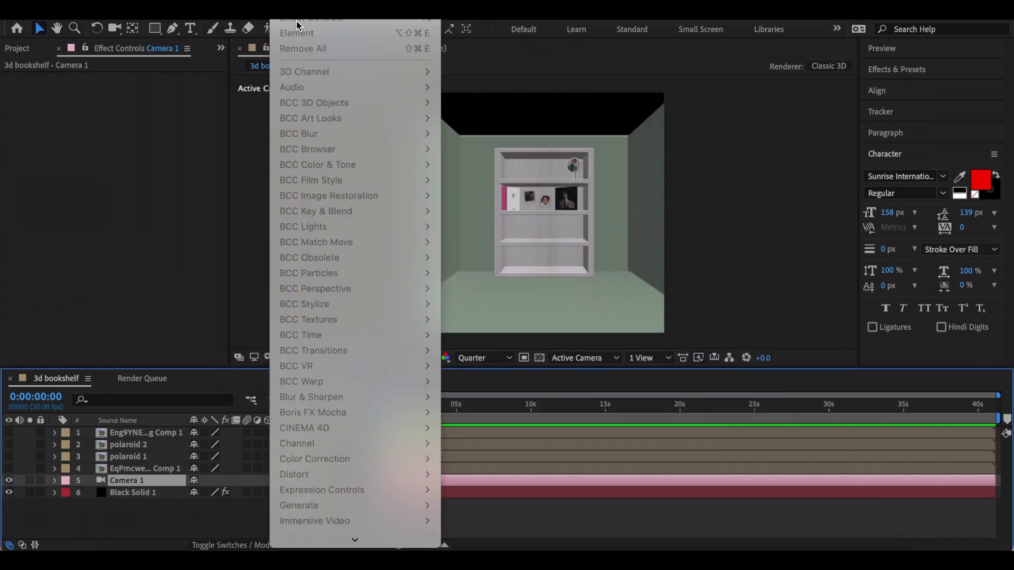
pyautogui.moveTo(256, 18)
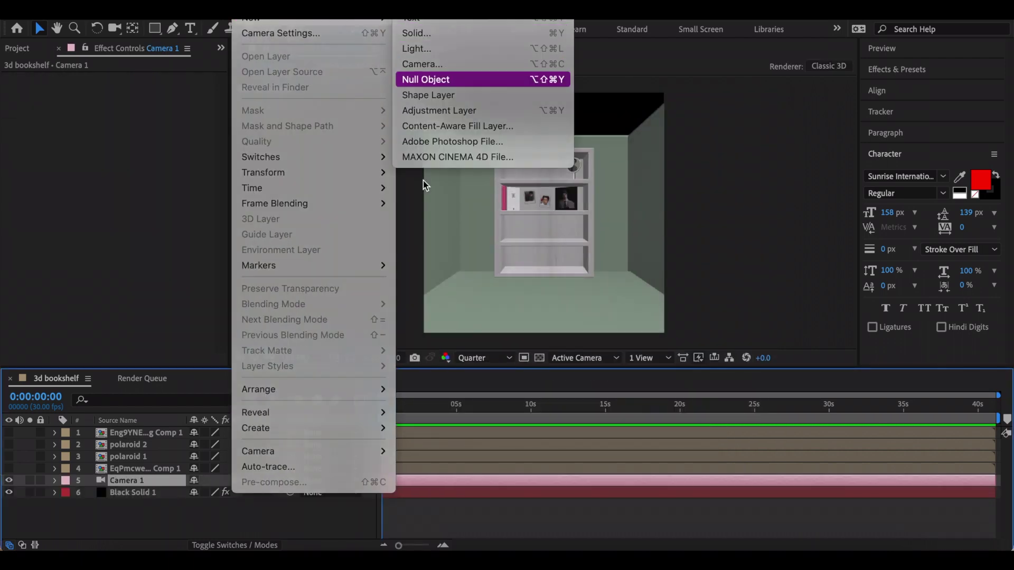
pyautogui.click(447, 78)
pyautogui.moveTo(290, 493); pyautogui.dragTo(153, 482)
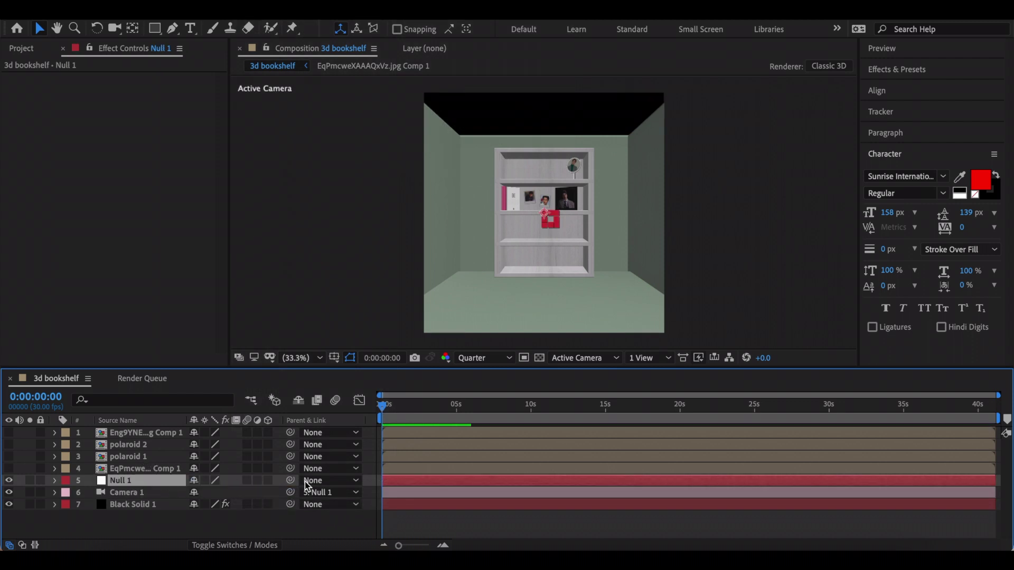
pyautogui.click(268, 481)
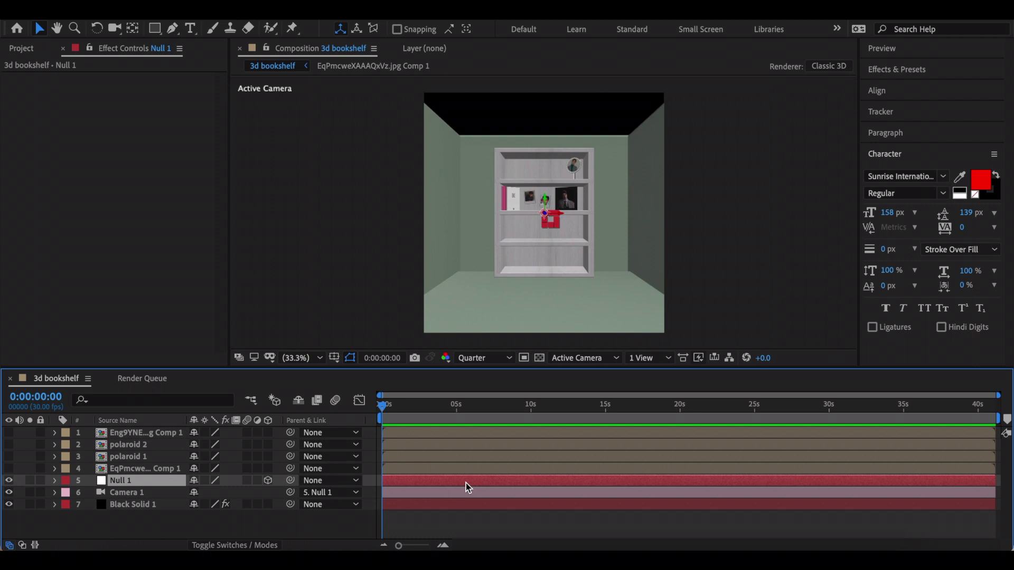
# Step: Reveal the null's Position property and separate it into X, Y and Z dimensions
pyautogui.press('p')
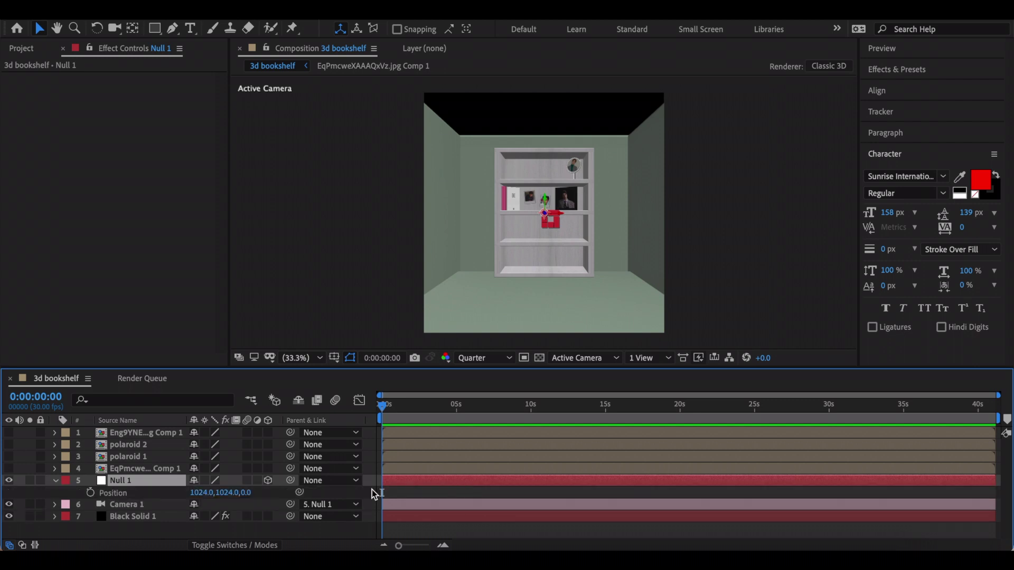
pyautogui.rightClick(144, 493)
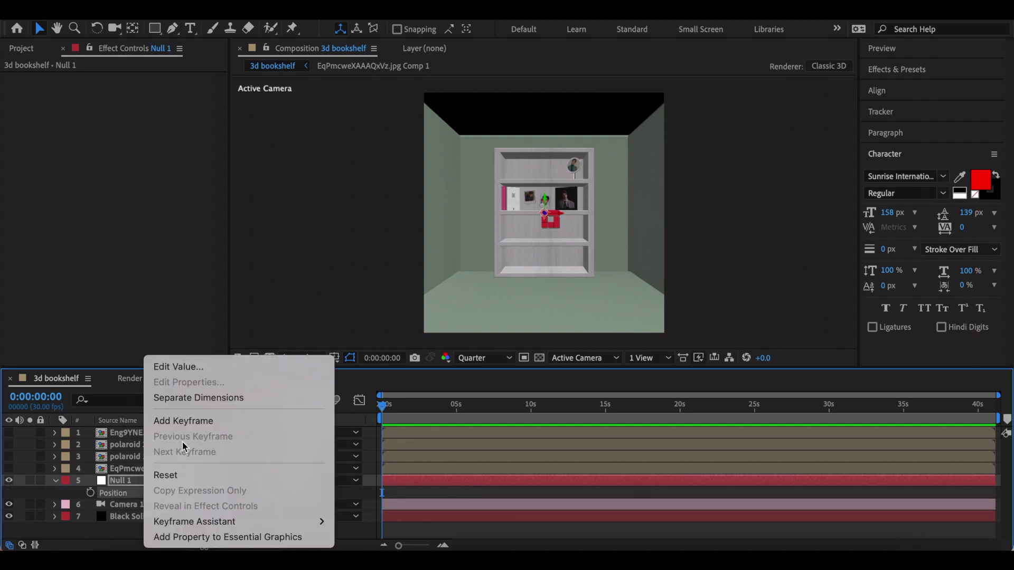
pyautogui.click(202, 398)
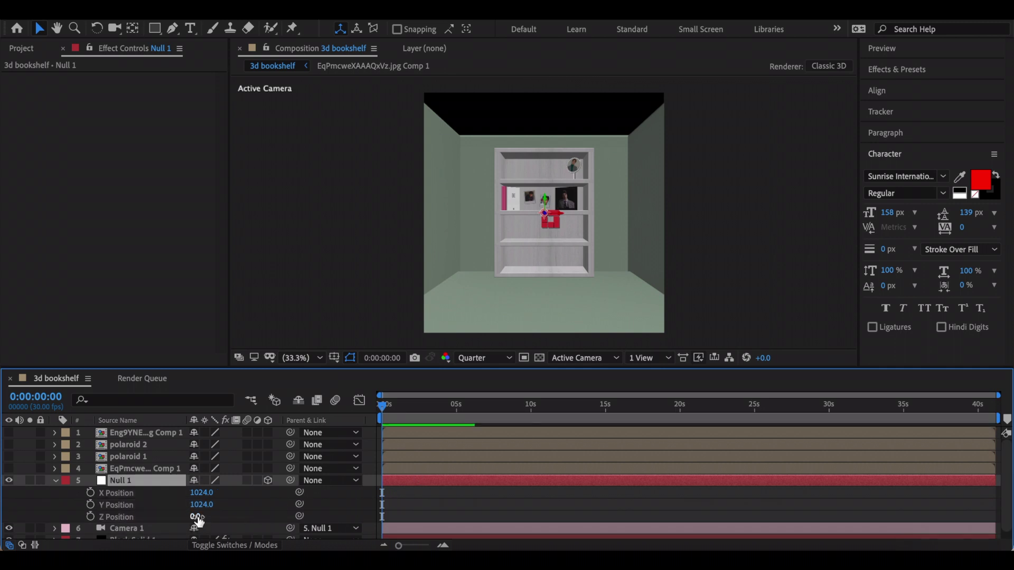
# Step: Move the null so the camera frames the top shelf up close, at Y position 607 and Z position 1384
pyautogui.moveTo(198, 521); pyautogui.dragTo(248, 517)
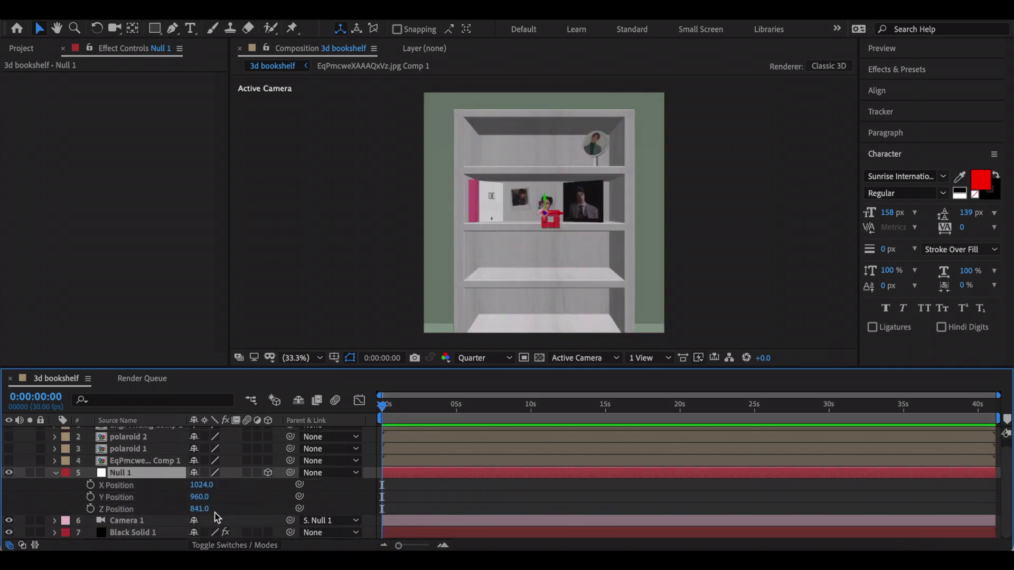
pyautogui.moveTo(200, 497); pyautogui.dragTo(122, 498)
pyautogui.moveTo(196, 509); pyautogui.dragTo(337, 500)
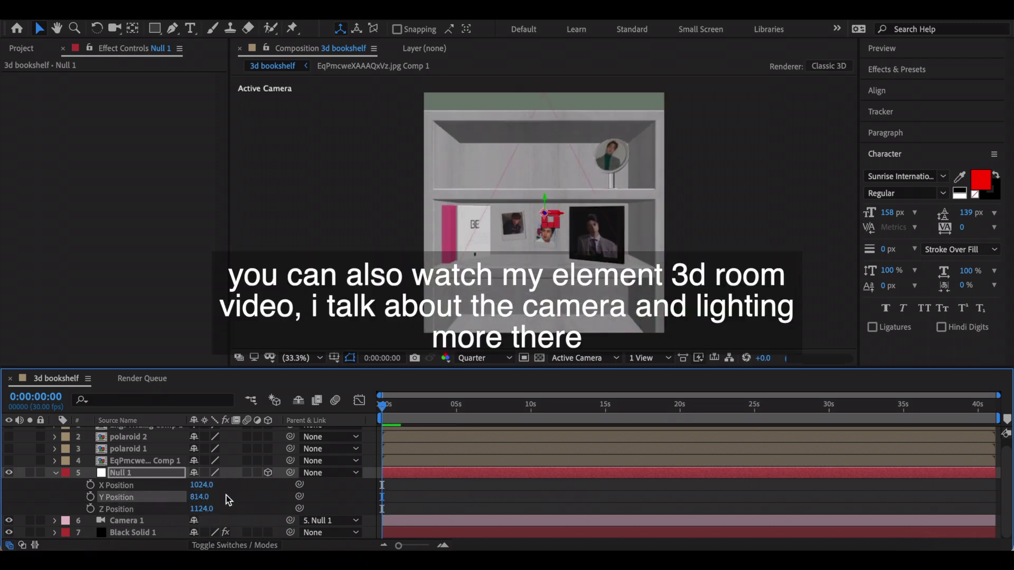
pyautogui.moveTo(200, 485); pyautogui.dragTo(174, 485)
pyautogui.moveTo(197, 509); pyautogui.dragTo(317, 507)
pyautogui.moveTo(191, 497); pyautogui.dragTo(122, 487)
pyautogui.moveTo(191, 497); pyautogui.dragTo(139, 497)
# Step: Keyframe the null's X, Y and Z positions from the start and set X to 1143 at 0:00:02:19 for a pan across the shelves
pyautogui.click(423, 410)
pyautogui.moveTo(422, 414); pyautogui.dragTo(382, 406)
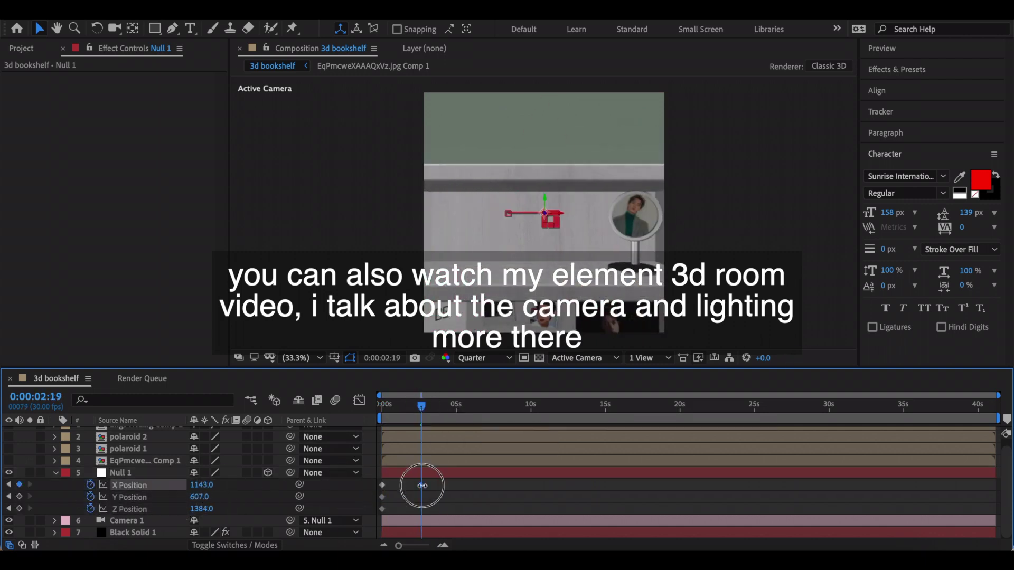
pyautogui.click(382, 491)
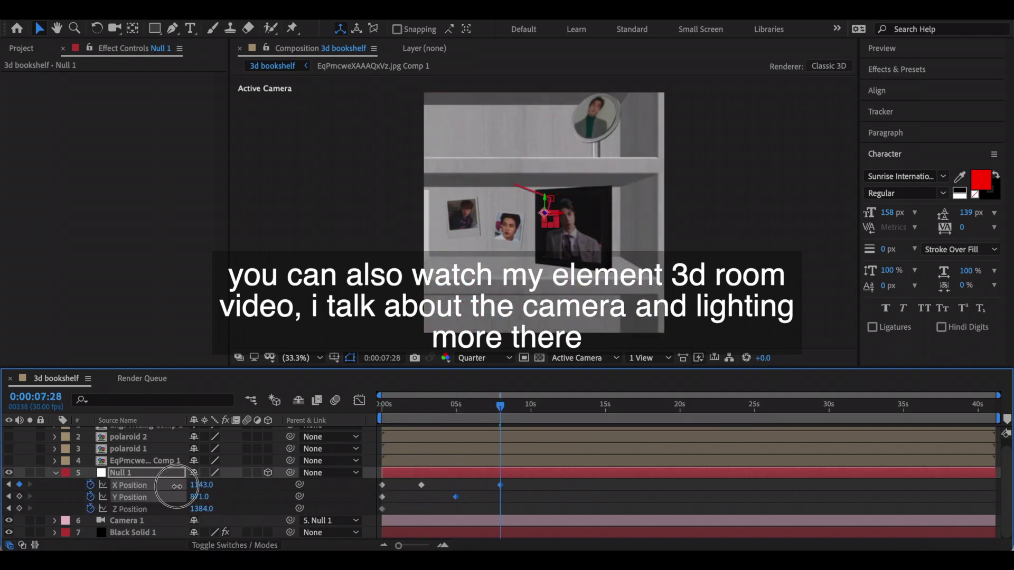